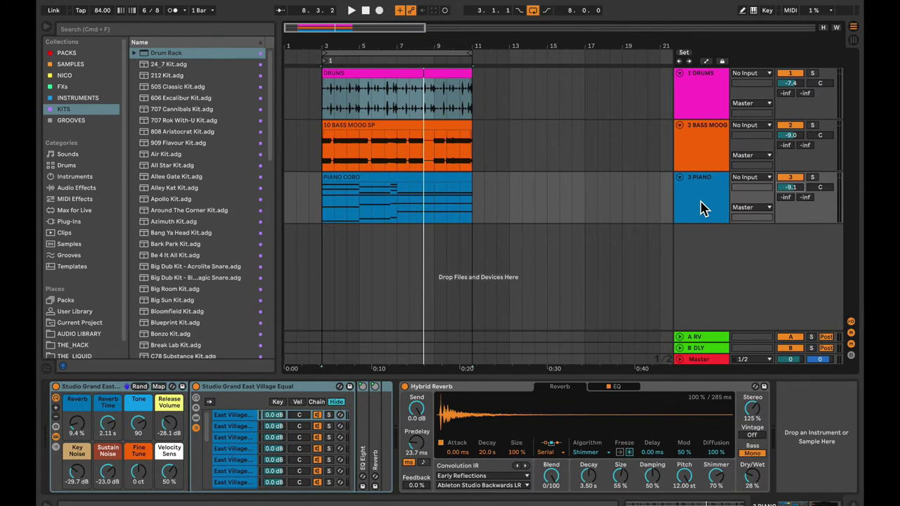
Balance the track volumes during playback: DRUMS at -3.8 dB, BASS MOOG at -10.3 dB and PIANO at -9.4 dB.
key("space")
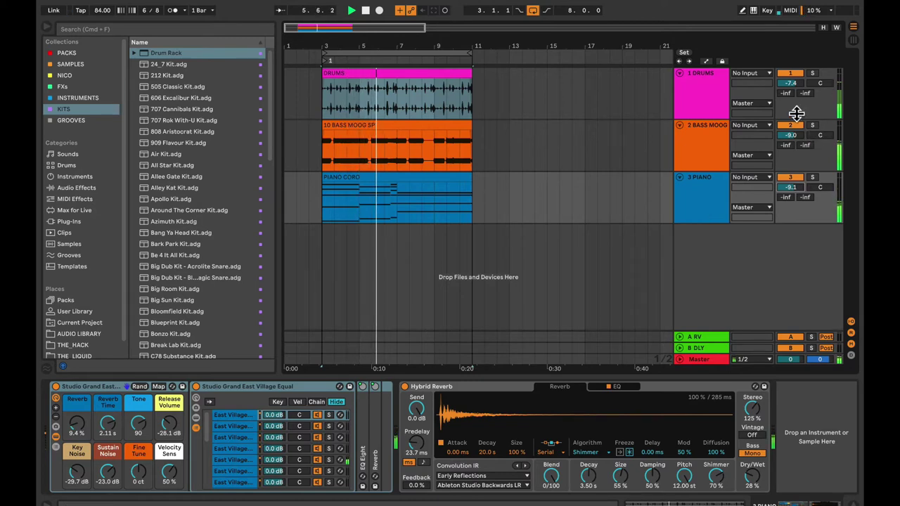
left_click_drag(790, 83, 790, 73)
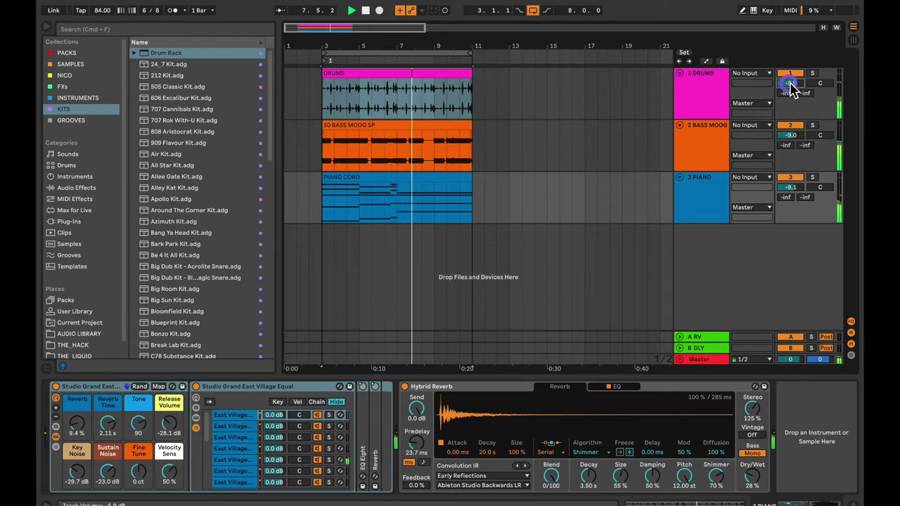
left_click_drag(786, 138, 786, 142)
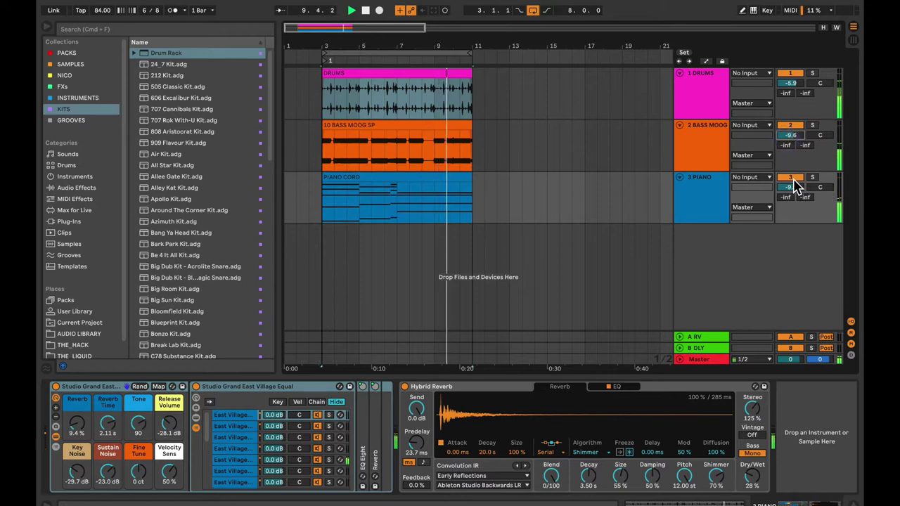
left_click_drag(793, 184, 792, 186)
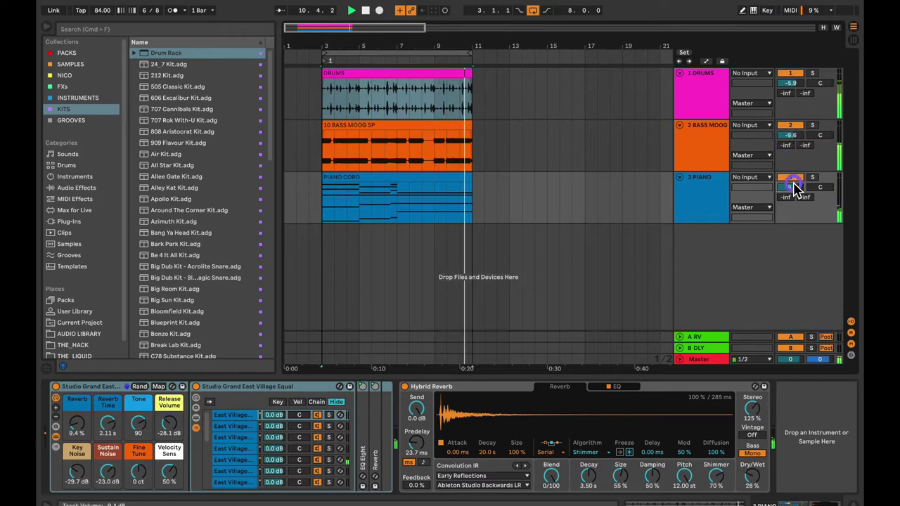
left_click_drag(791, 87, 787, 82)
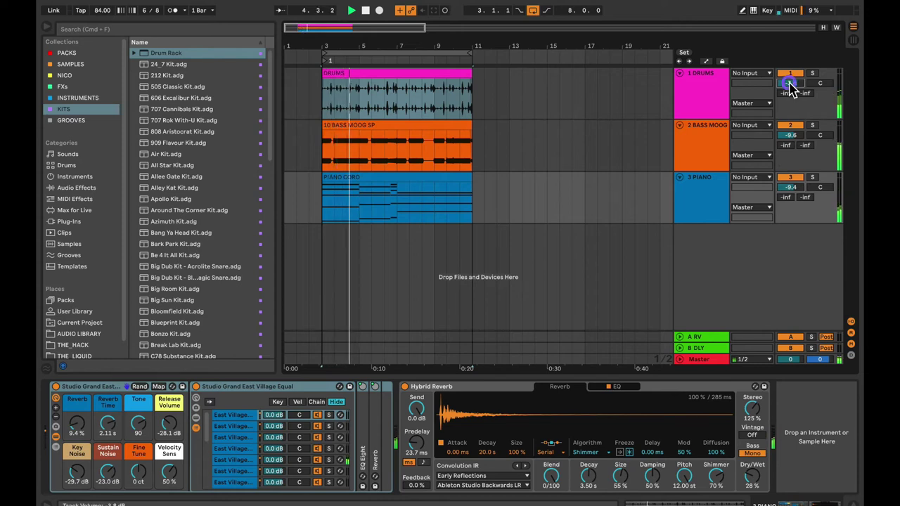
left_click_drag(780, 130, 791, 137)
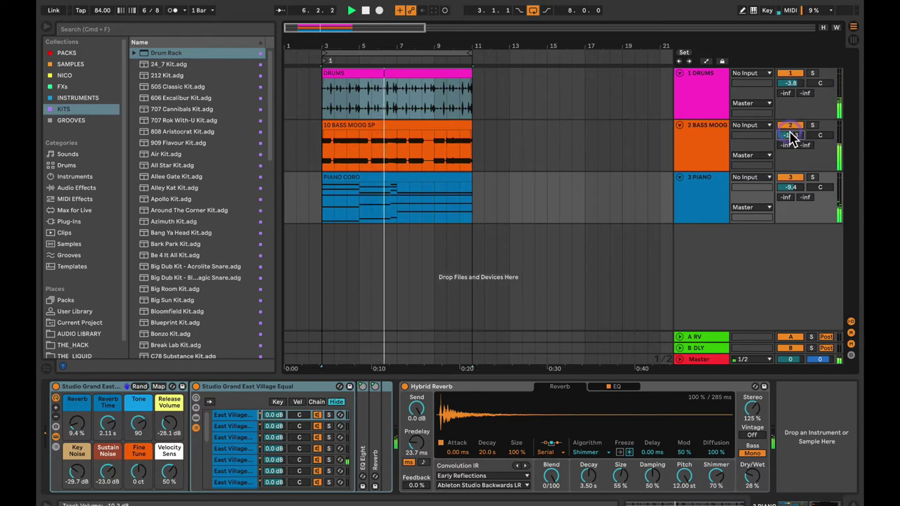
key("space")
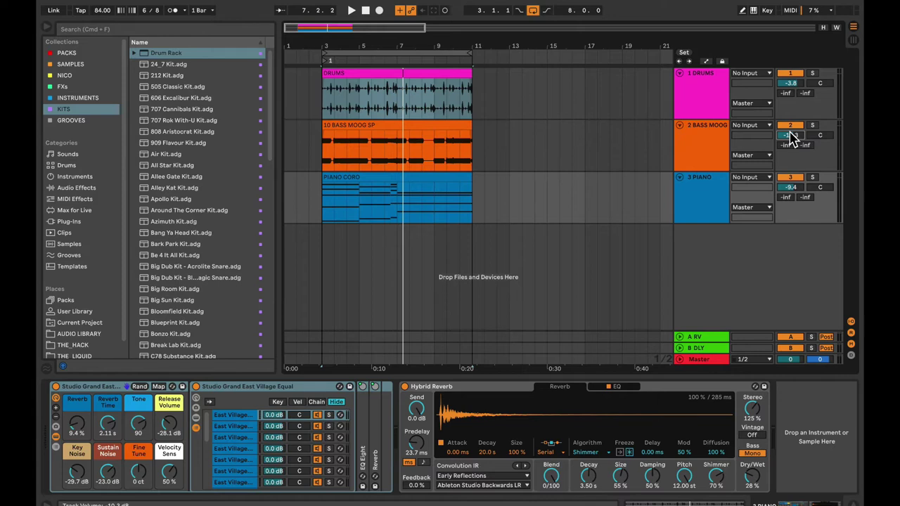
Solo and audition the DRUMS track, and show its device chain.
left_click(811, 74)
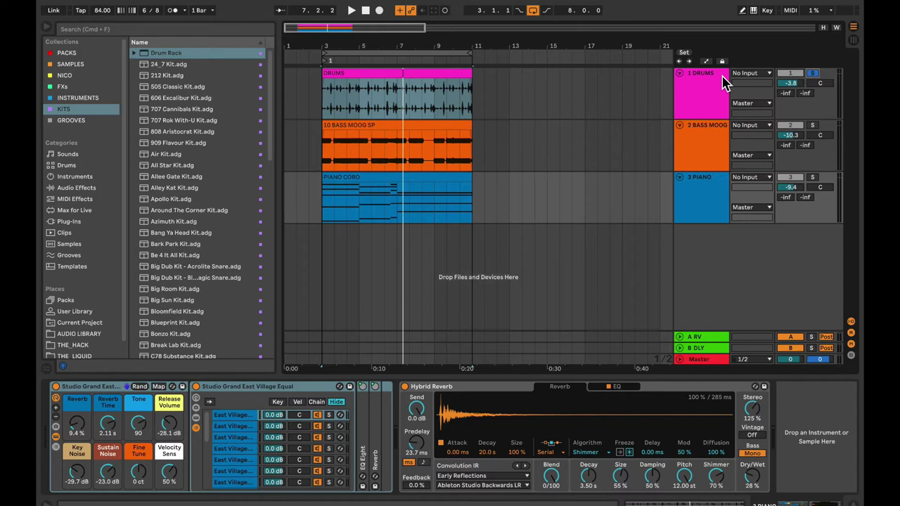
key("space")
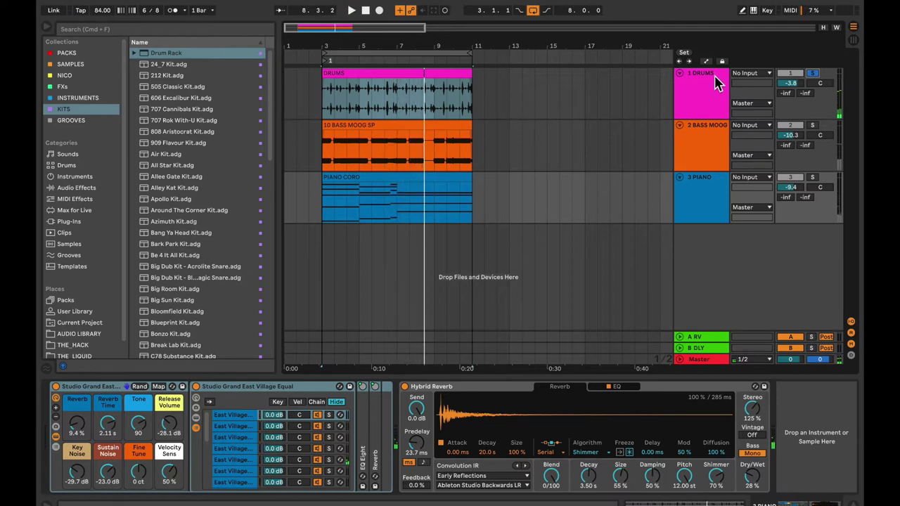
left_click(716, 82)
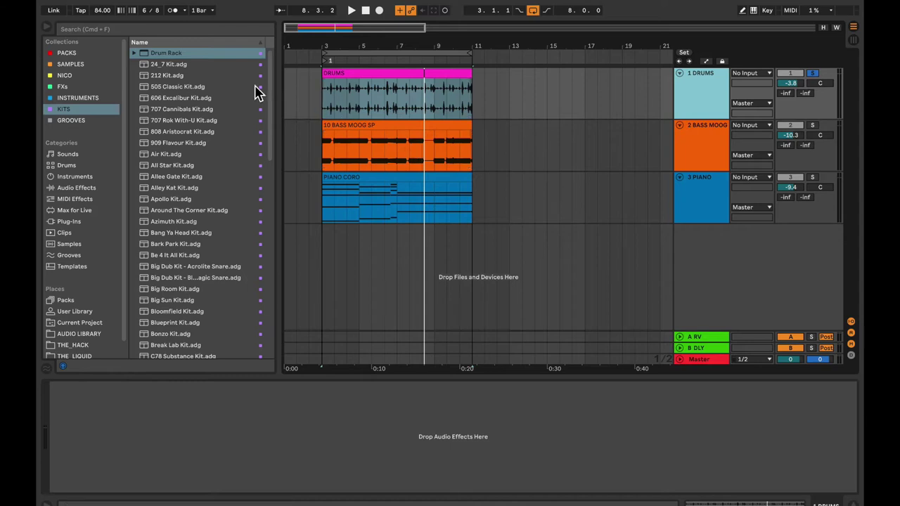
Add an Auto Filter from the FXs collection to the DRUMS track.
left_click(71, 86)
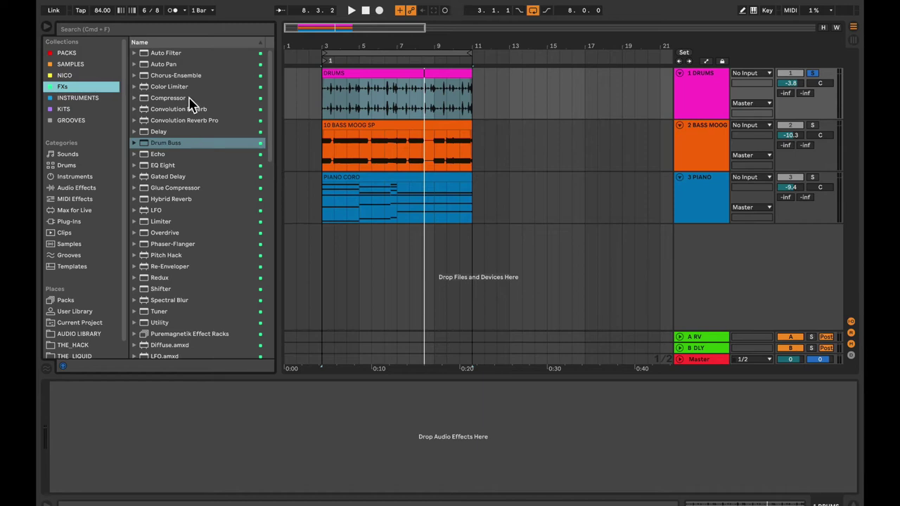
scroll(186, 208, "down", 3)
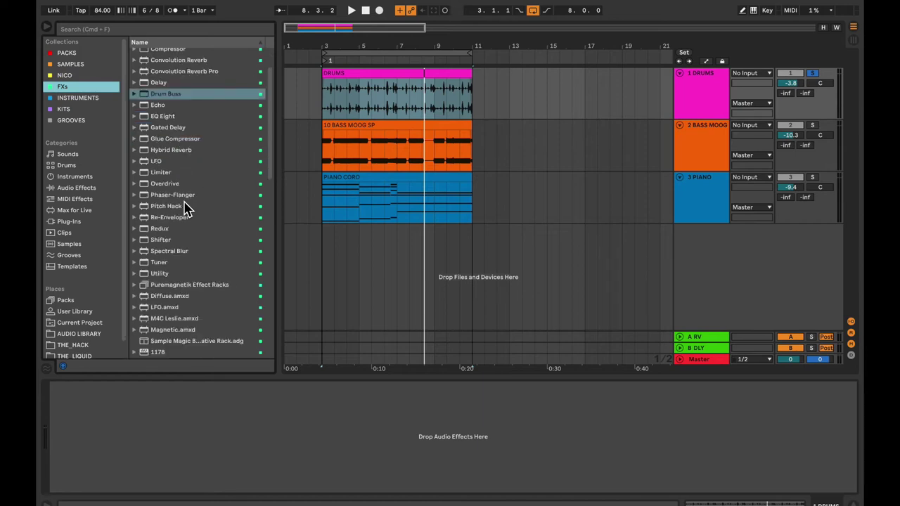
scroll(187, 208, "up", 3)
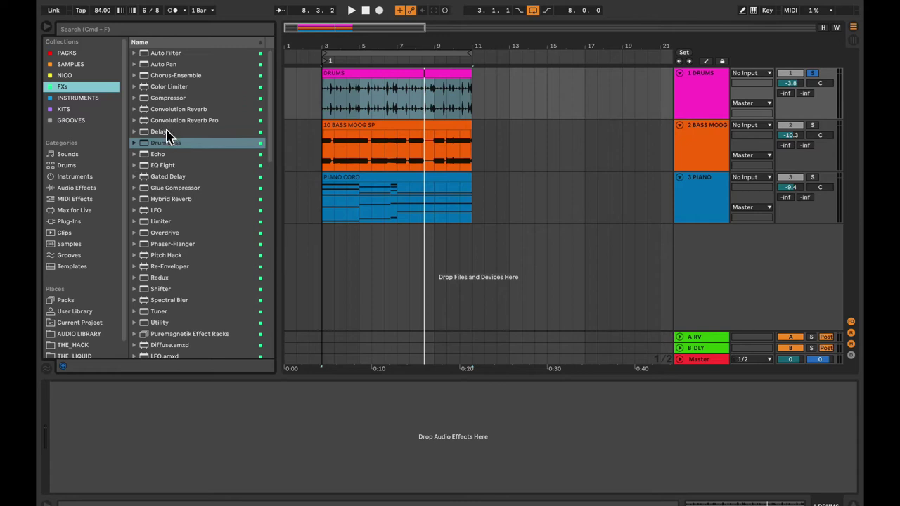
scroll(163, 176, "down", 6)
scroll(163, 176, "down", 15)
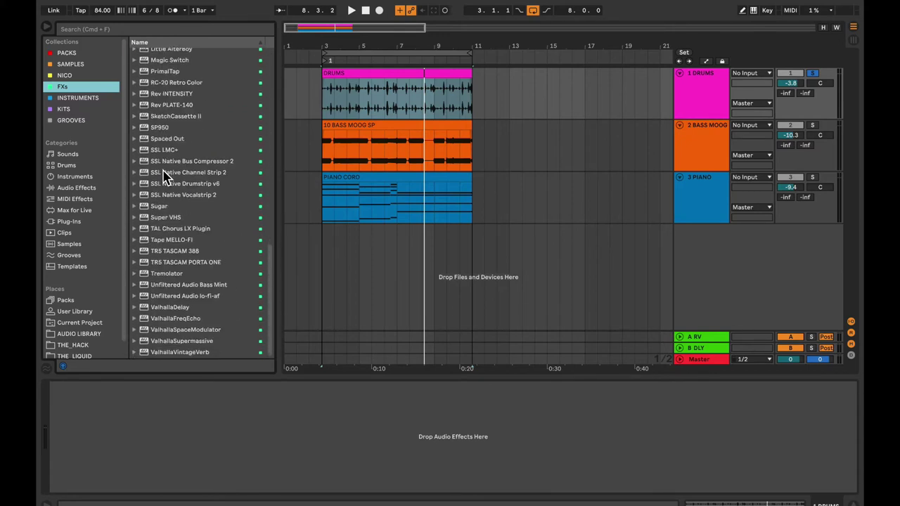
scroll(163, 176, "up", 20)
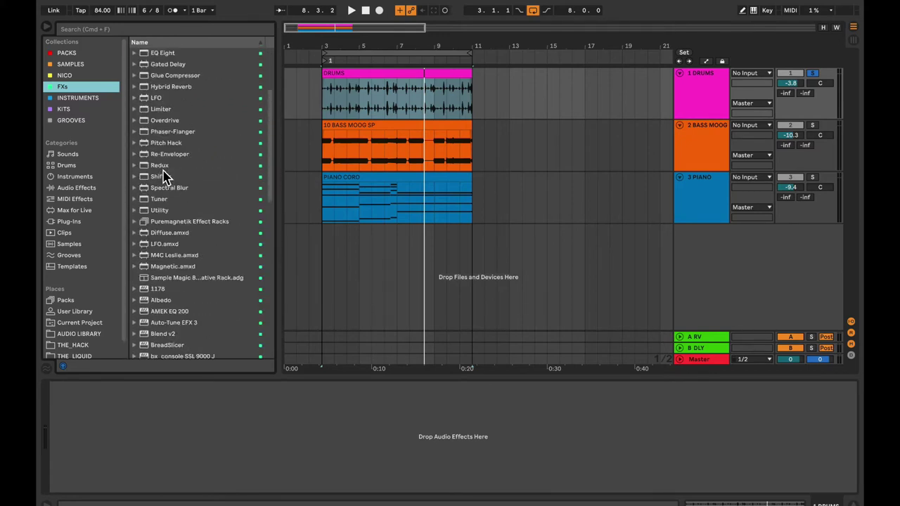
scroll(163, 176, "up", 1)
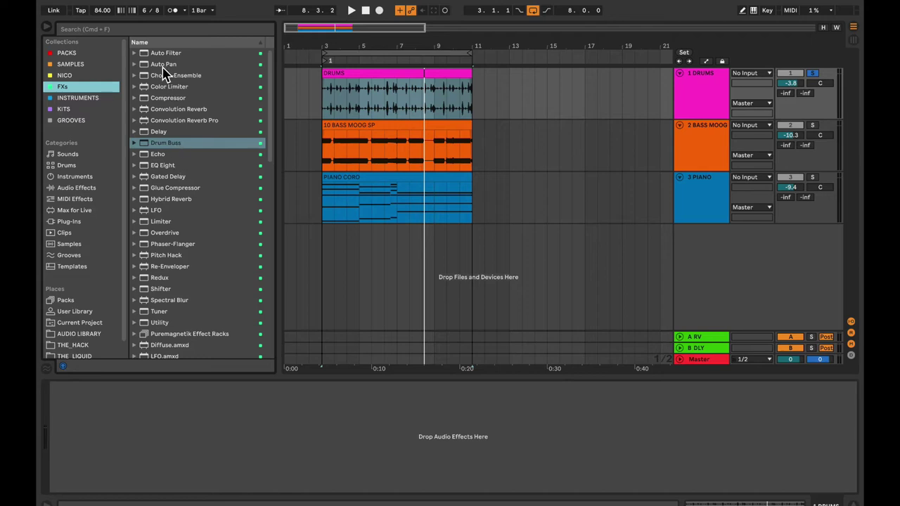
left_click_drag(158, 58, 336, 98)
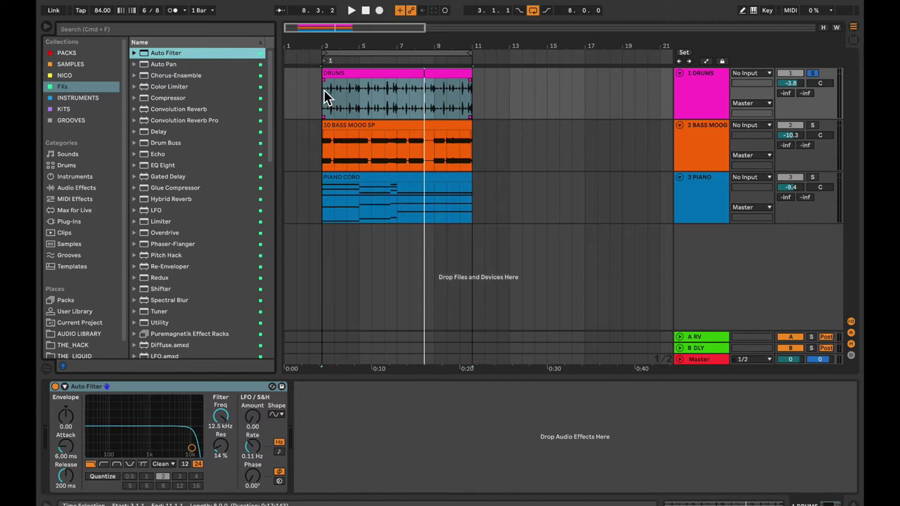
Set the Auto Filter's circuit type to SMP and show the Info View descriptions.
left_click(166, 456)
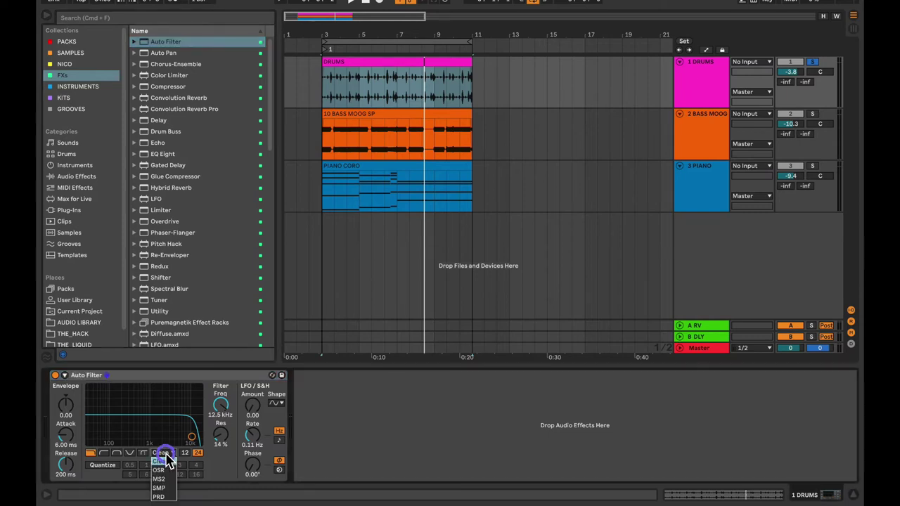
left_click(164, 489)
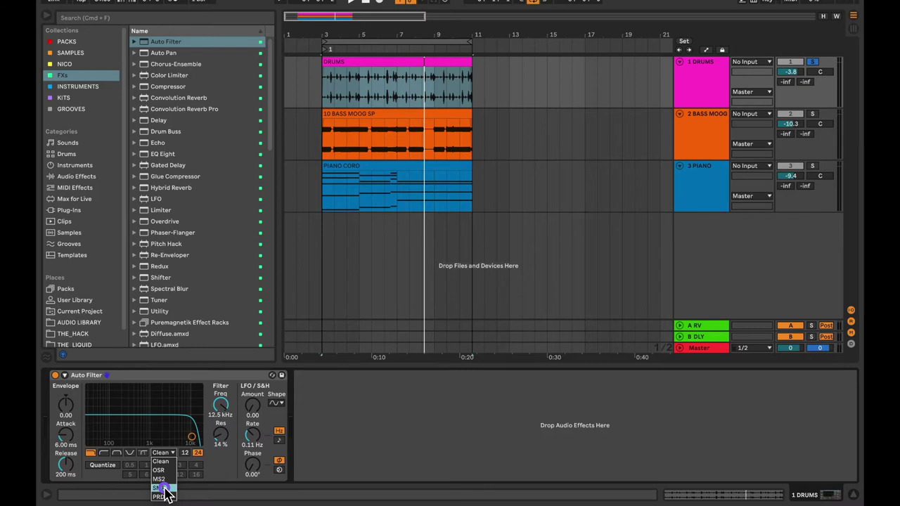
left_click(161, 488)
left_click(43, 494)
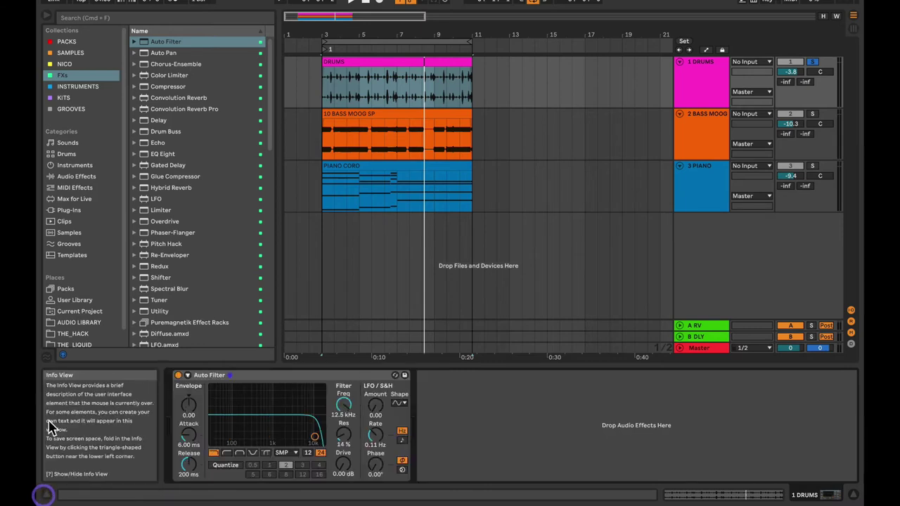
left_click(290, 453)
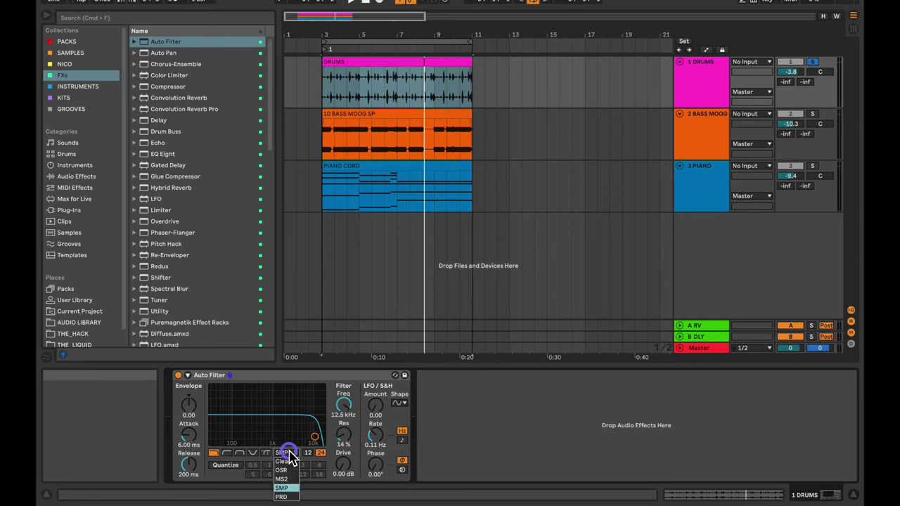
left_click(282, 487)
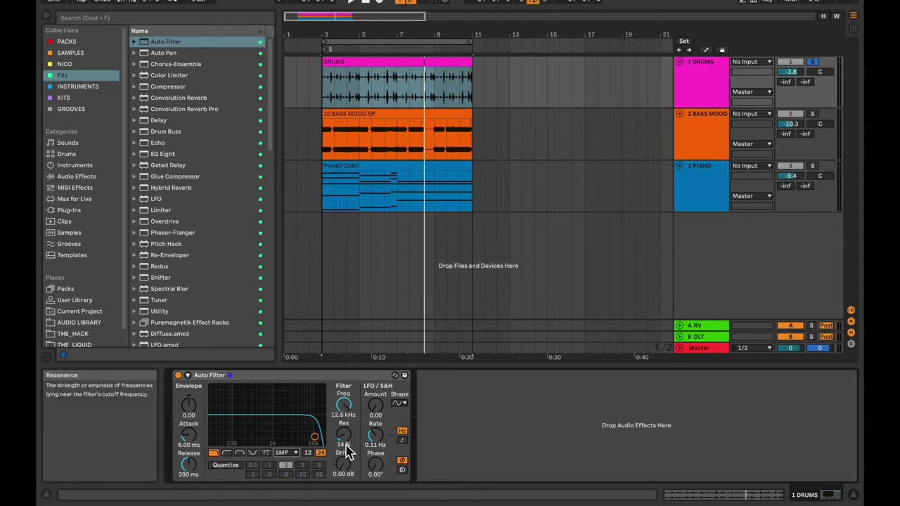
Set the Auto Filter's cutoff to 13.8 kHz and its resonance to 27%, and hide the Info View.
left_click(343, 407)
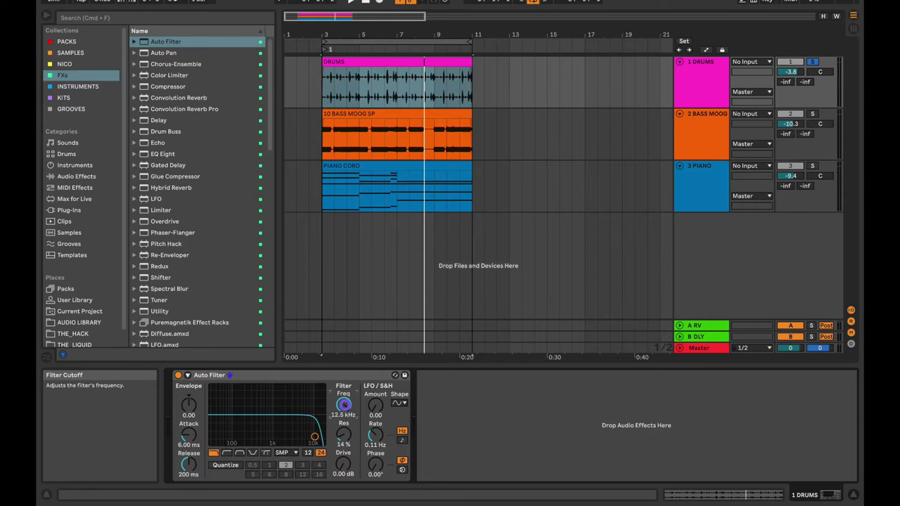
left_click_drag(344, 406, 343, 403)
left_click_drag(343, 439, 343, 433)
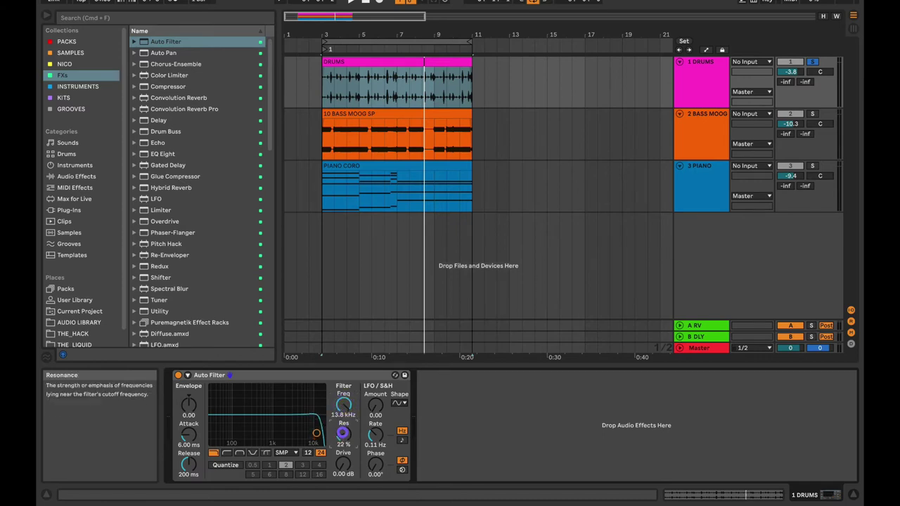
left_click(48, 495)
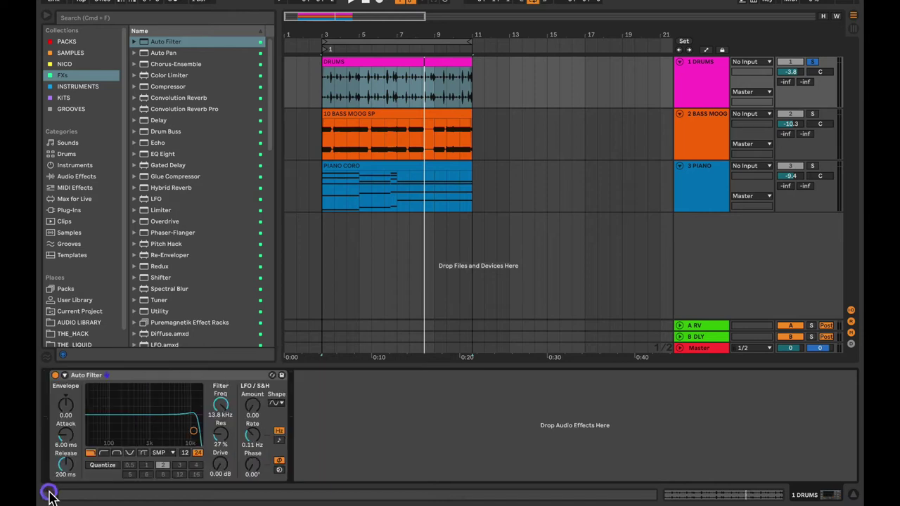
Raise the Auto Filter's drive to 4.00 dB during playback, comparing the drums with the filter bypassed and active.
left_click(218, 471)
key("space")
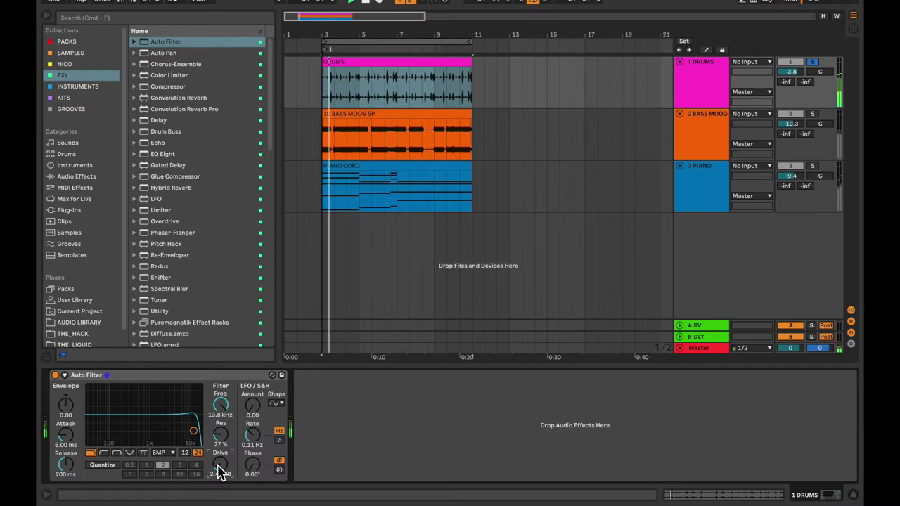
left_click(56, 376)
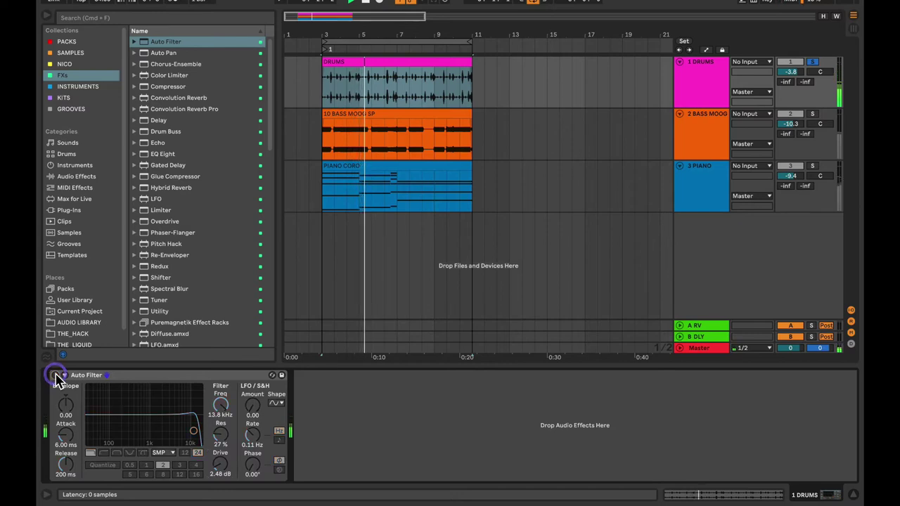
left_click(56, 376)
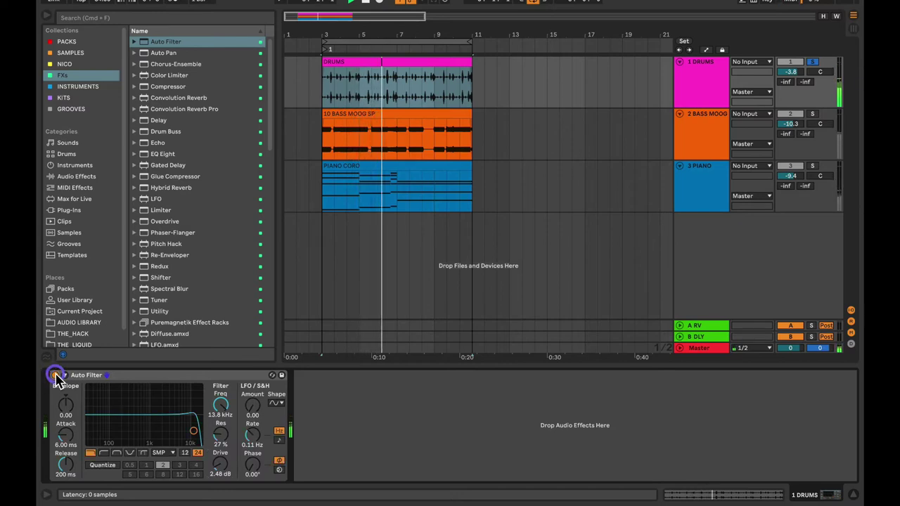
left_click_drag(223, 468, 224, 461)
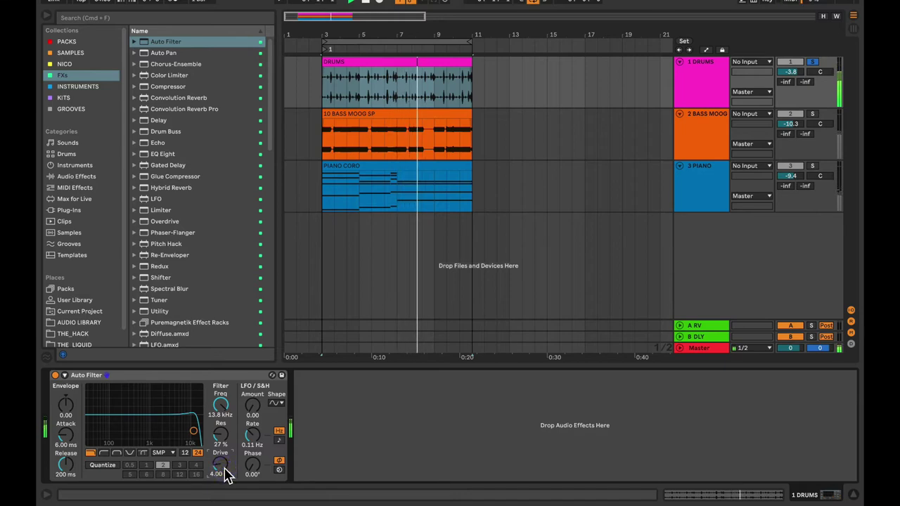
left_click(55, 375)
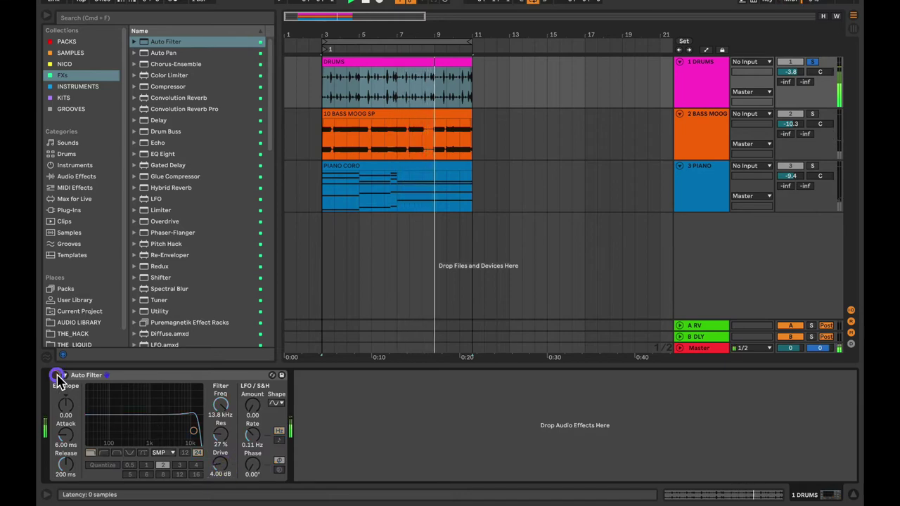
left_click(56, 375)
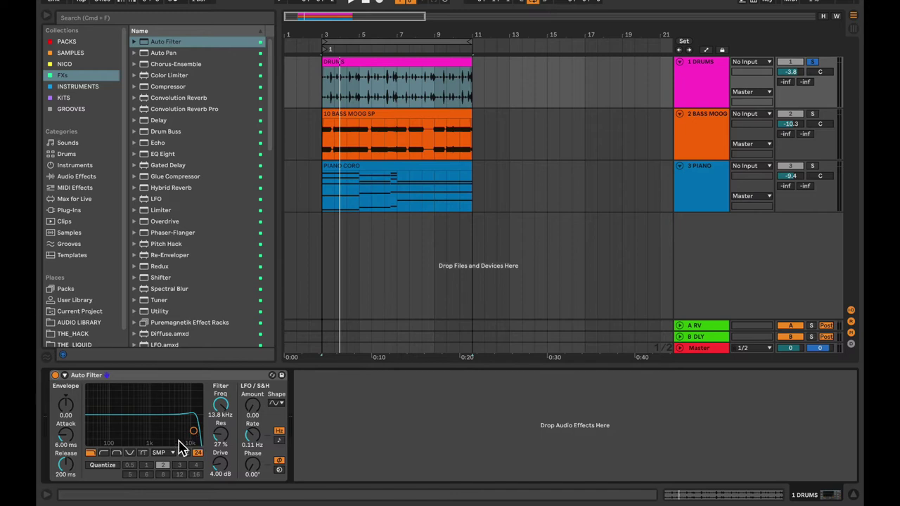
Switch the Auto Filter to high-pass with the cutoff at 83.8 Hz and the resonance at 35%.
left_click(106, 453)
left_click_drag(193, 430, 103, 425)
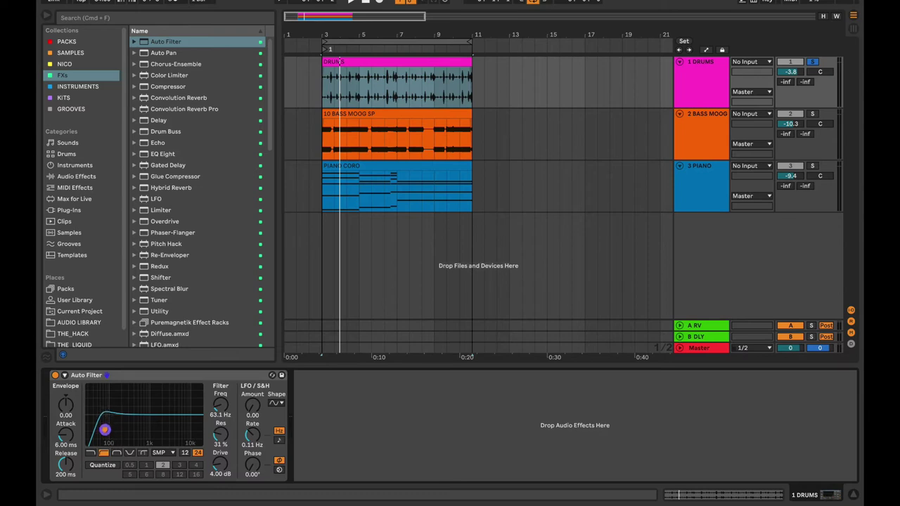
left_click_drag(104, 429, 109, 428)
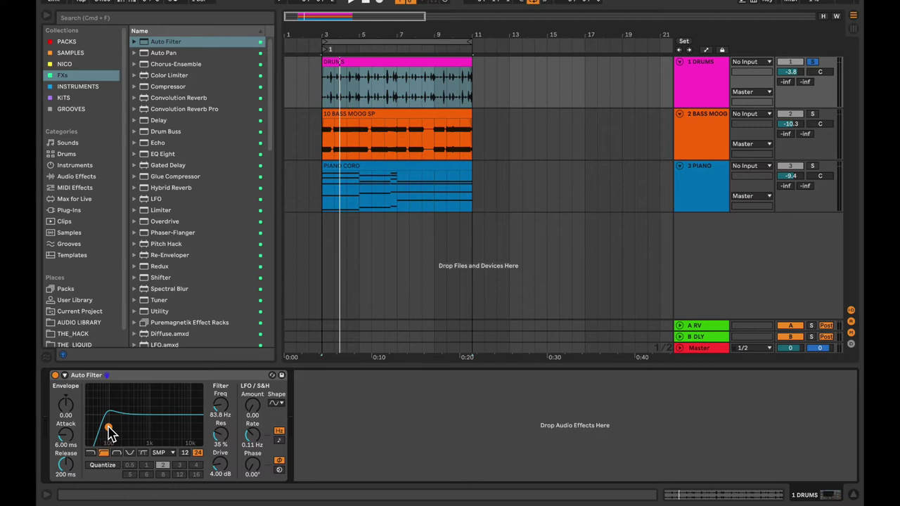
Lower the Auto Filter's resonance to 33% during playback, comparing the drums with the filter bypassed and active.
key("space")
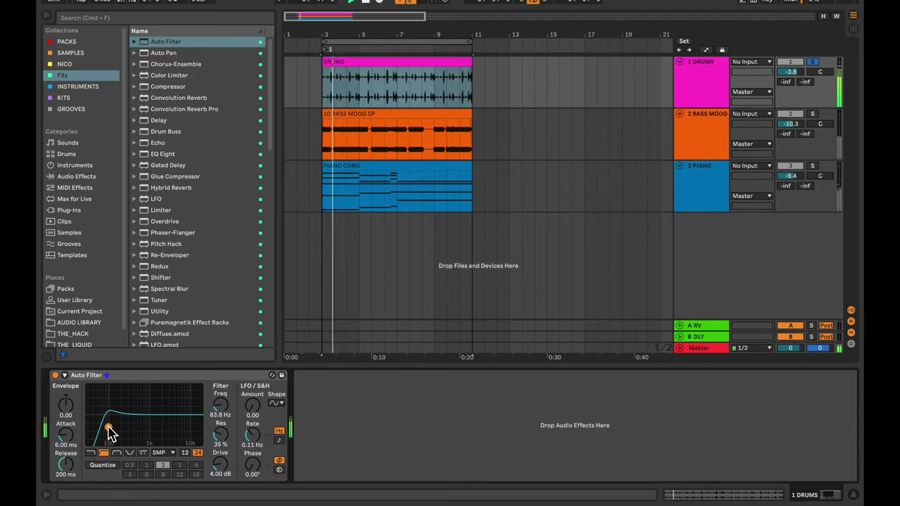
left_click(55, 376)
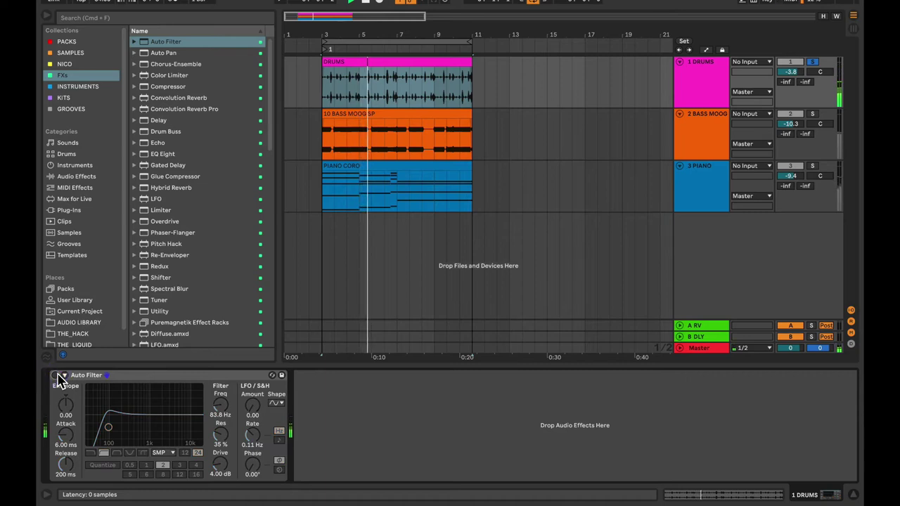
left_click(56, 376)
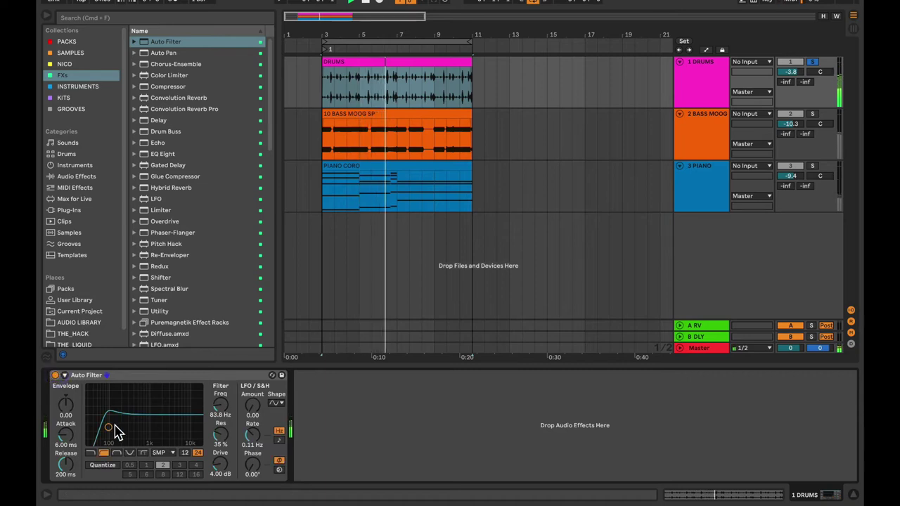
left_click_drag(108, 426, 108, 428)
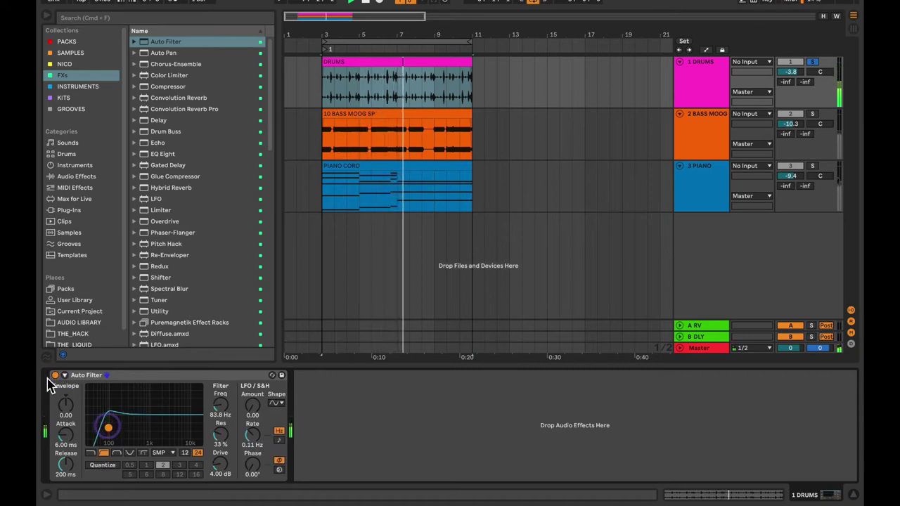
left_click(56, 377)
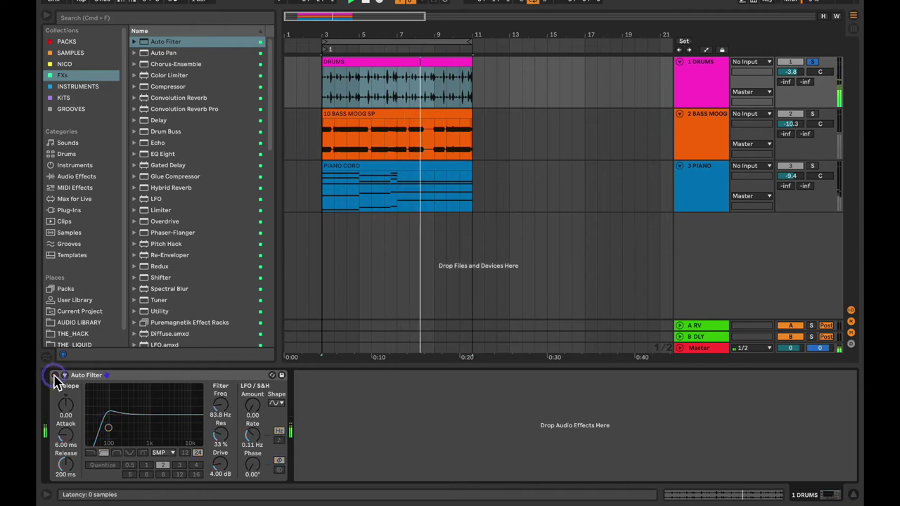
left_click(56, 376)
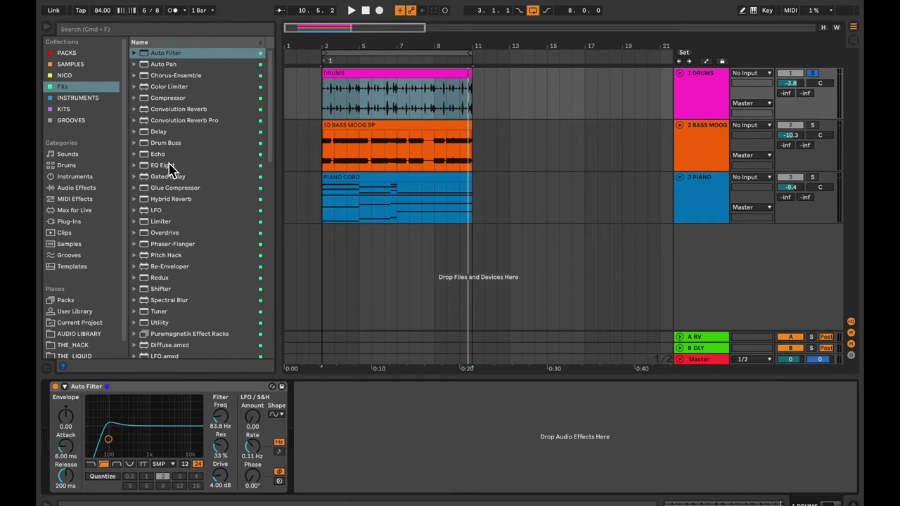
Add an EQ Eight after the Auto Filter and shape its band 4 high shelf to 3.52 kHz with 2.60 dB gain.
left_click_drag(169, 166, 377, 451)
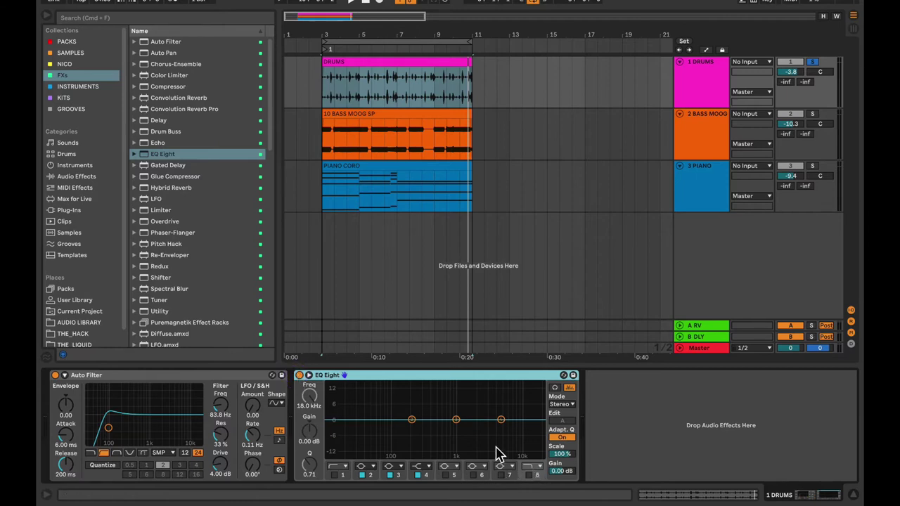
left_click_drag(501, 420, 496, 415)
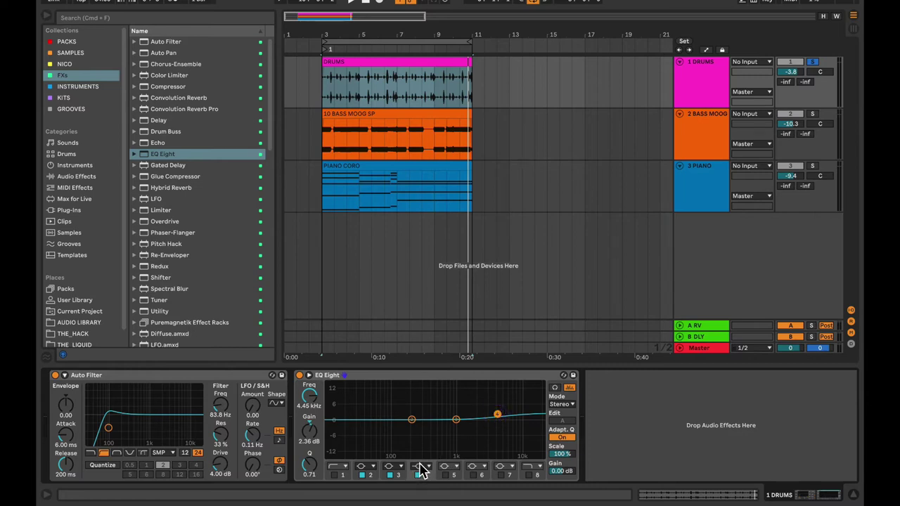
mouse_move(310, 396)
left_mouse_down()
mouse_move(310, 386)
mouse_move(313, 393)
left_mouse_up()
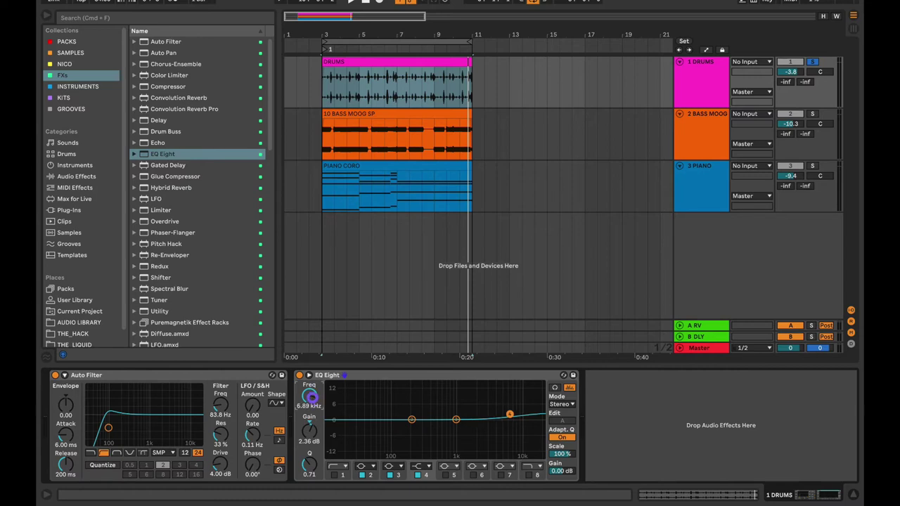
key("space")
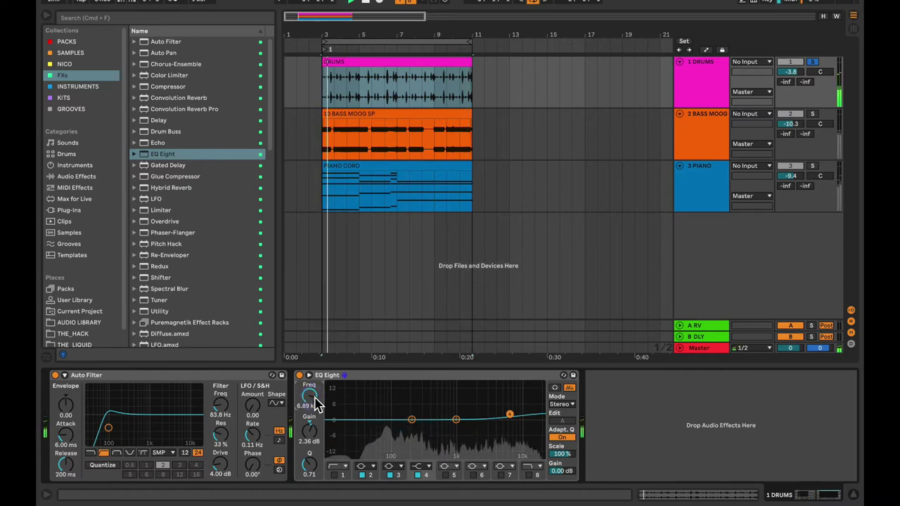
left_click_drag(507, 415, 489, 412)
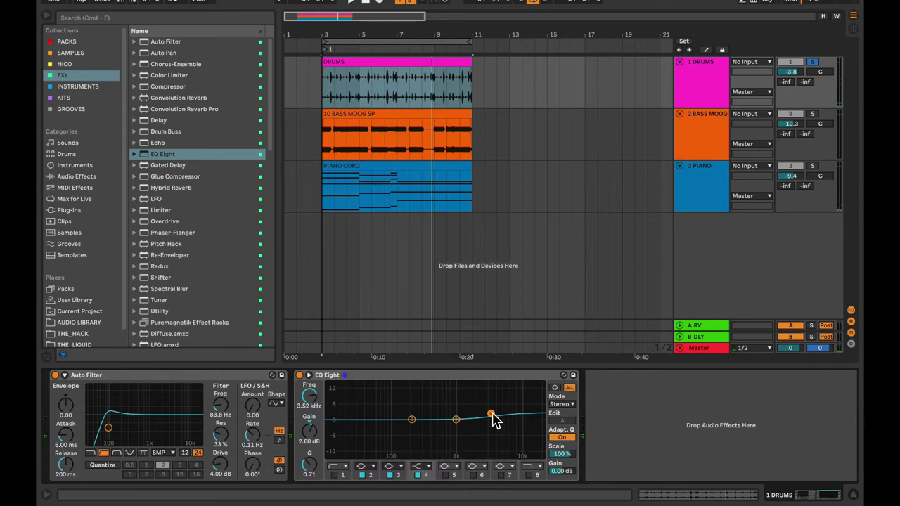
Select the Auto Filter and EQ Eight together and compare the drums with both devices bypassed and active during playback.
left_click(388, 374)
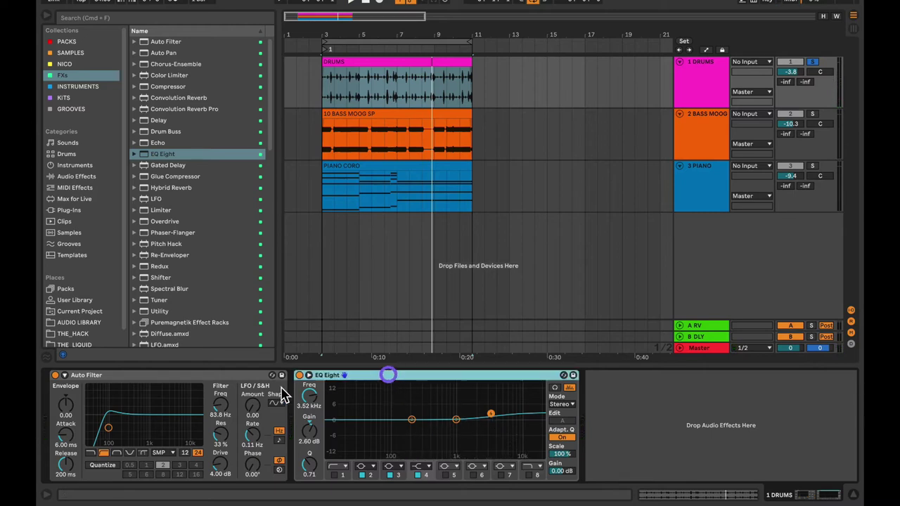
left_click(225, 373)
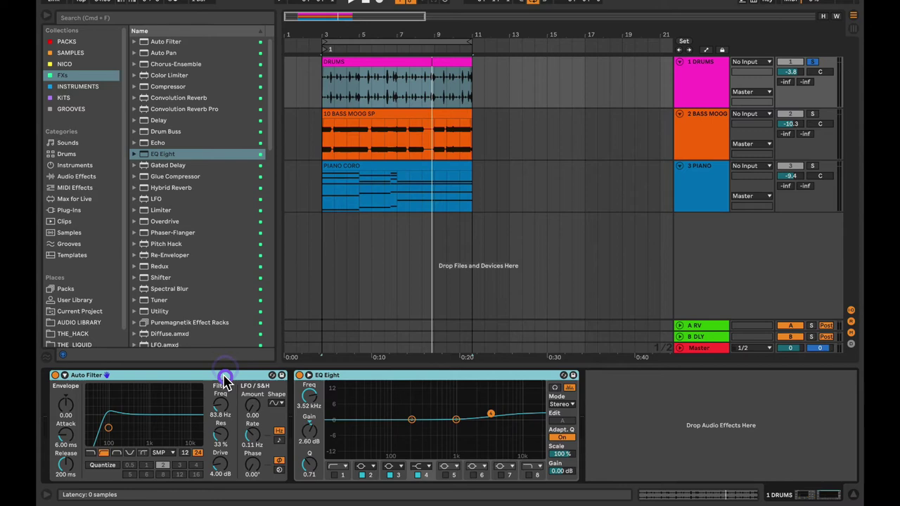
left_click(54, 376)
key("space")
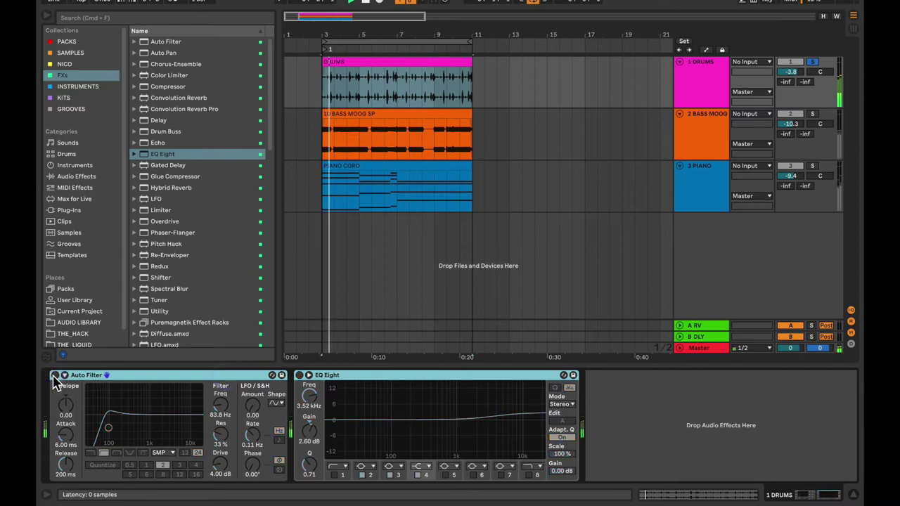
left_click(54, 376)
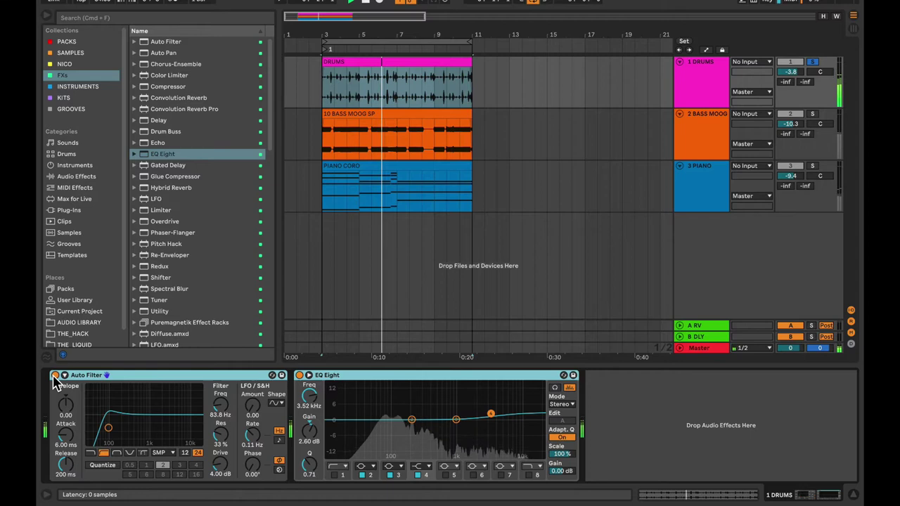
left_click(55, 376)
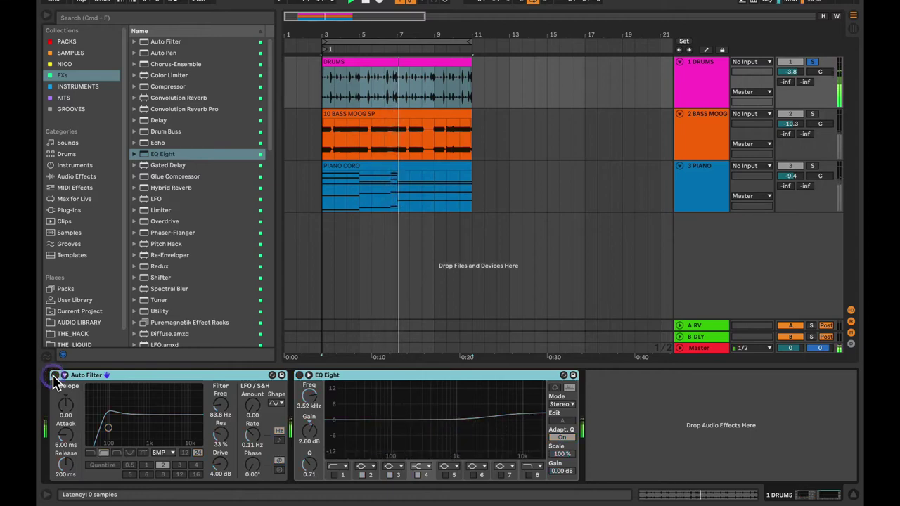
left_click(54, 376)
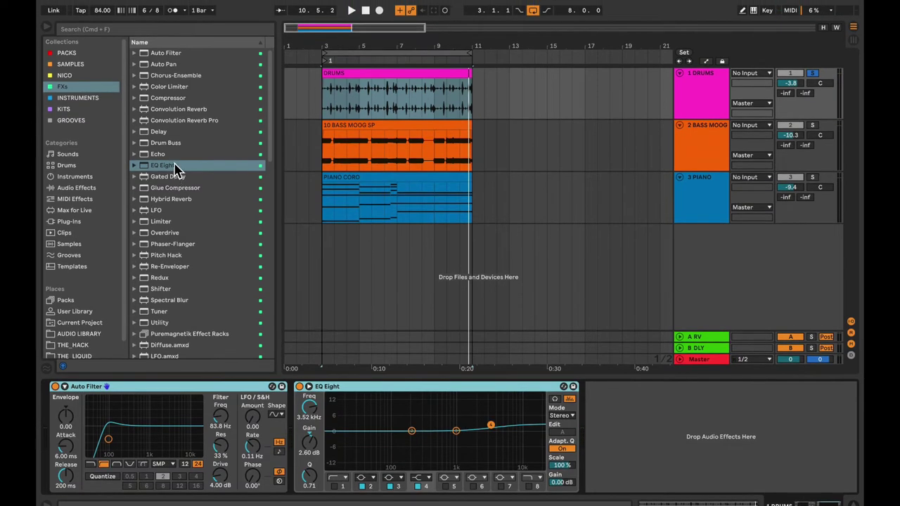
Add a Drum Buss after the EQ Eight with Boom at 10% and its frequency at 61.3 Hz, comparing the drums with it bypassed.
left_click_drag(168, 149, 578, 404)
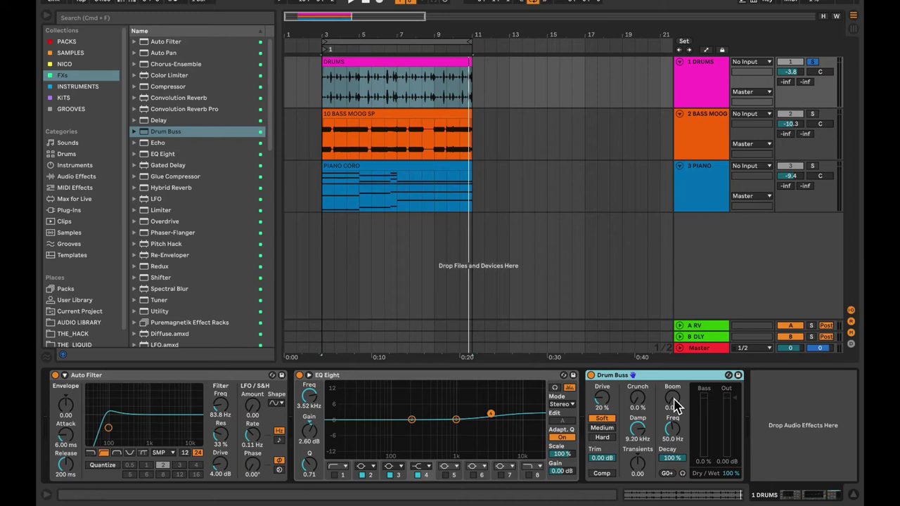
left_click(672, 430)
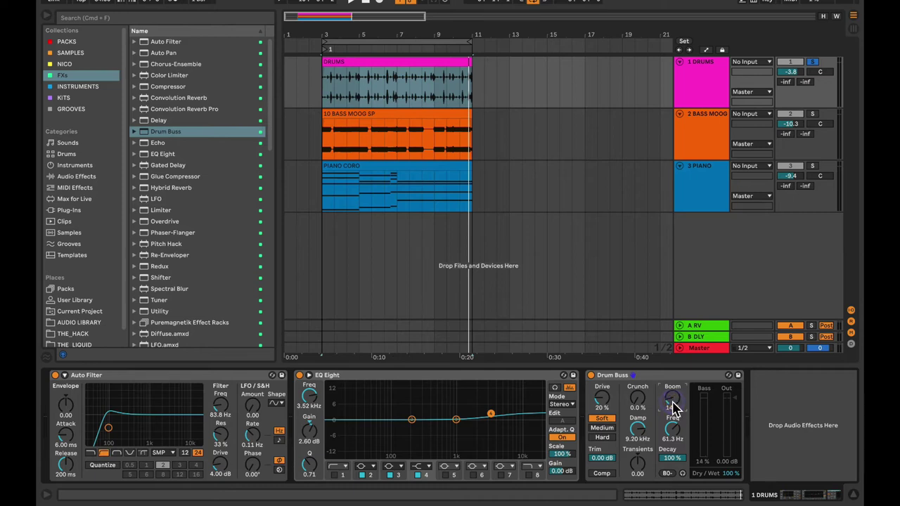
key("space")
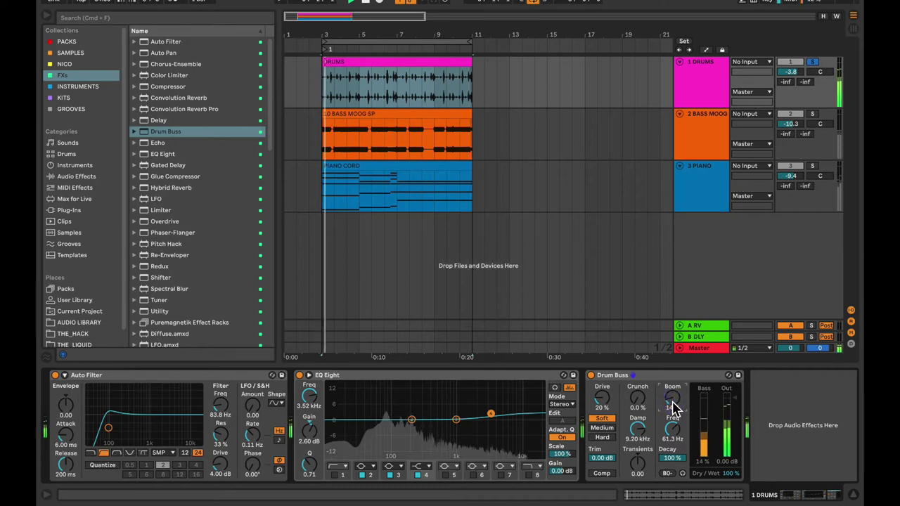
left_click(591, 376)
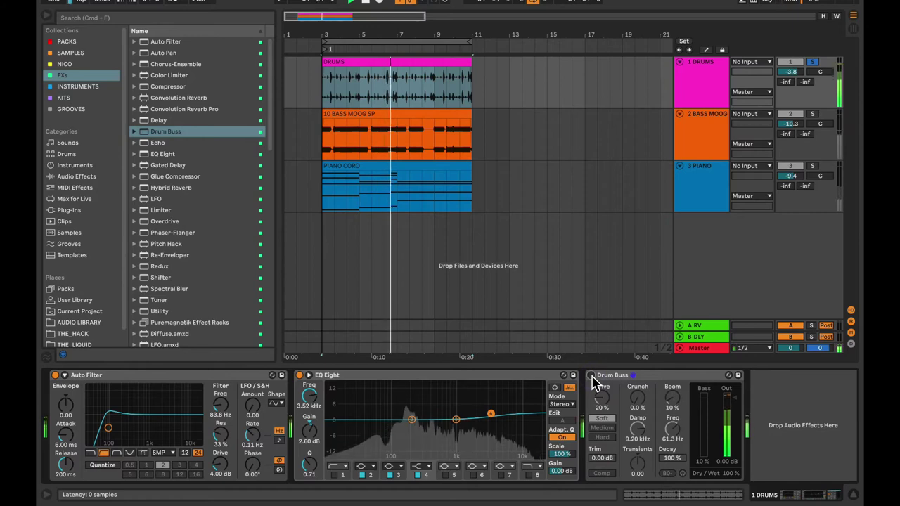
left_click(591, 375)
Set the Drum Buss drive to 14%, damping to 20.0 kHz and Boom to 14% while auditioning the drums.
left_click_drag(605, 397, 606, 401)
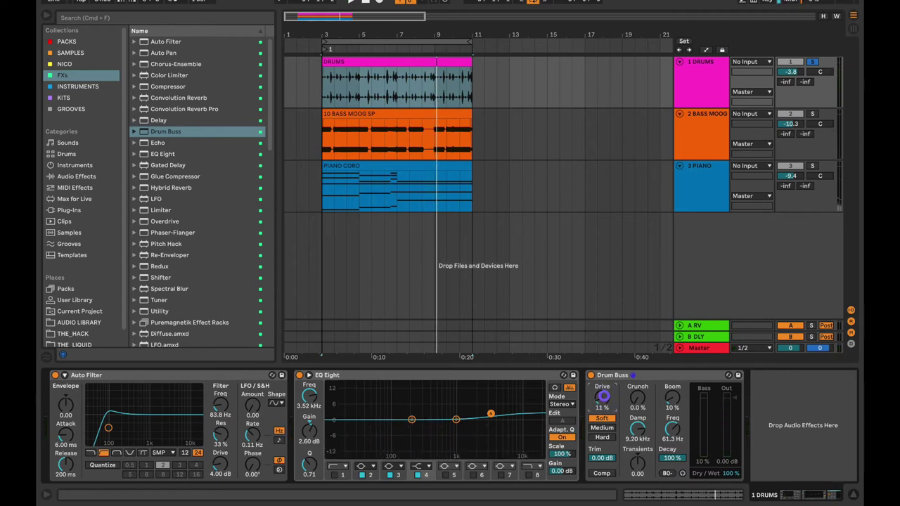
left_click_drag(635, 431, 637, 430)
key("space")
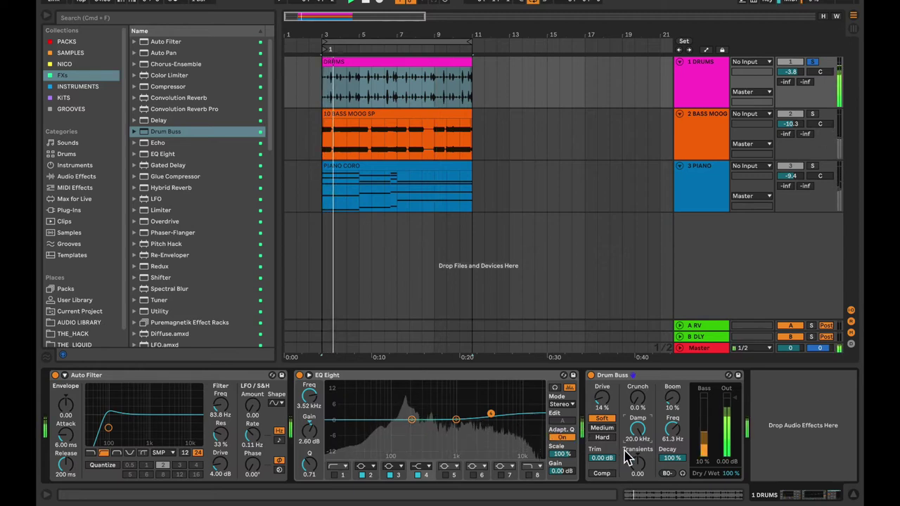
left_click_drag(672, 402, 671, 397)
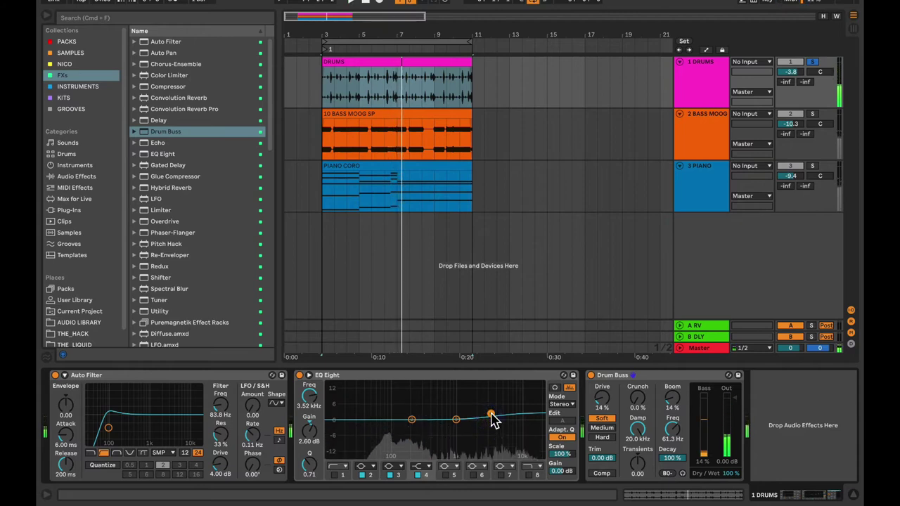
Adjust EQ Eight's band 4 to 3.37 kHz with 2.36 dB gain and play the loop.
left_click_drag(490, 413, 491, 414)
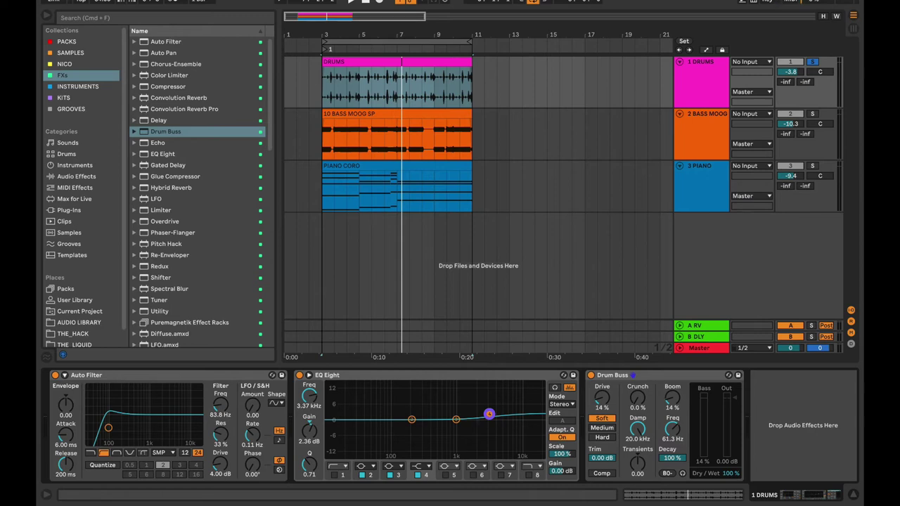
left_click_drag(489, 417, 489, 414)
key("space")
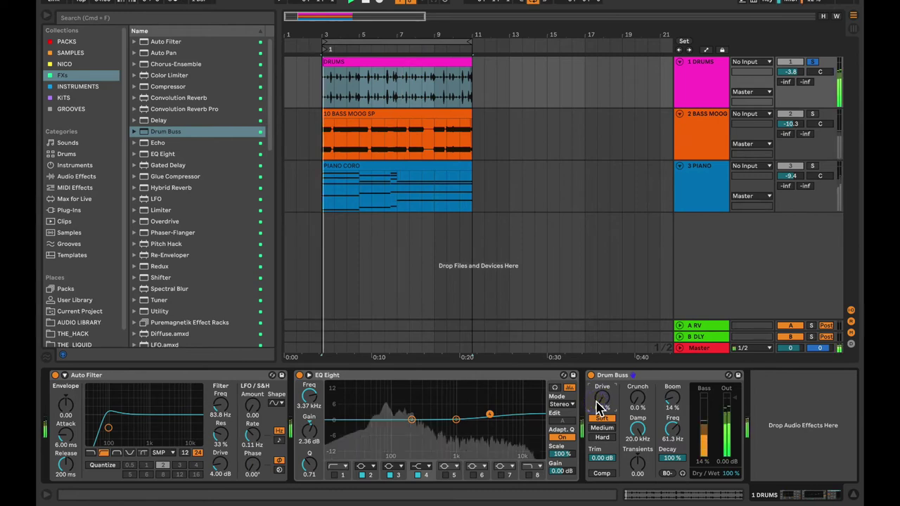
Set the Drum Buss drive to 0.0%, Transients to 0.16 and Boom to 20%, comparing the drums with it bypassed and active.
left_click(637, 430)
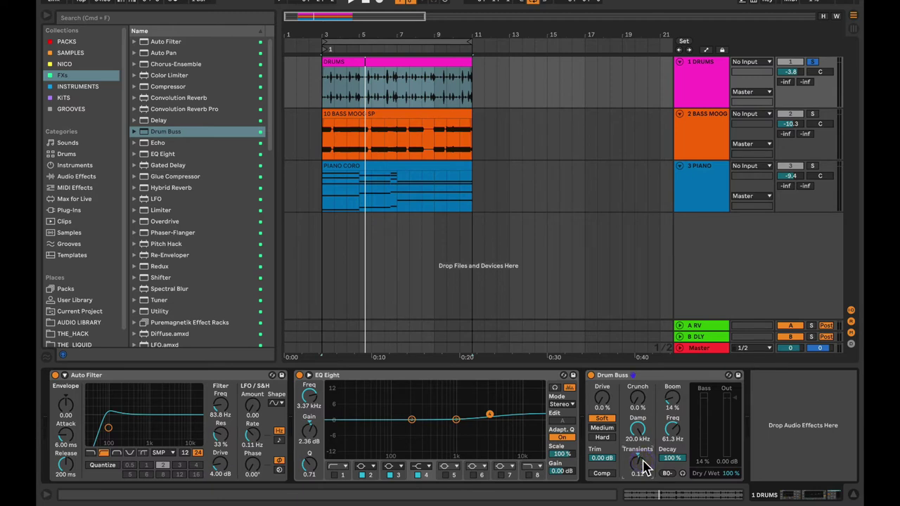
key("space")
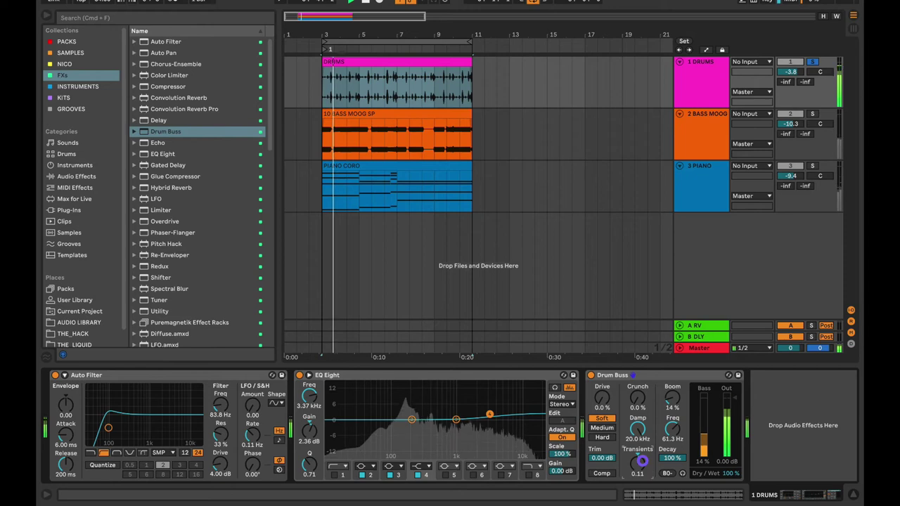
left_click_drag(639, 461, 639, 462)
left_click_drag(676, 398, 675, 394)
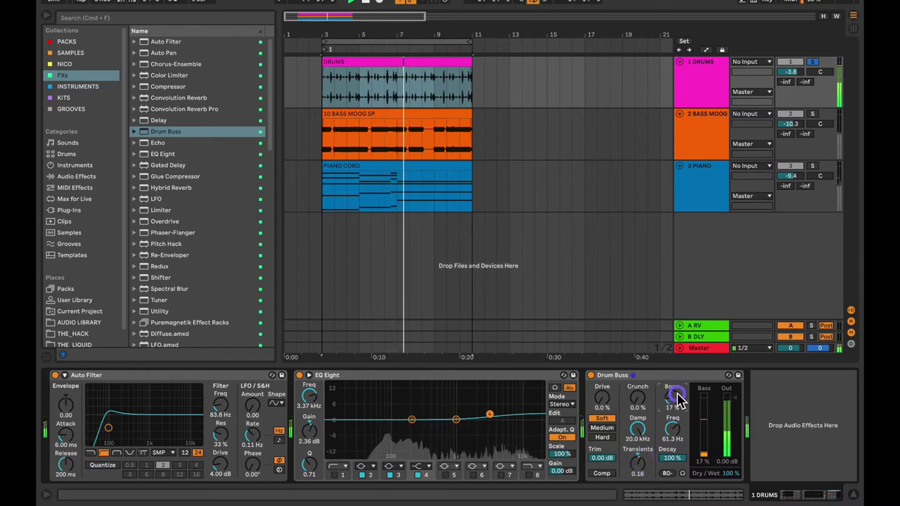
left_click_drag(674, 395, 674, 396)
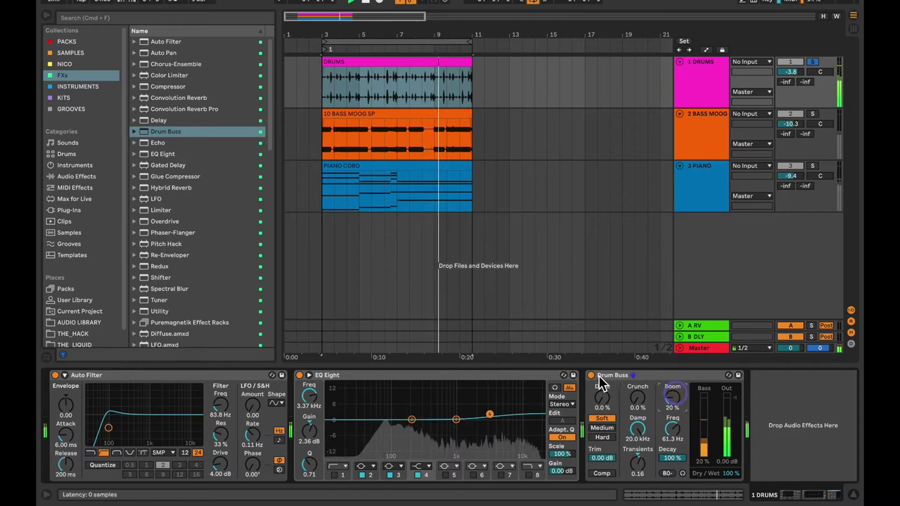
left_click(592, 375)
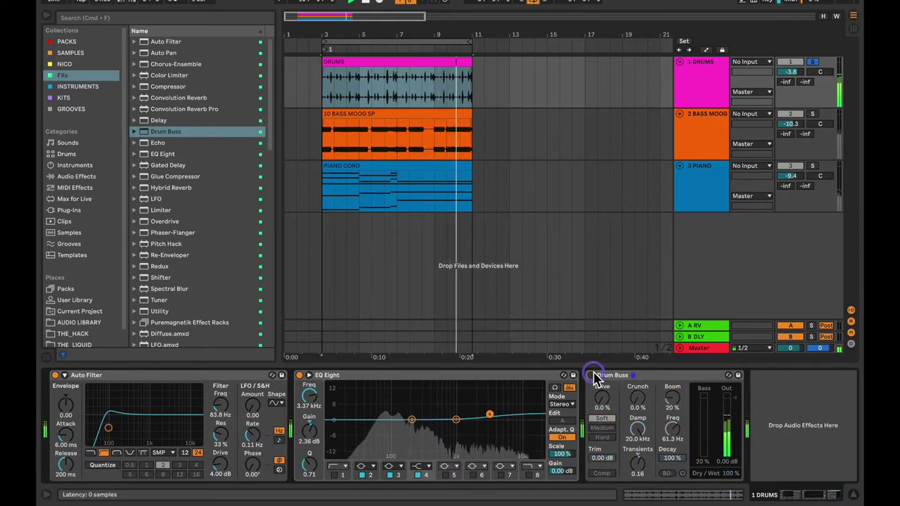
left_click(592, 375)
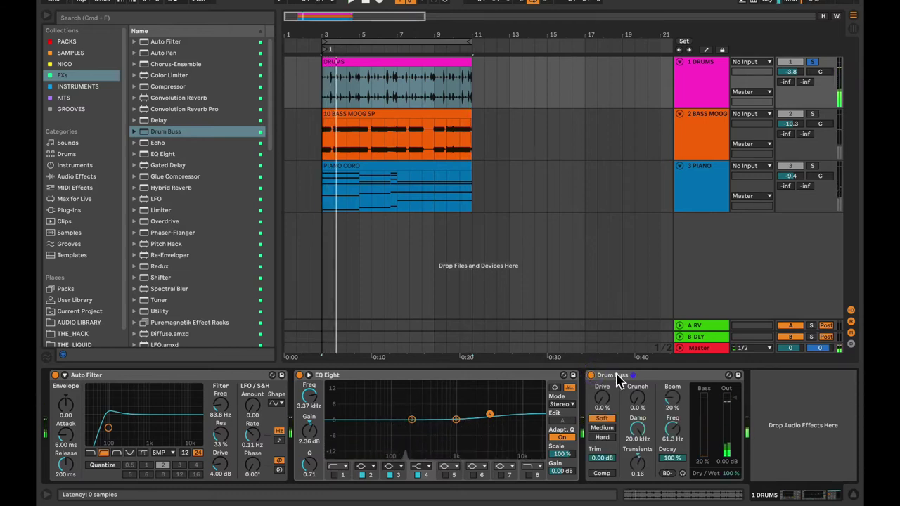
Compare the soloed drums with Auto Filter, EQ Eight and Drum Buss all bypassed together and active.
left_click(172, 375)
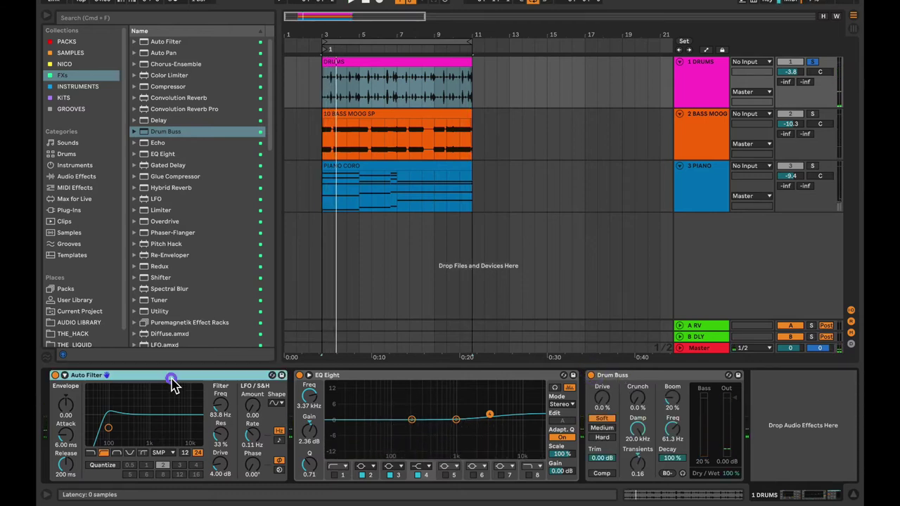
left_click(646, 376, "shift")
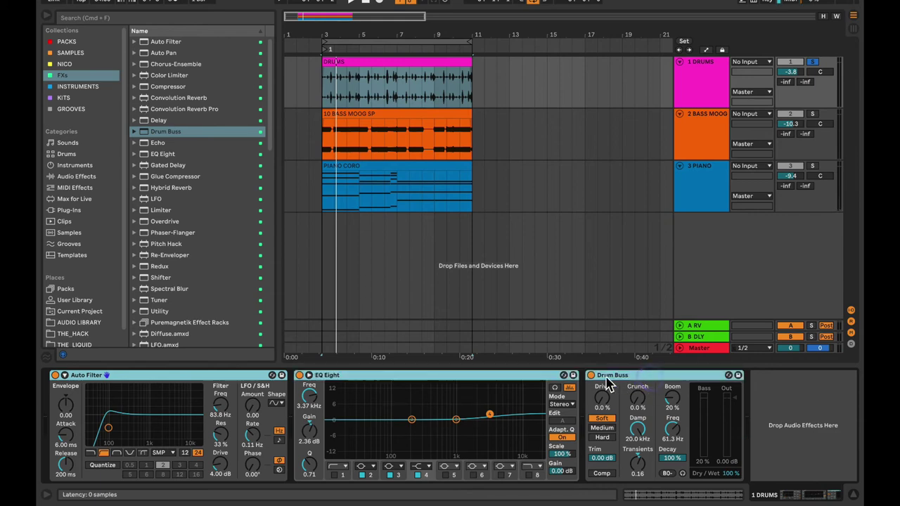
key("space")
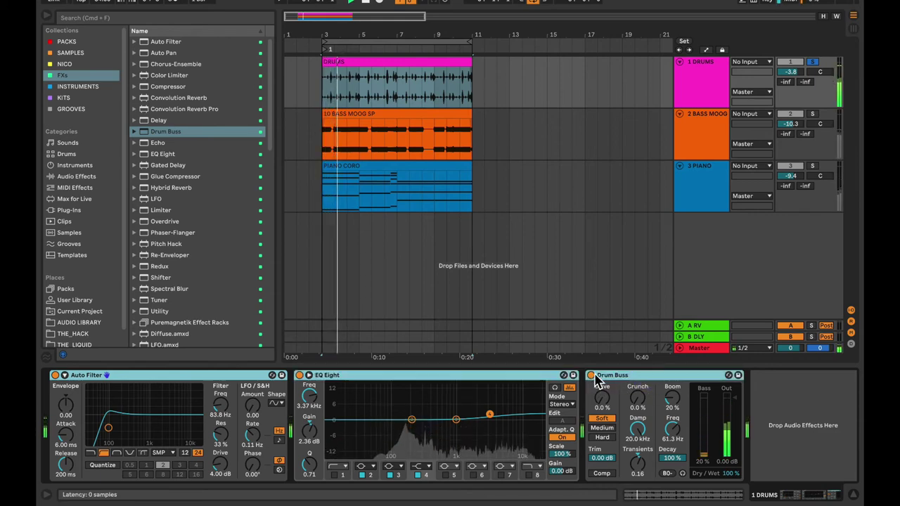
left_click(591, 375)
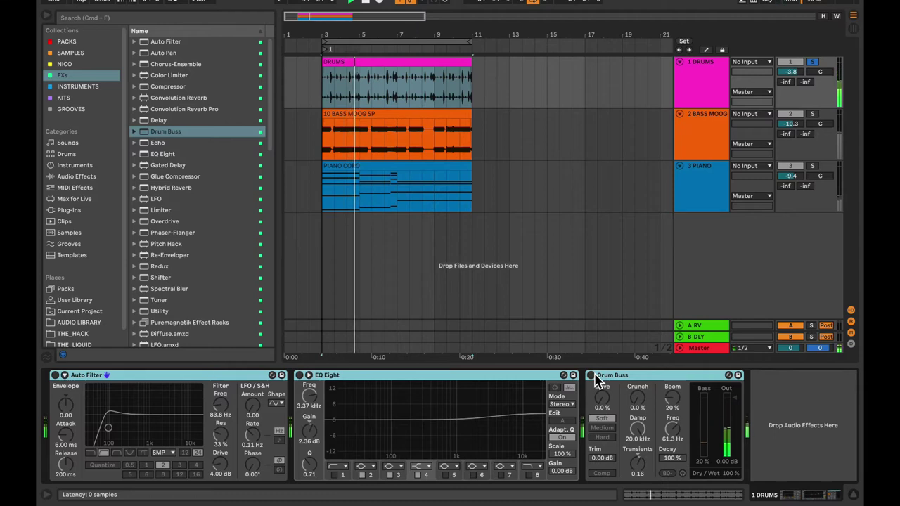
left_click(593, 376)
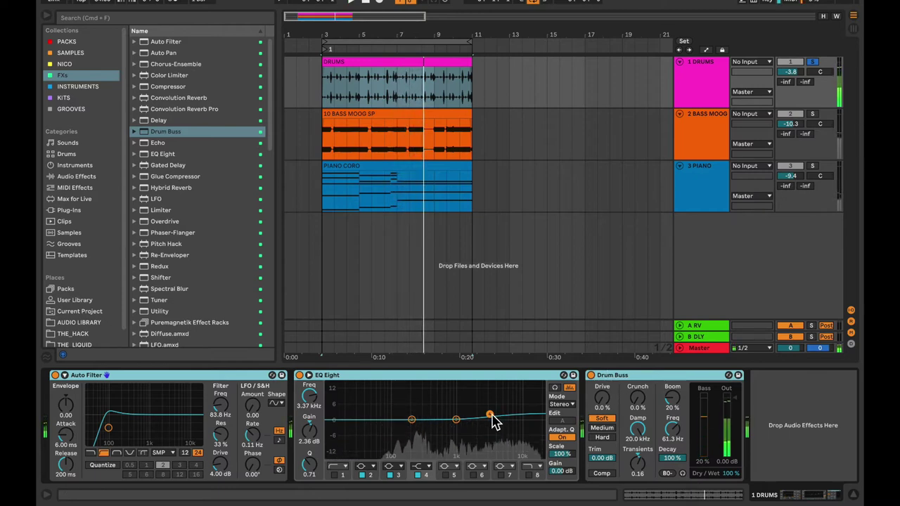
Solo the bass and piano alongside the drums and set EQ Eight's band 4 to 2.97 kHz with 1.12 dB gain during playback.
left_click_drag(491, 415, 492, 415)
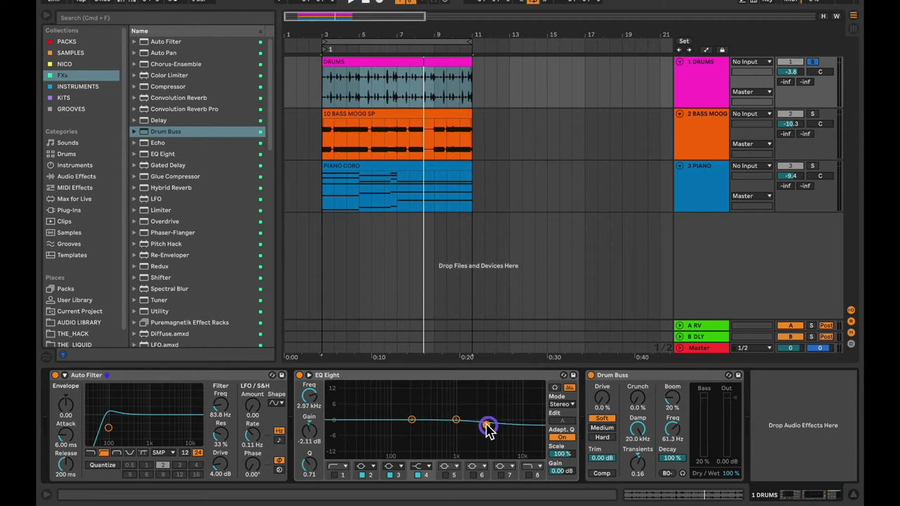
key("space")
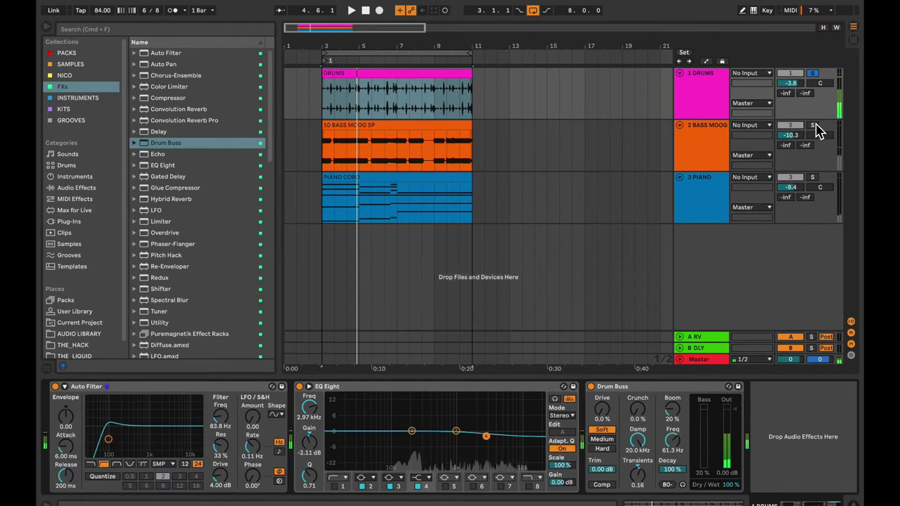
left_click(813, 126)
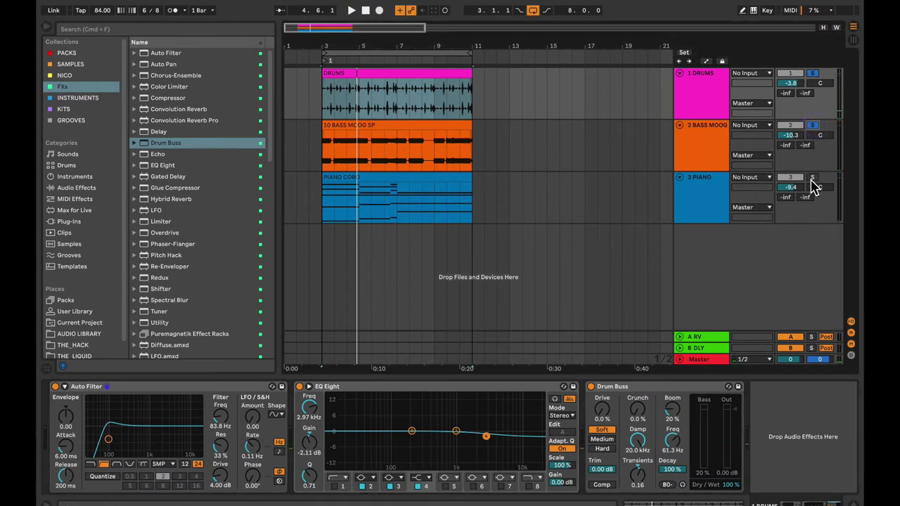
left_click(811, 179)
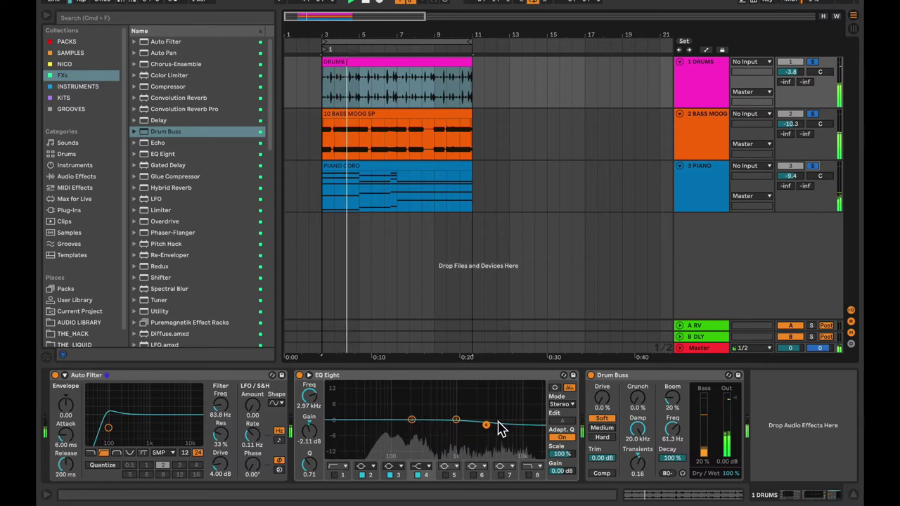
left_click_drag(483, 421, 485, 415)
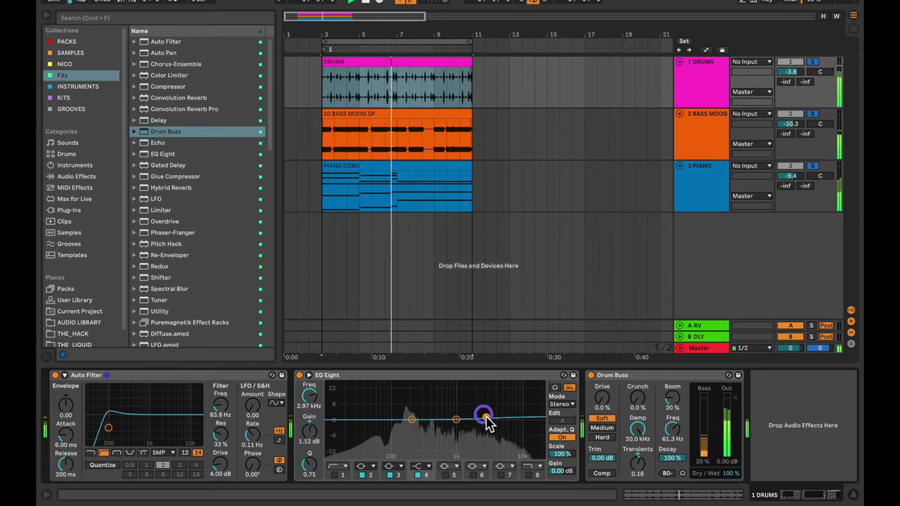
Compare the full loop with all three drum devices bypassed together and active.
left_click(641, 376)
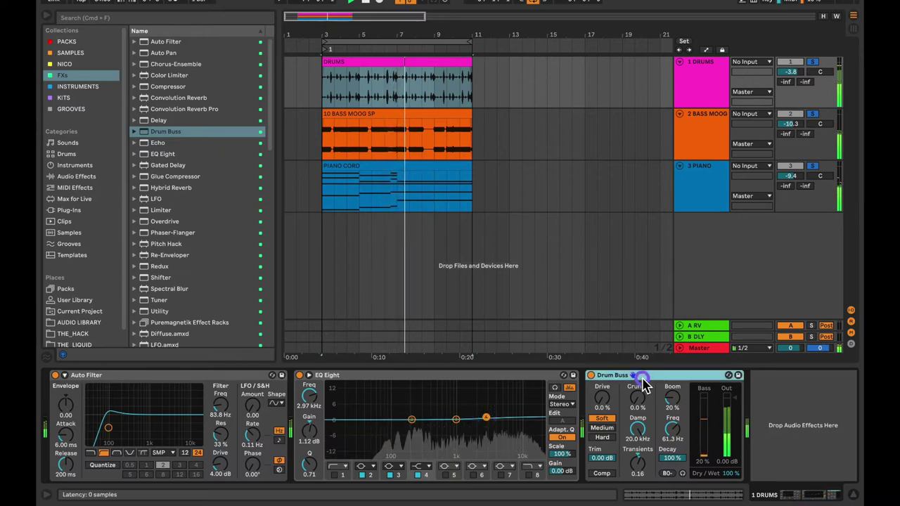
left_click(102, 377)
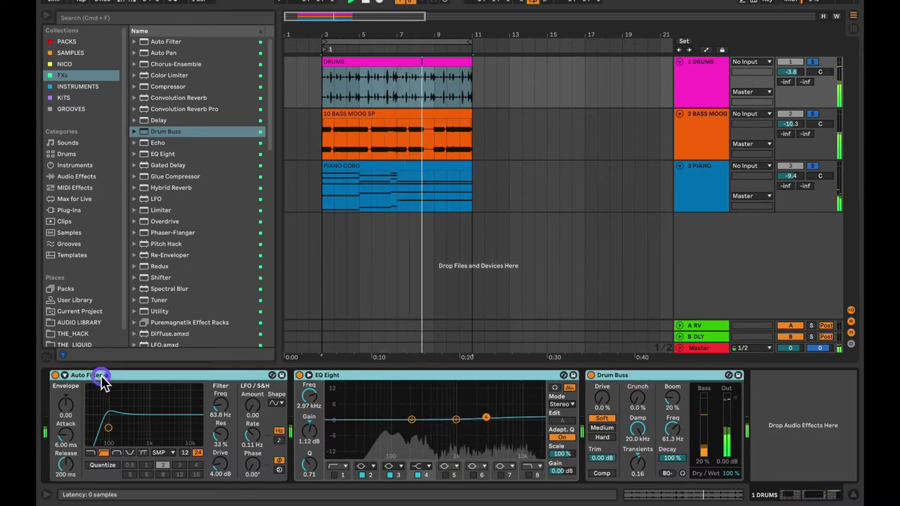
key("space")
left_click(55, 376)
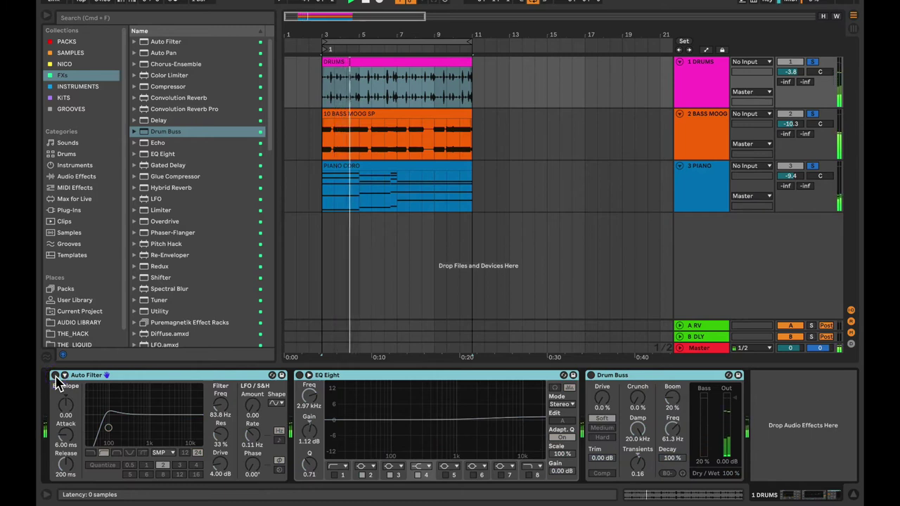
left_click(55, 376)
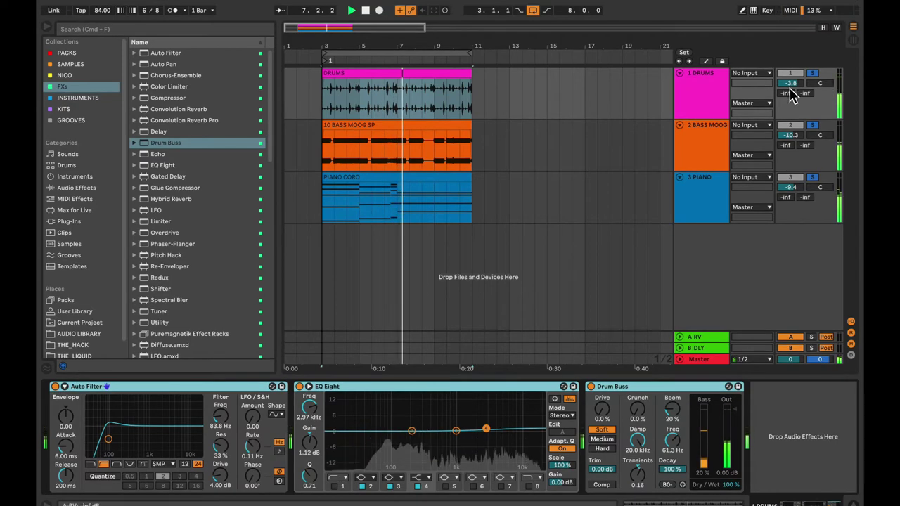
Set the DRUMS track volume to -4.0 dB and take all tracks out of solo.
left_click_drag(790, 83, 790, 85)
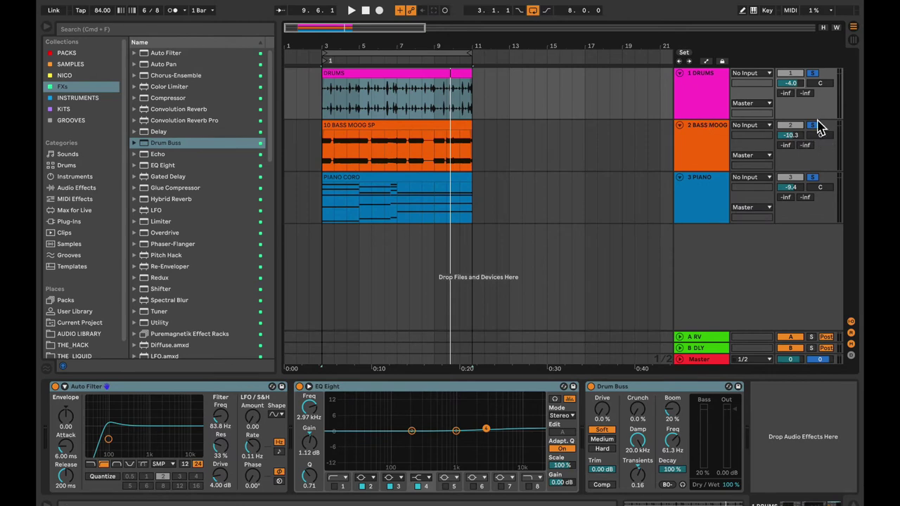
left_click(810, 125)
left_click(700, 94)
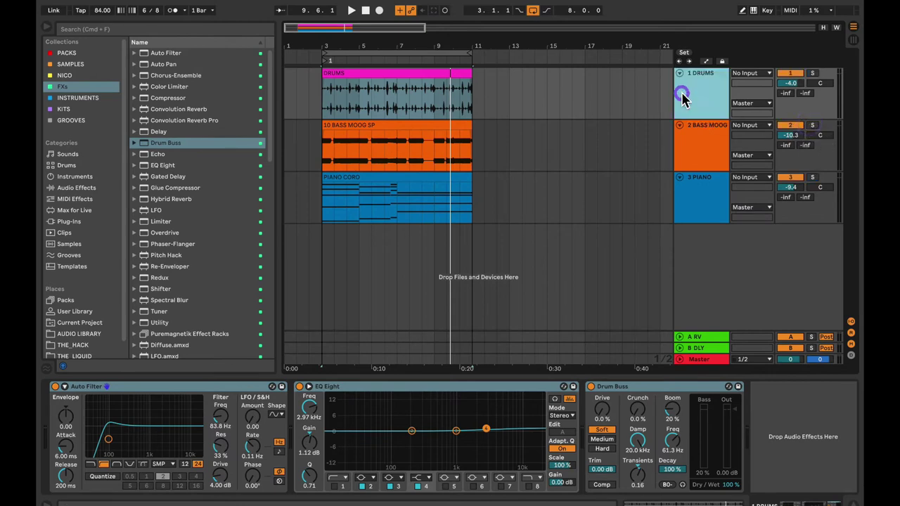
Convert the DRUMS audio clip to a new drum MIDI track and unfold that track.
left_click(382, 71)
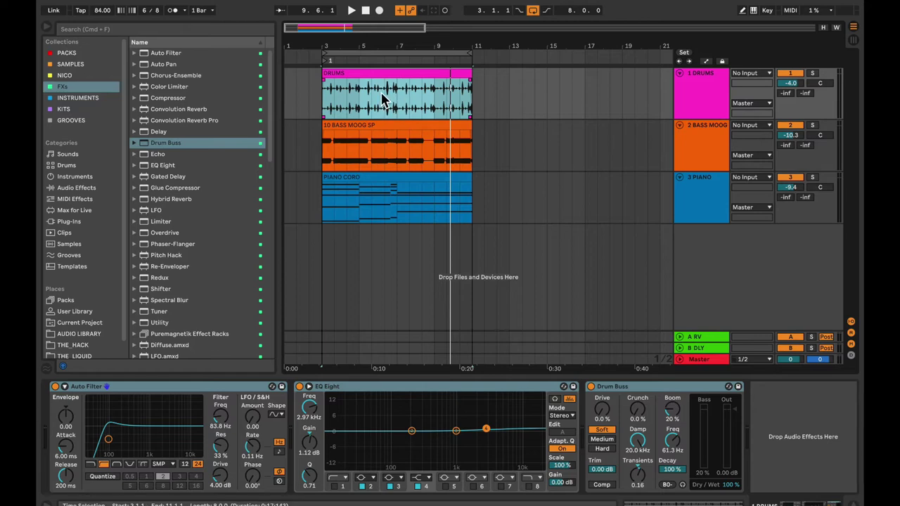
left_click(373, 76)
right_click(374, 76)
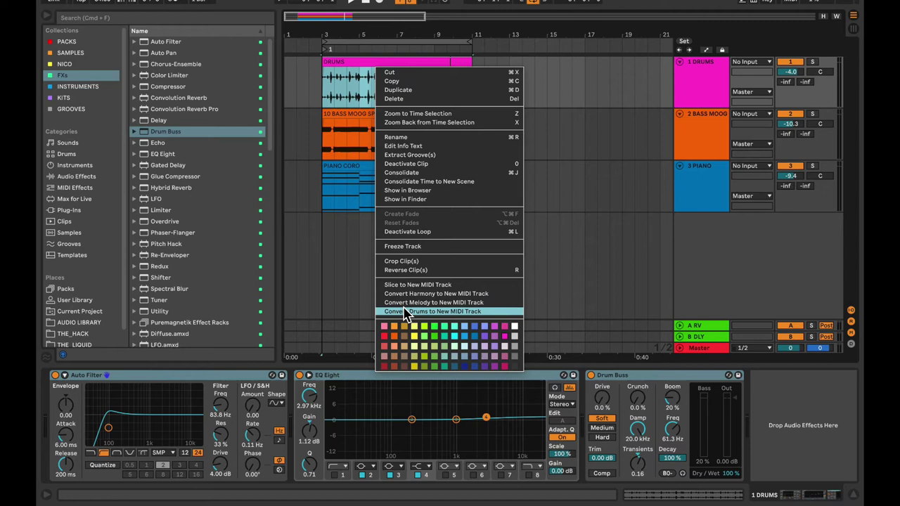
left_click(404, 311)
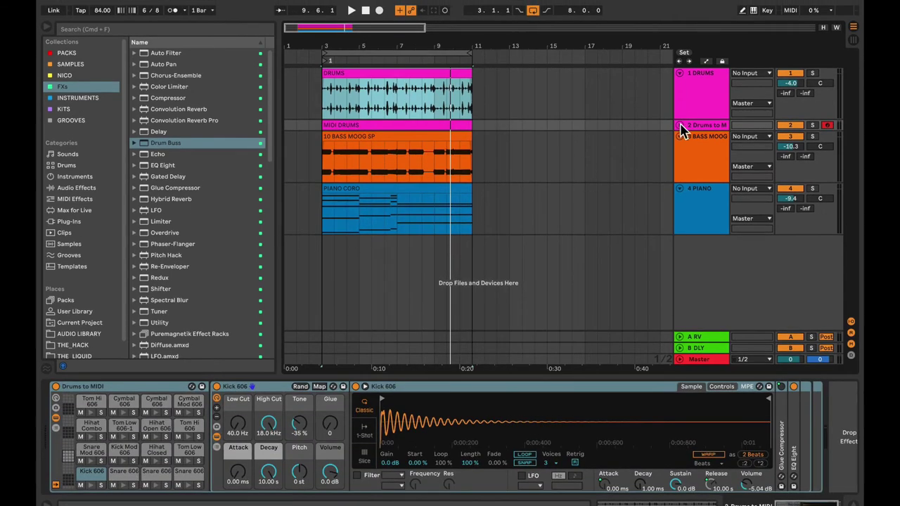
left_click(679, 115)
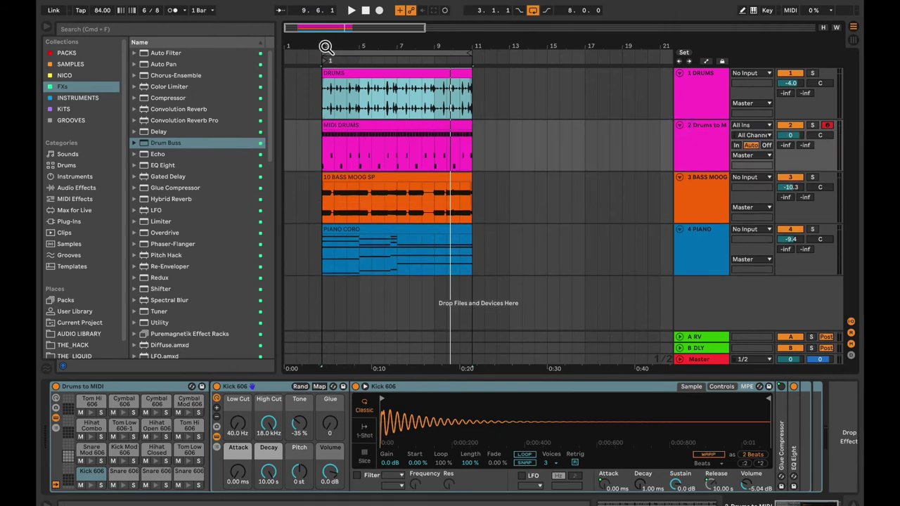
Open the MIDI DRUMS clip's notes, solo its track and audition the converted pattern.
left_click_drag(323, 45, 323, 44)
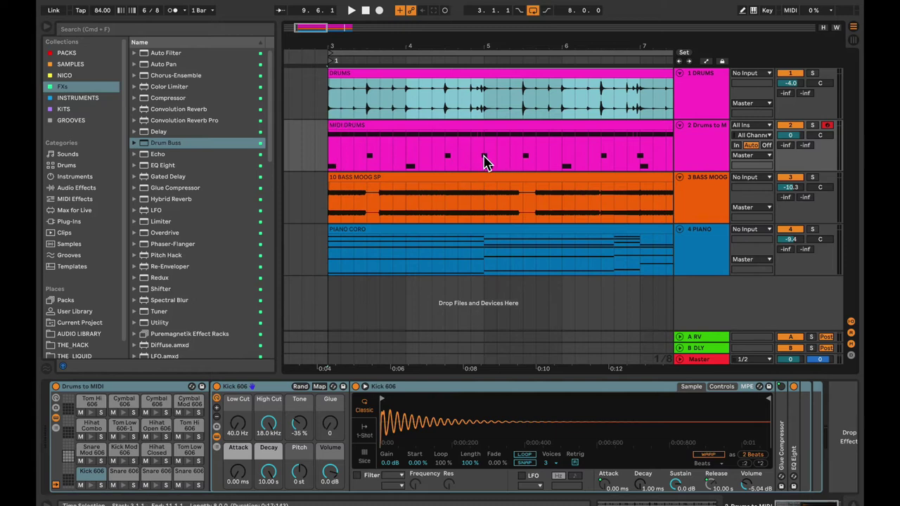
left_click(446, 124)
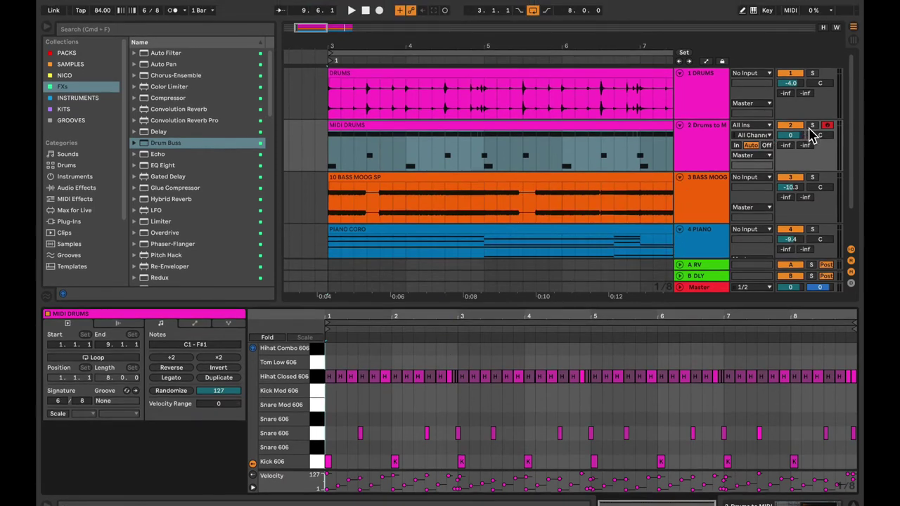
left_click(812, 126)
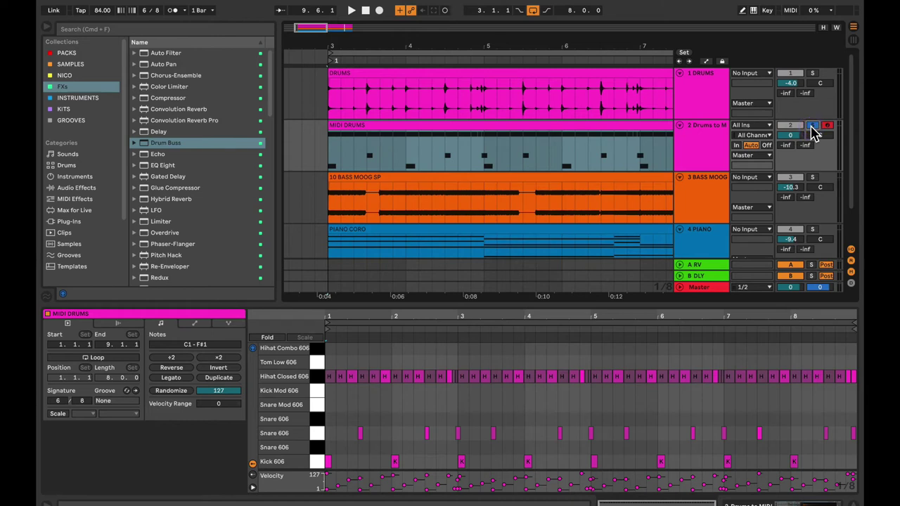
key("space")
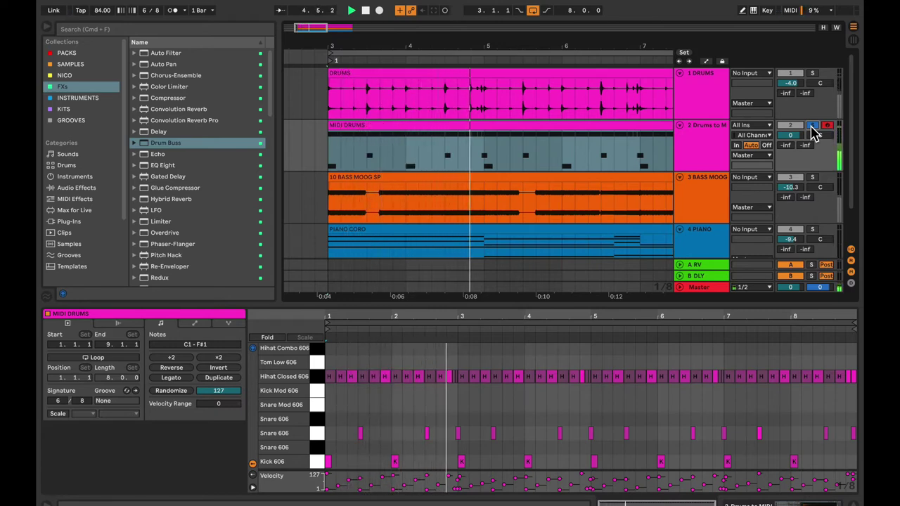
key("space")
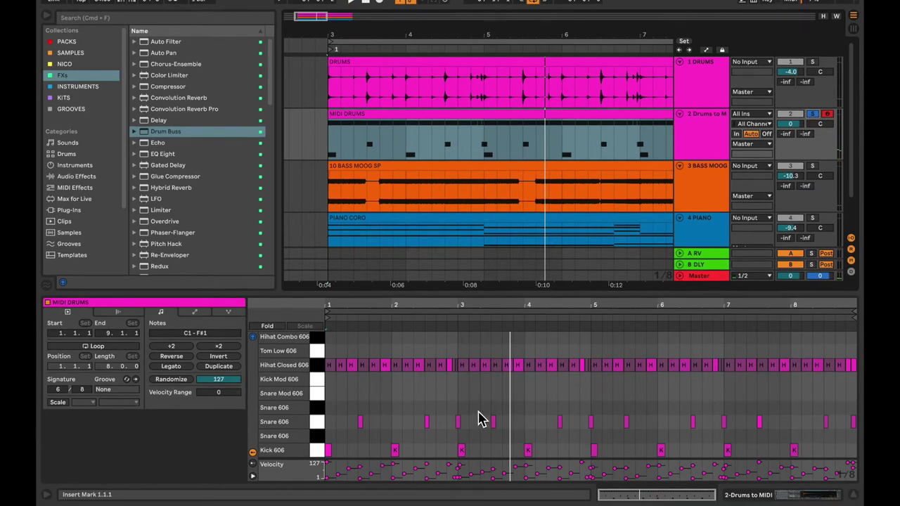
Turn off note preview and delete the extra Snare 606 notes around the starts of bars 3, 5 and 7 and the end of bar 8.
left_click_drag(478, 412, 456, 415)
key("Delete")
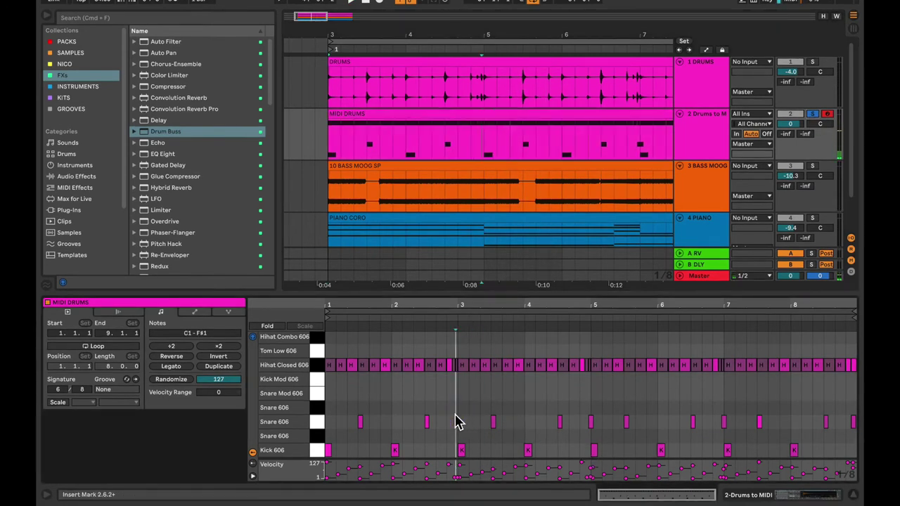
left_click(253, 336)
left_click_drag(575, 427, 602, 412)
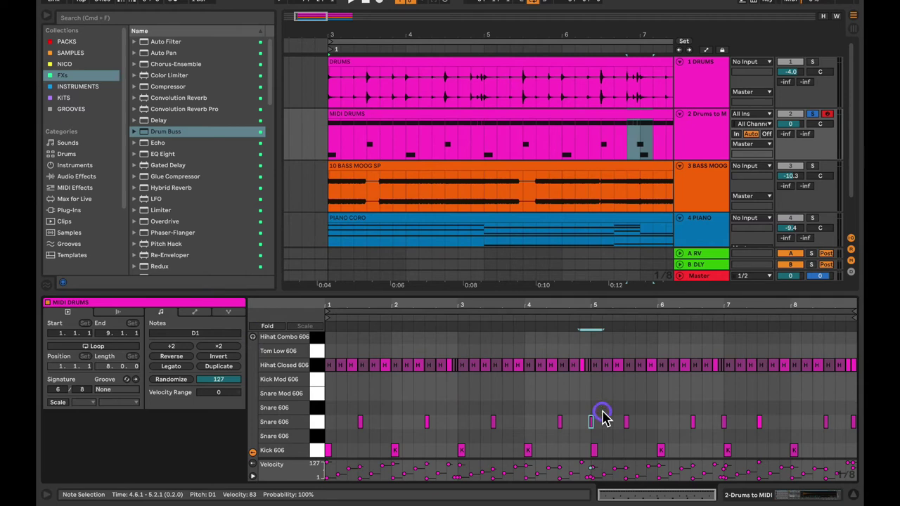
key("Delete")
left_click_drag(712, 409, 724, 423)
key("Delete")
left_click(849, 415)
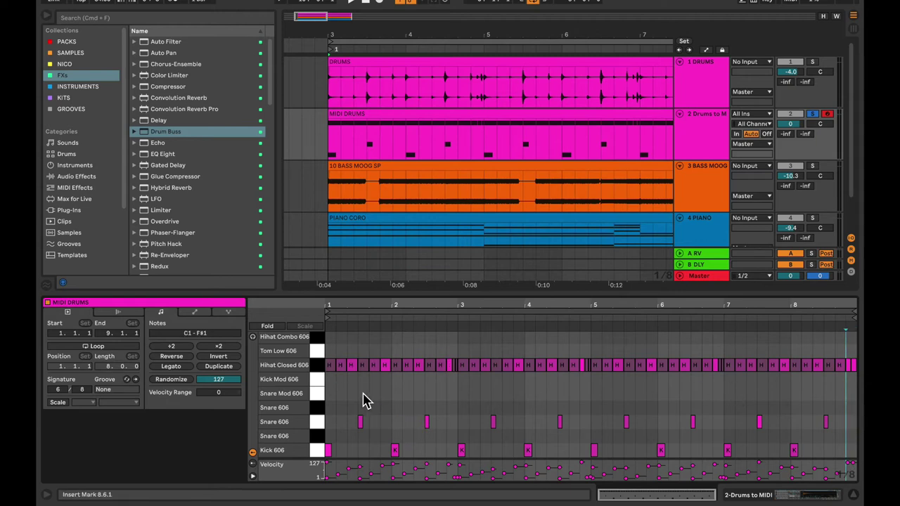
Delete all Hihat Closed 606 notes from the MIDI DRUMS clip and play the remaining kick and snare pattern.
left_click(317, 367)
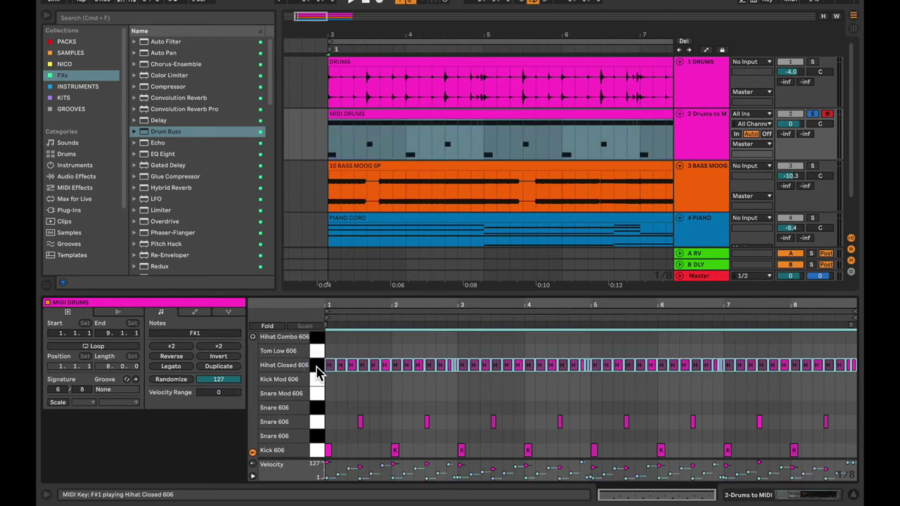
key("Delete")
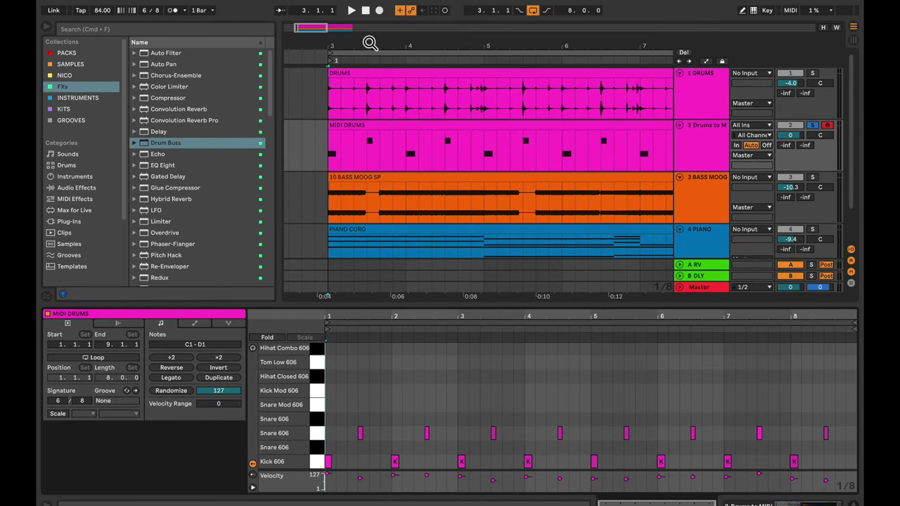
left_click_drag(369, 29, 368, 40)
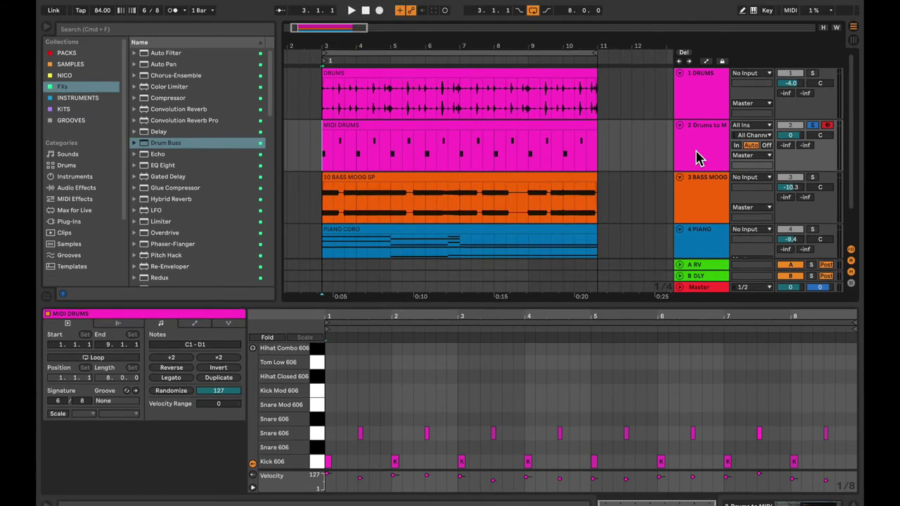
key("space")
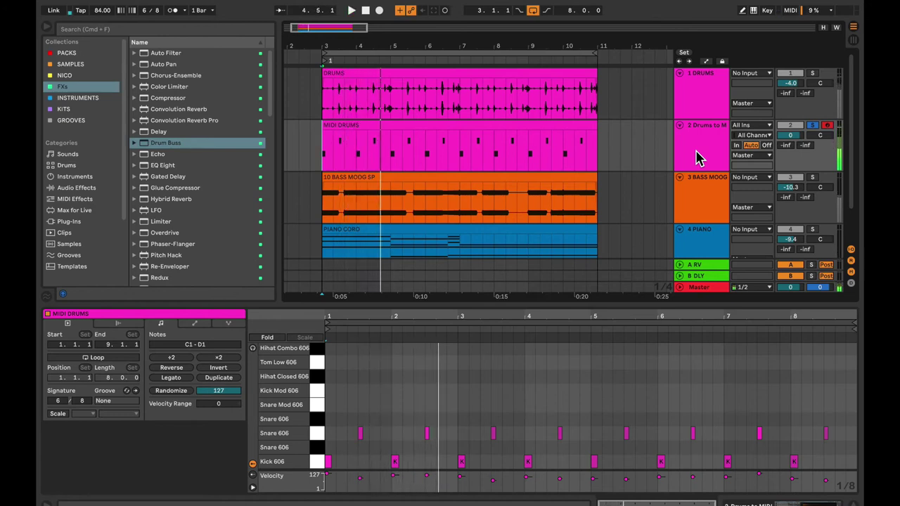
Solo the DRUMS audio track together with the MIDI drums track and check the MIDI track's device chain.
left_click(813, 73)
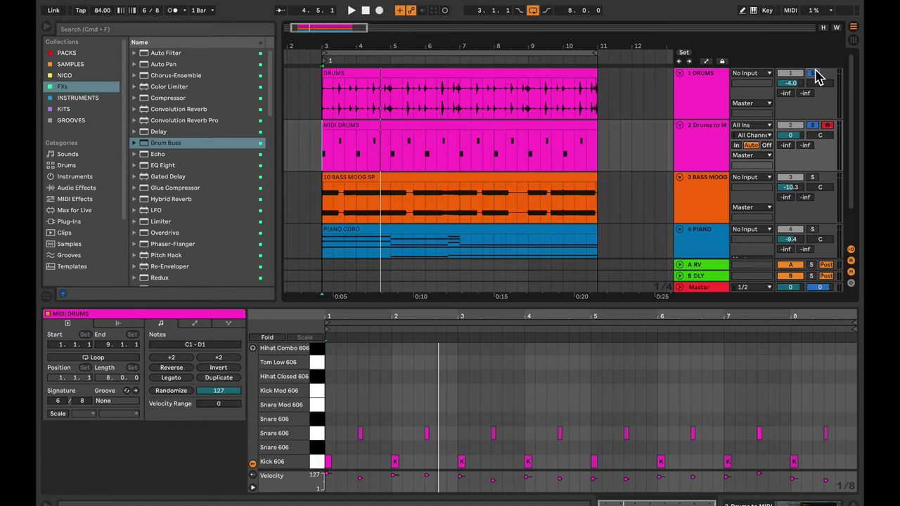
key("shift+Tab")
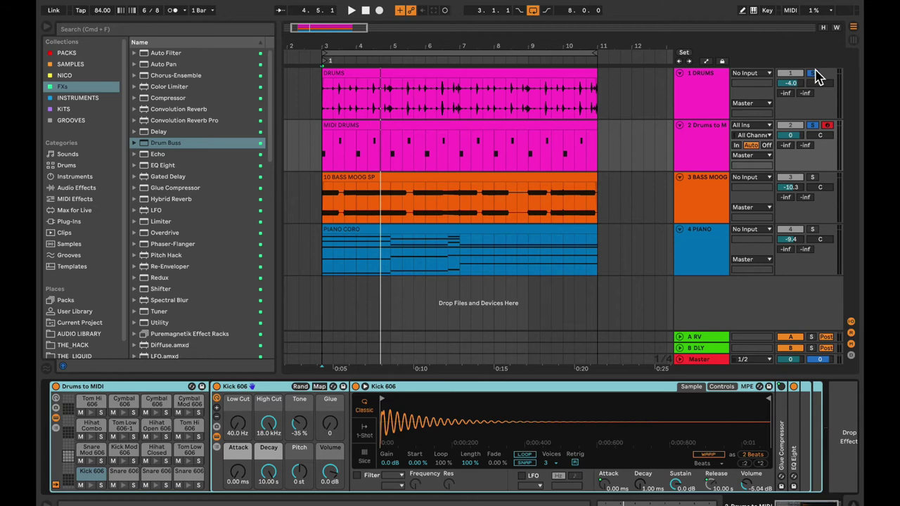
key("shift+Tab")
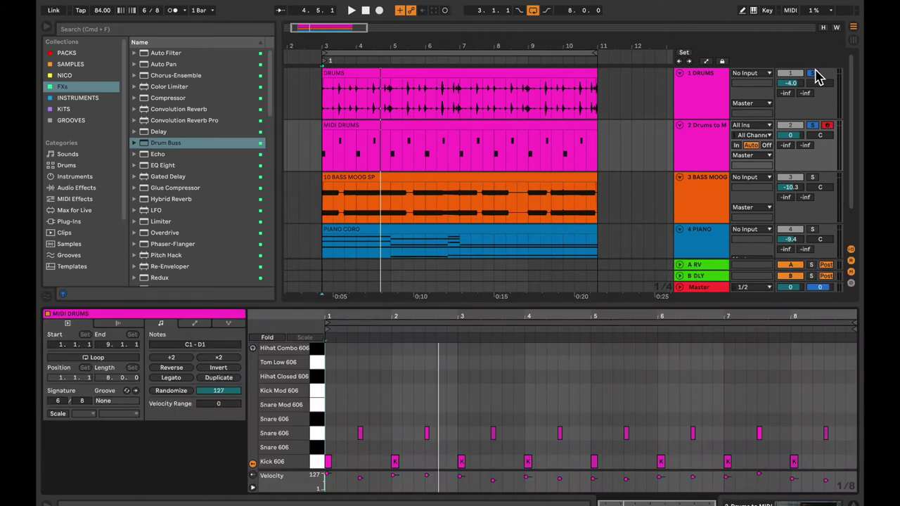
Play the loop and toggle the solo of the Drums to MIDI track to compare the drums with and without it.
key("space")
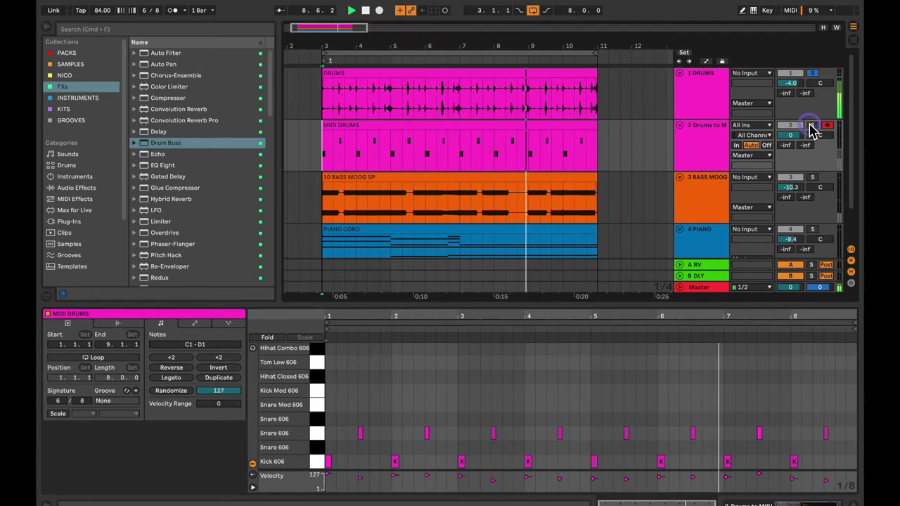
left_click(812, 126, "super")
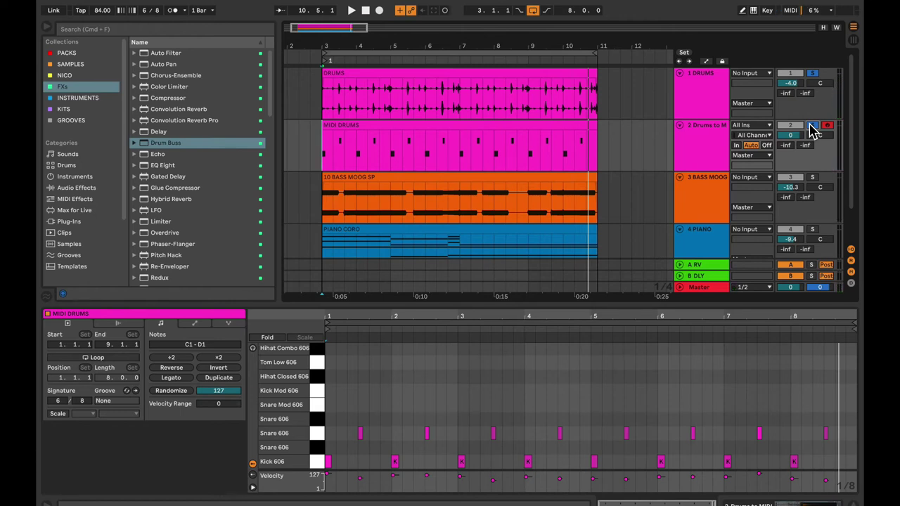
Insert a new MIDI track below the Drums to MIDI track and name it DRUMS ELEC.
left_click(708, 141)
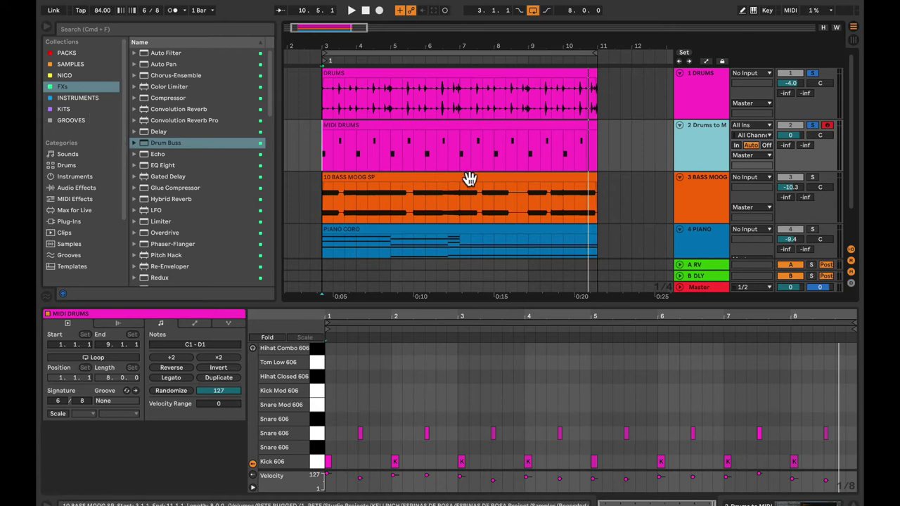
key("super+shift+t")
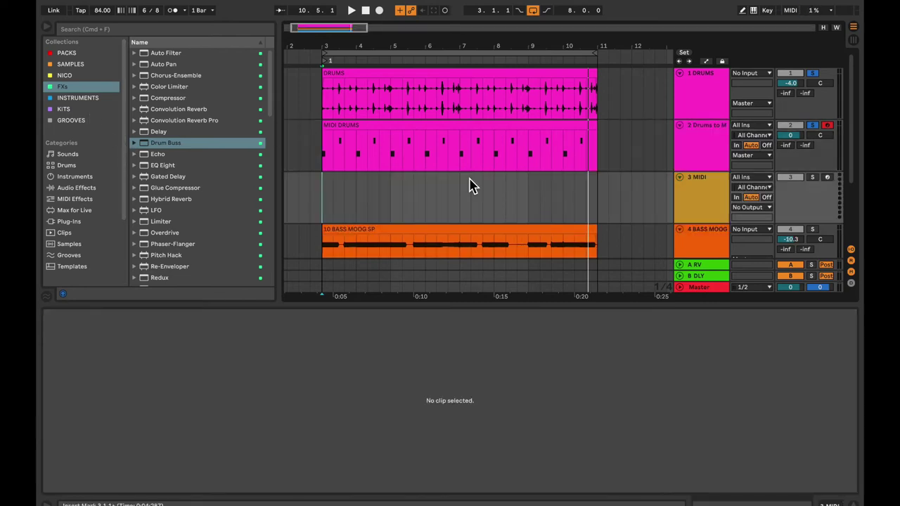
left_click(715, 199)
key("super+r")
type("D")
key("BackSpace")
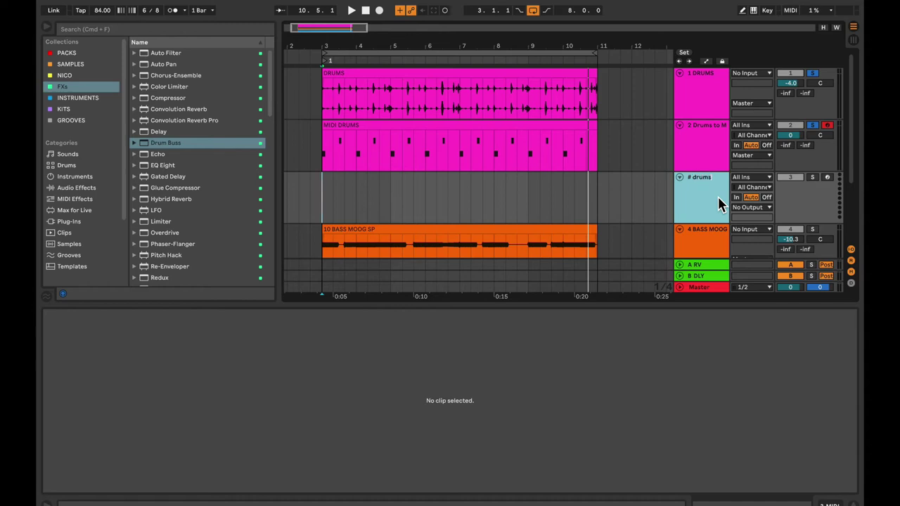
key("BackSpace")
key("BackSpace")
key("BackSpace")
type("DRUMS ELE")
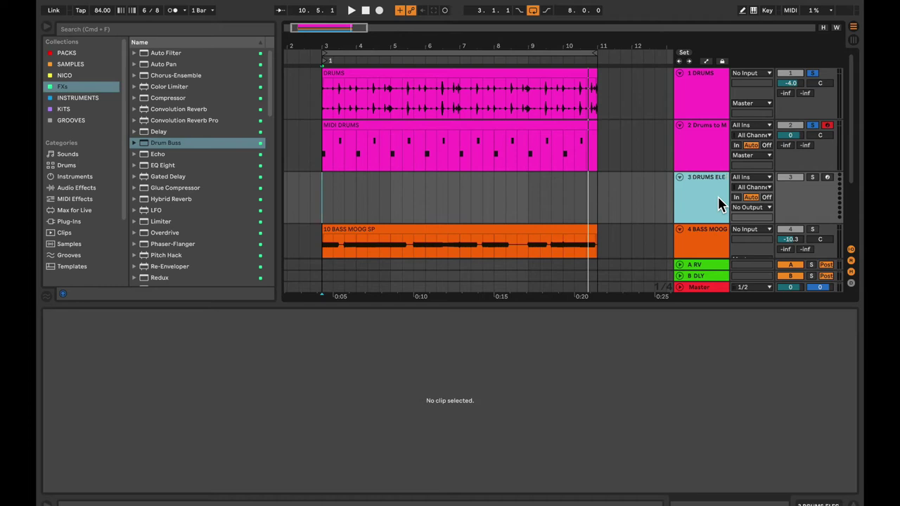
mouse_move(703, 201)
left_mouse_down()
mouse_move(705, 136)
mouse_move(709, 225)
mouse_move(696, 199)
left_mouse_up()
left_click(693, 202)
Solo the DRUMS ELEC track in place of the Drums to MIDI track and move the MIDI DRUMS clip onto it.
left_click(812, 176)
left_click(813, 125)
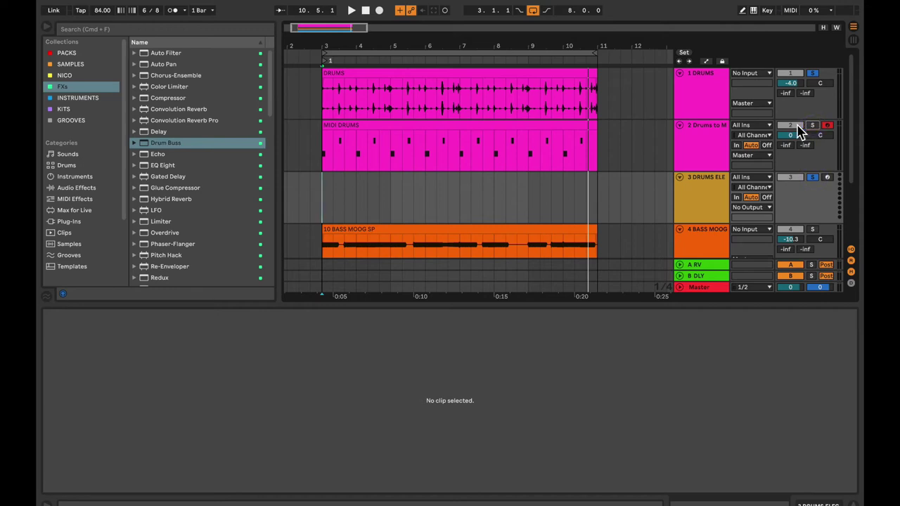
left_click(382, 124)
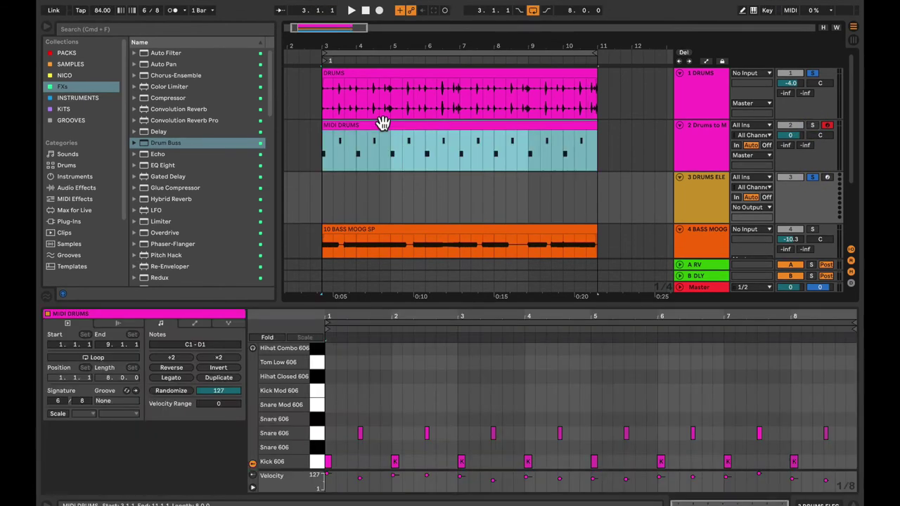
left_click_drag(383, 124, 389, 189)
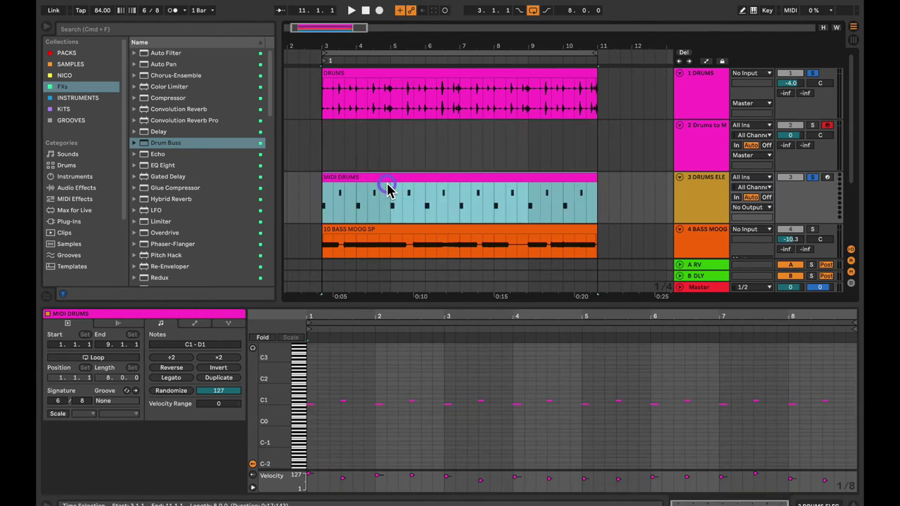
Delete the emptied Drums to MIDI track and colour the DRUMS ELEC track magenta like the DRUMS track.
left_click(679, 151)
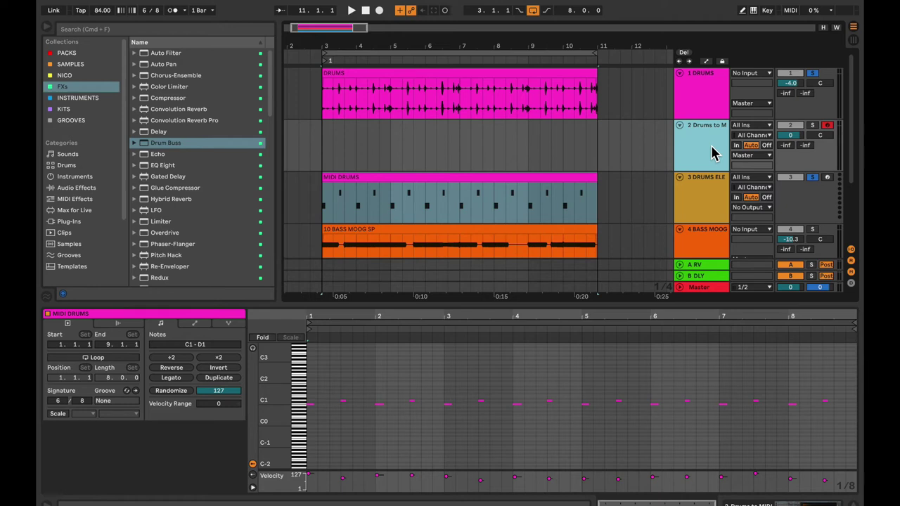
key("Delete")
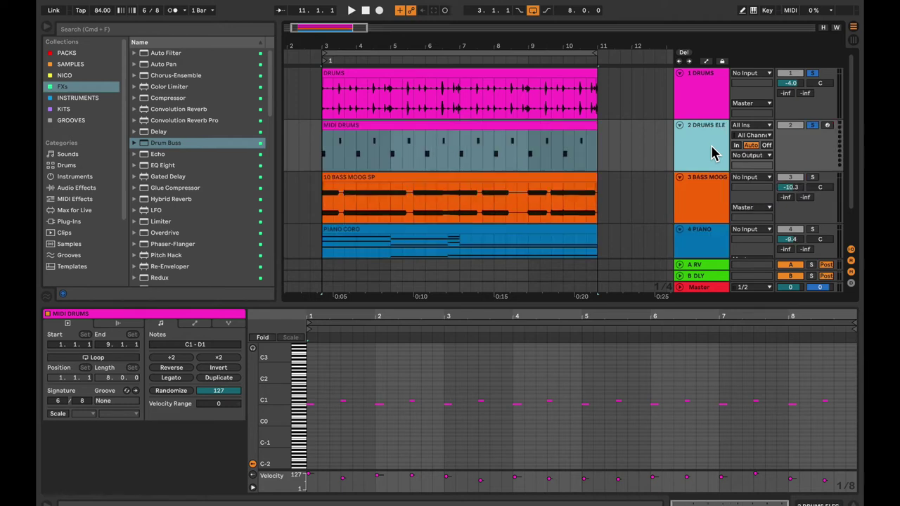
right_click(714, 155)
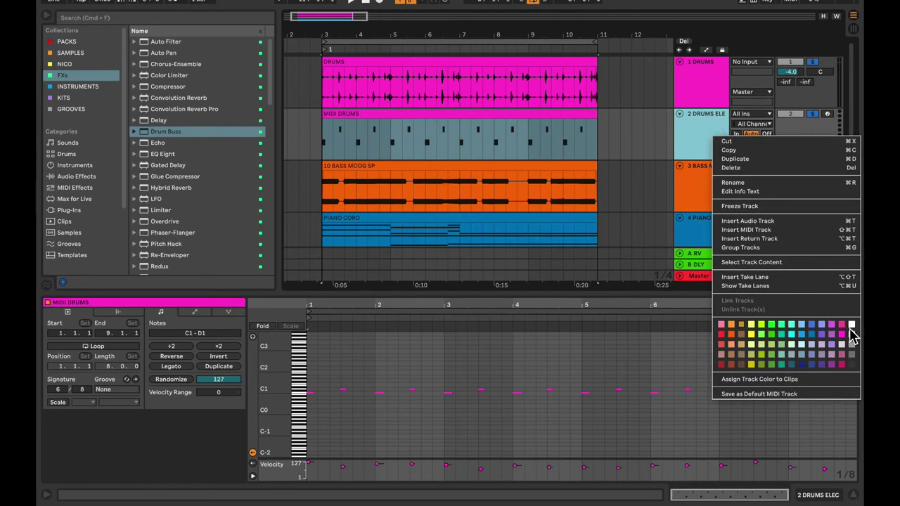
left_click(842, 343)
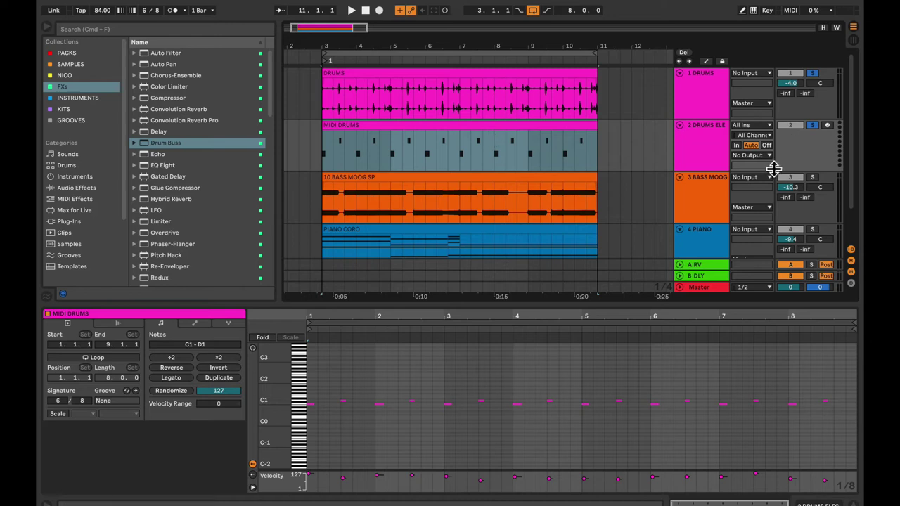
Unsolo the DRUMS audio track and locate Allee Gate Kit from the KITS collection inside its Chop and Swing pack.
left_click(808, 73)
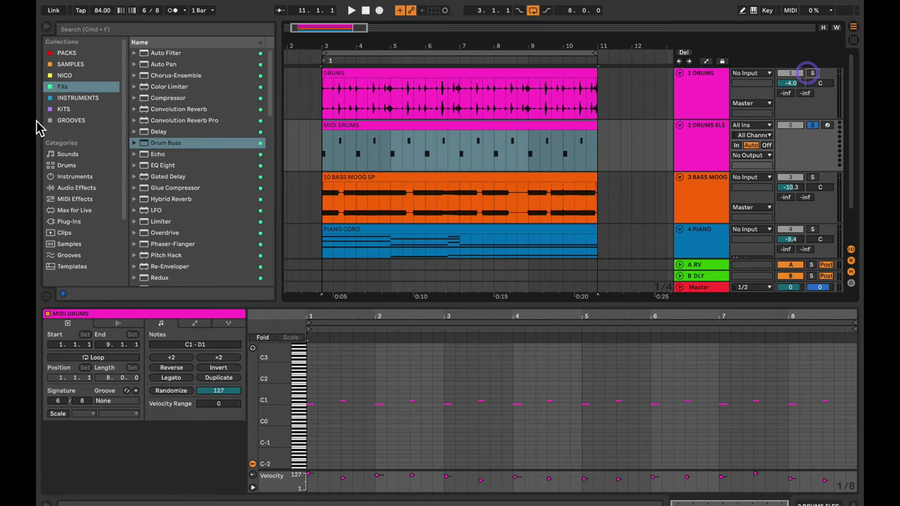
left_click(86, 110)
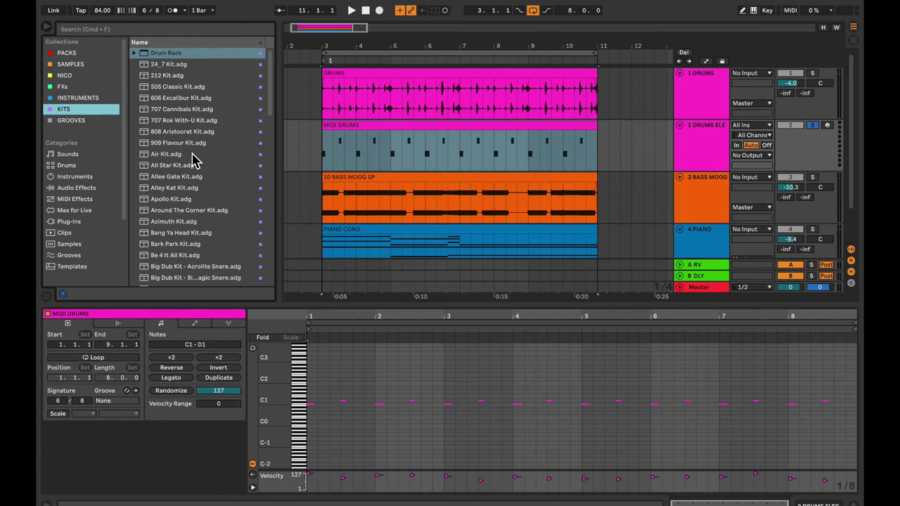
scroll(195, 160, "down", 2)
scroll(196, 160, "down", 12)
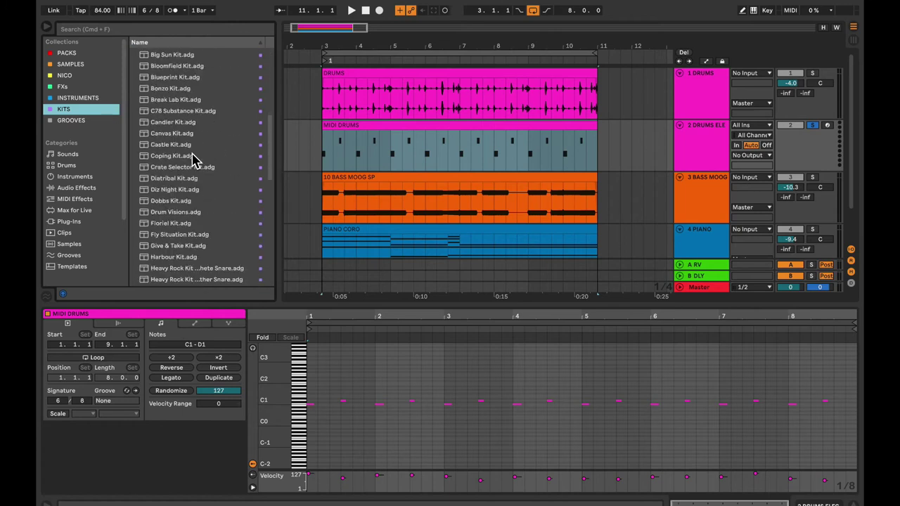
scroll(196, 160, "down", 3)
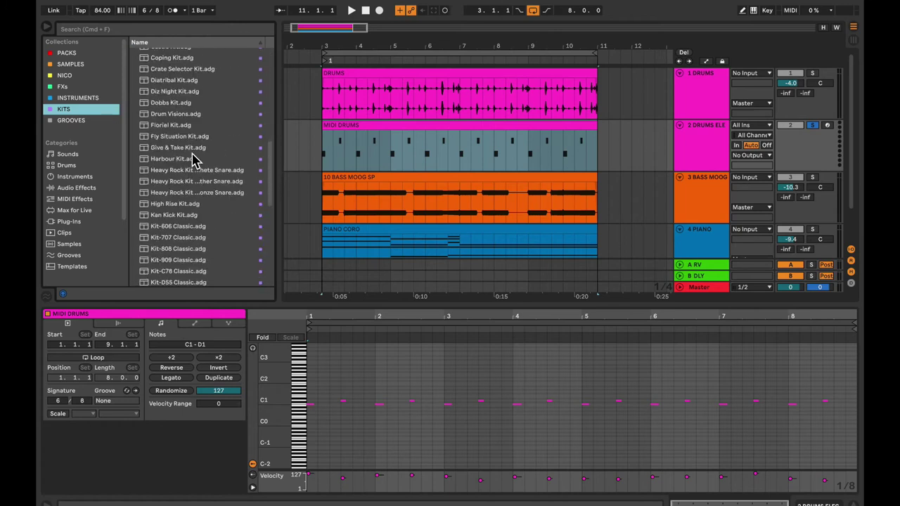
scroll(196, 160, "up", 15)
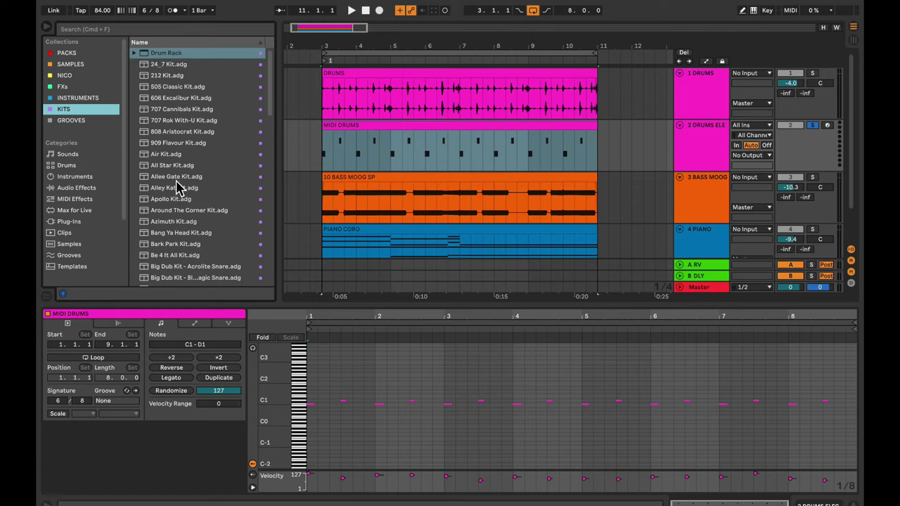
left_click(173, 177)
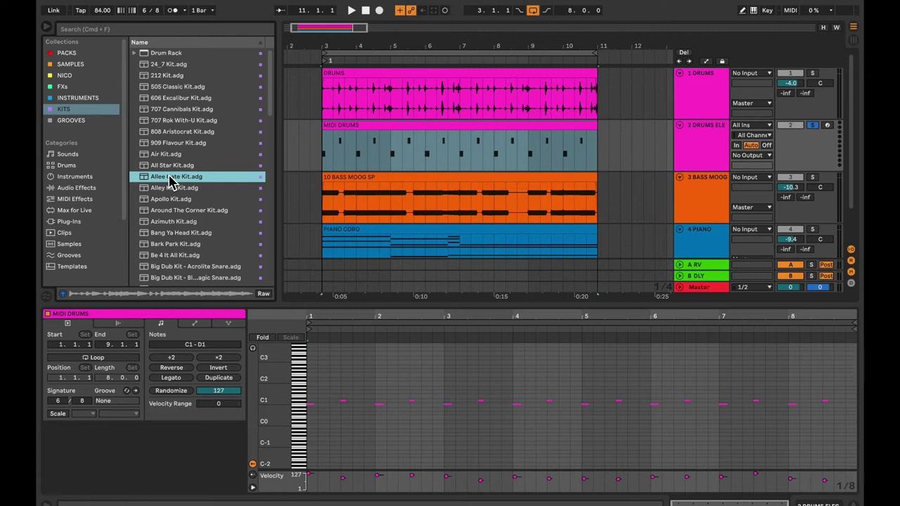
right_click(170, 182)
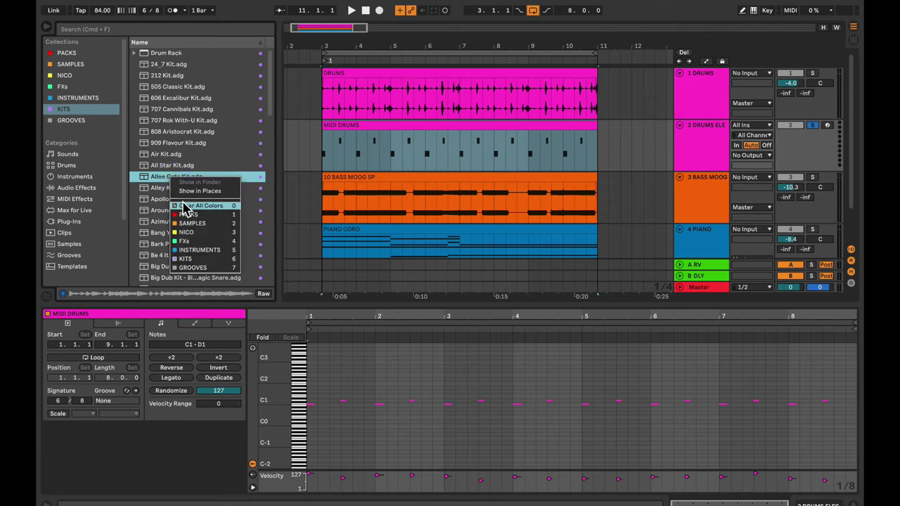
left_click(190, 191)
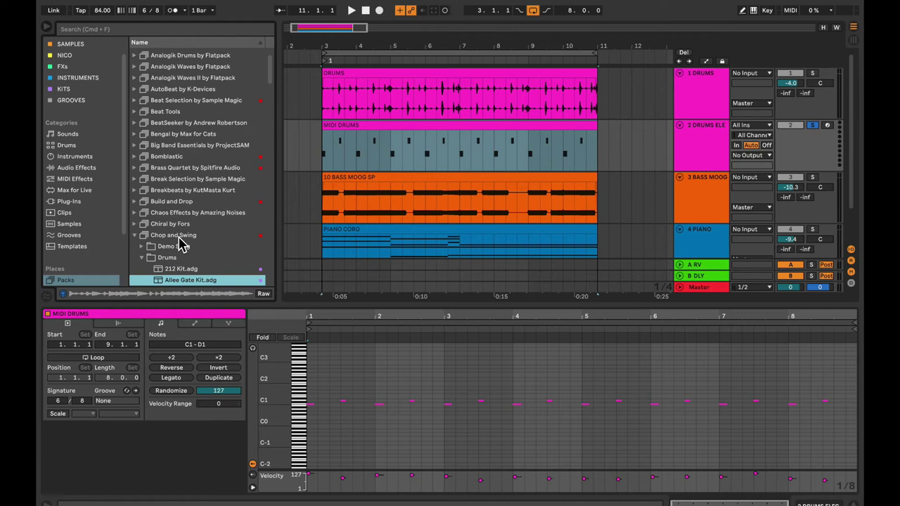
scroll(180, 242, "down", 6)
scroll(179, 242, "up", 3)
scroll(179, 243, "up", 2)
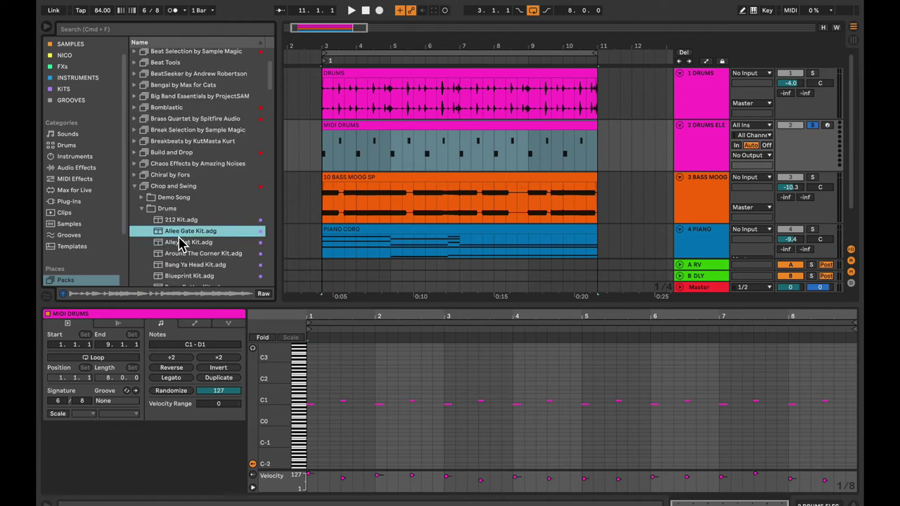
scroll(181, 242, "down", 2)
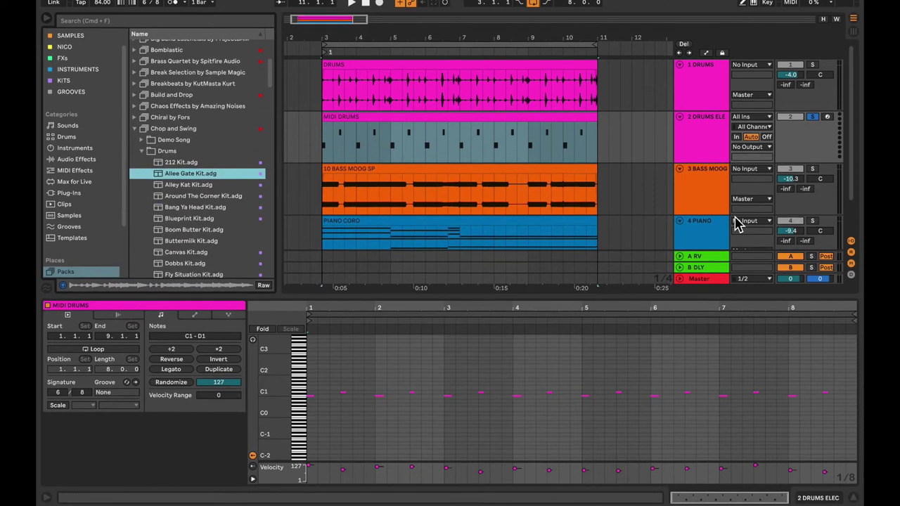
Show the DRUMS ELEC track's empty device chain and load Allee Gate Kit onto the track.
left_click(691, 159)
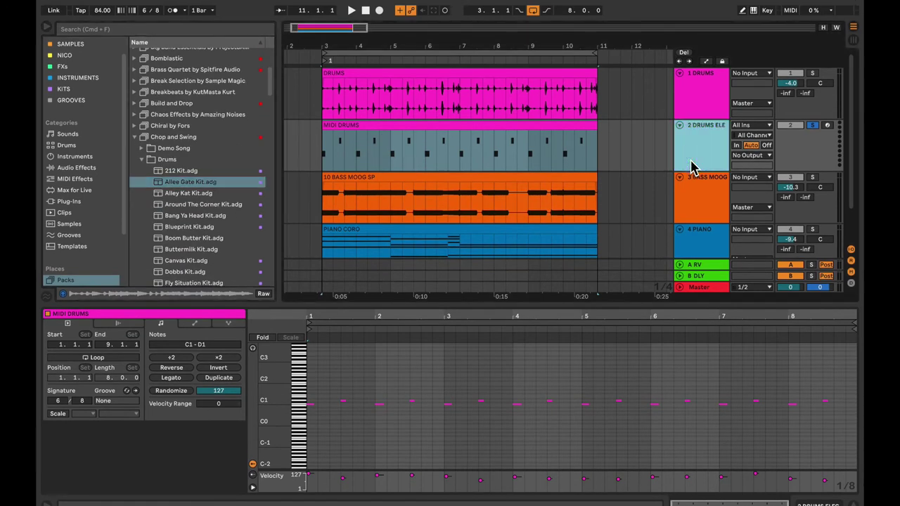
left_click(691, 168)
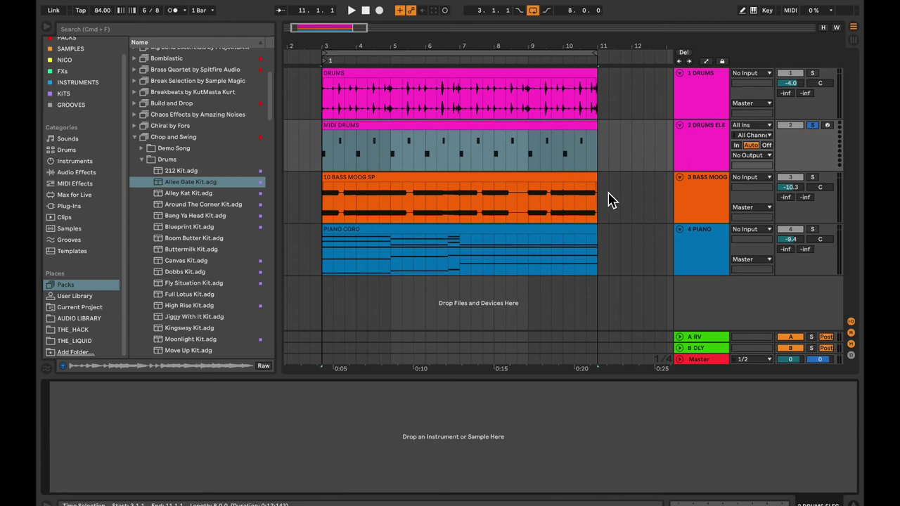
left_click(697, 157)
left_click_drag(172, 185, 390, 160)
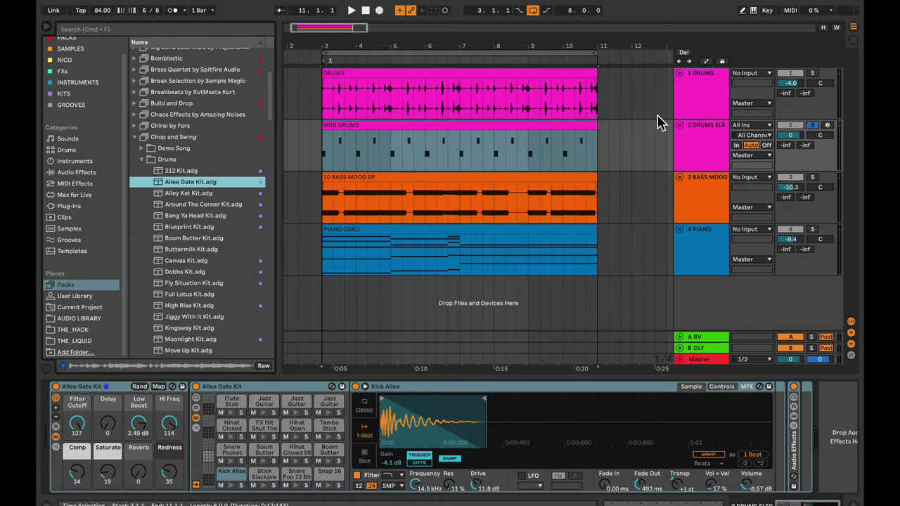
Open the MIDI DRUMS clip's notes, turn on note preview and audition the Kick Allee, Snare Pop 12 Bit and upper Boom Butter sounds.
double_click(558, 125)
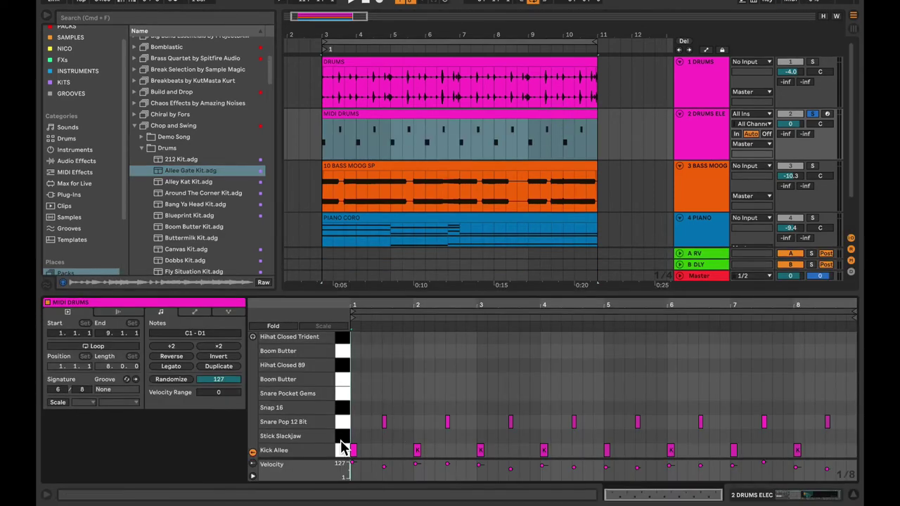
left_click(252, 337)
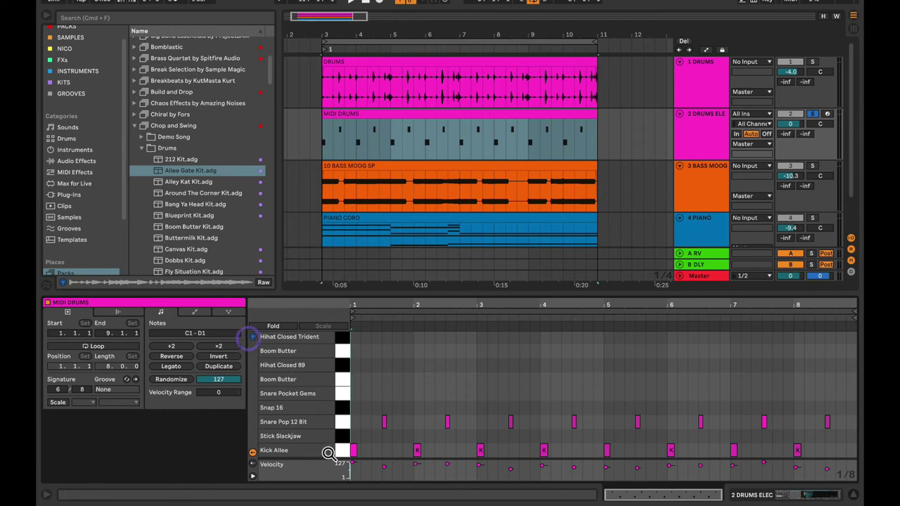
left_click(343, 452)
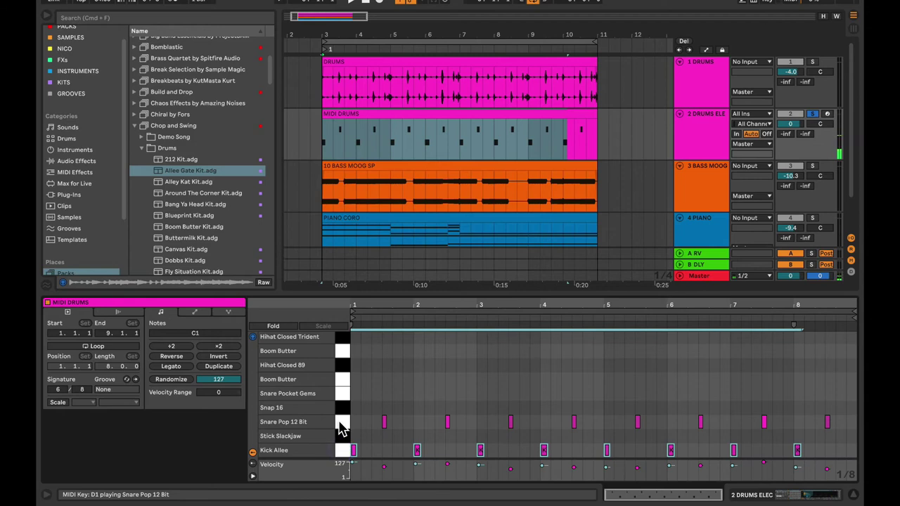
left_click(341, 426)
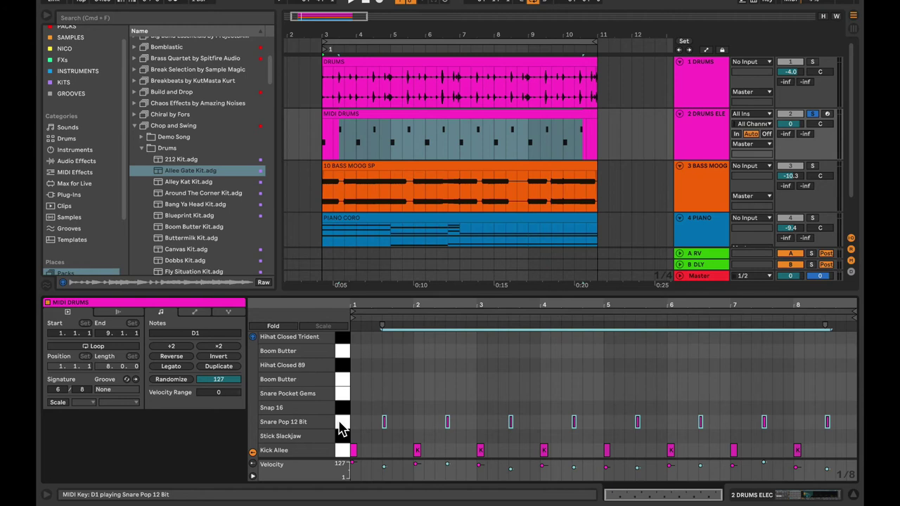
left_click(340, 352)
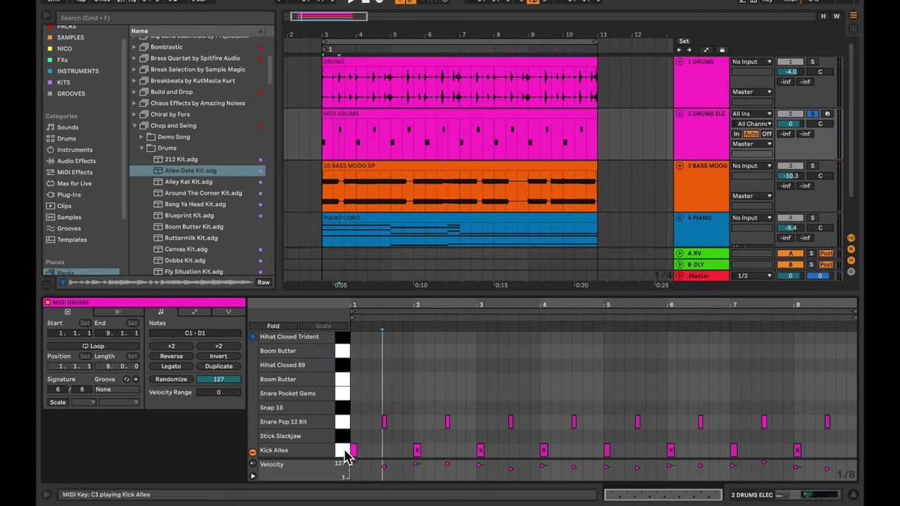
Copy all Kick Allee notes to the upper Boom Butter row (G1) and play the layered pattern.
left_click(342, 452)
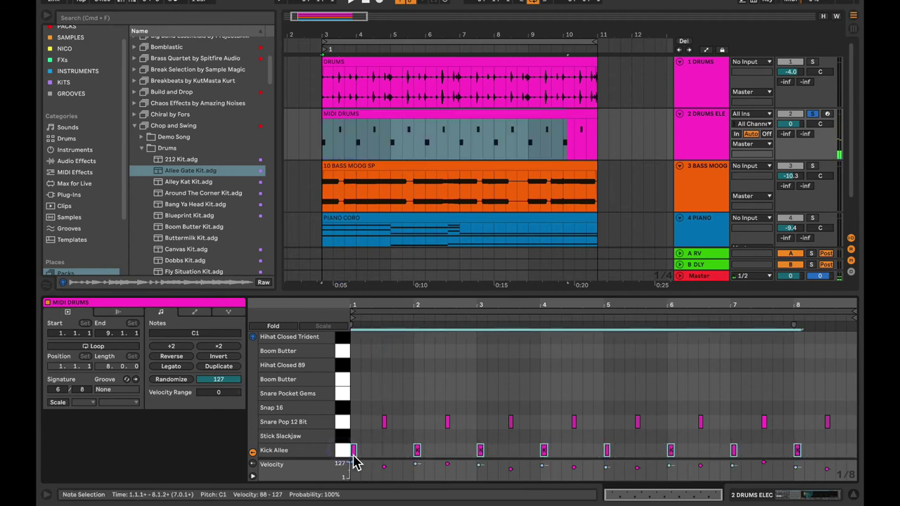
left_click_drag(354, 457, 354, 408)
left_click_drag(355, 388, 355, 352)
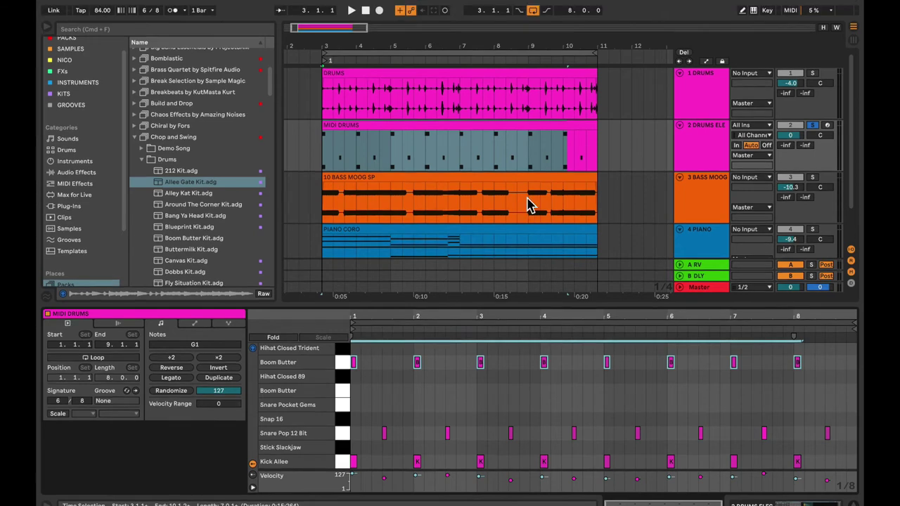
left_click(532, 109)
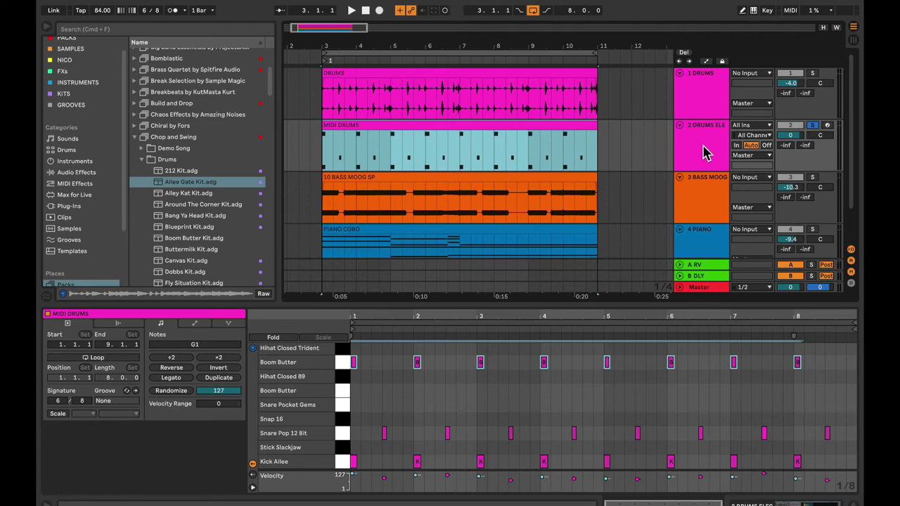
key("space")
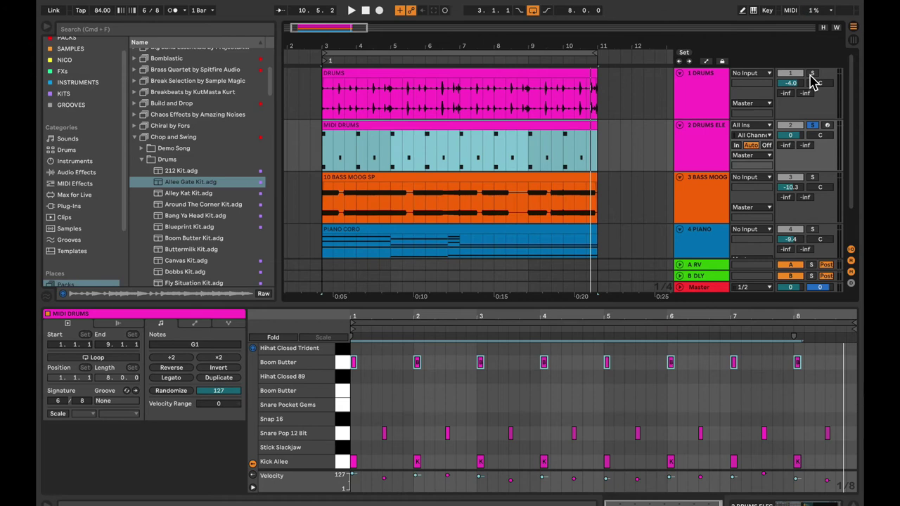
Solo the DRUMS track alongside DRUMS ELEC, mute Snare Pop 12 Bit and the upper Boom Butter in Allee Gate Kit, and audition Kick Allee.
left_click(810, 75, "super")
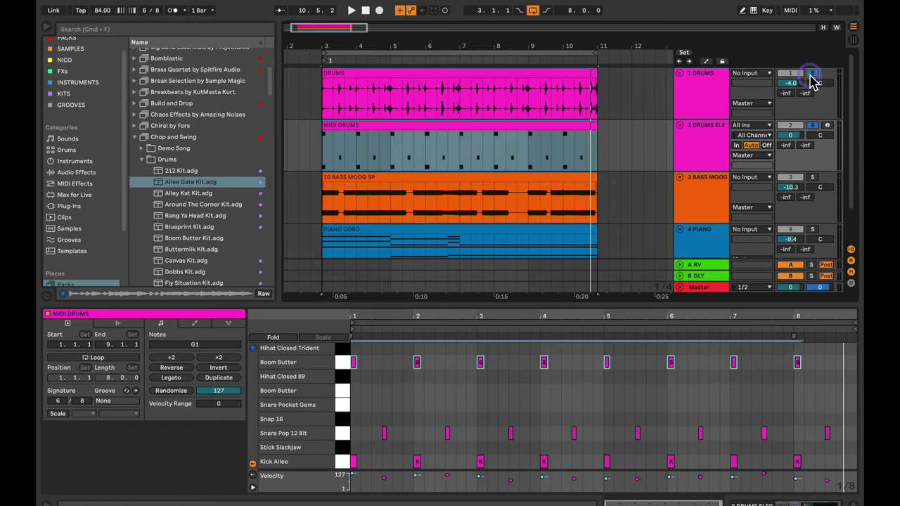
key("shift+Tab")
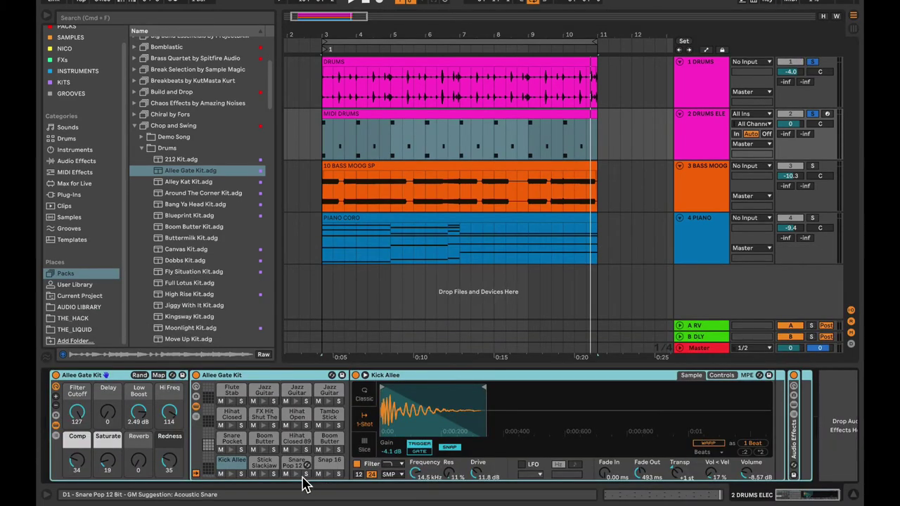
left_click(287, 474)
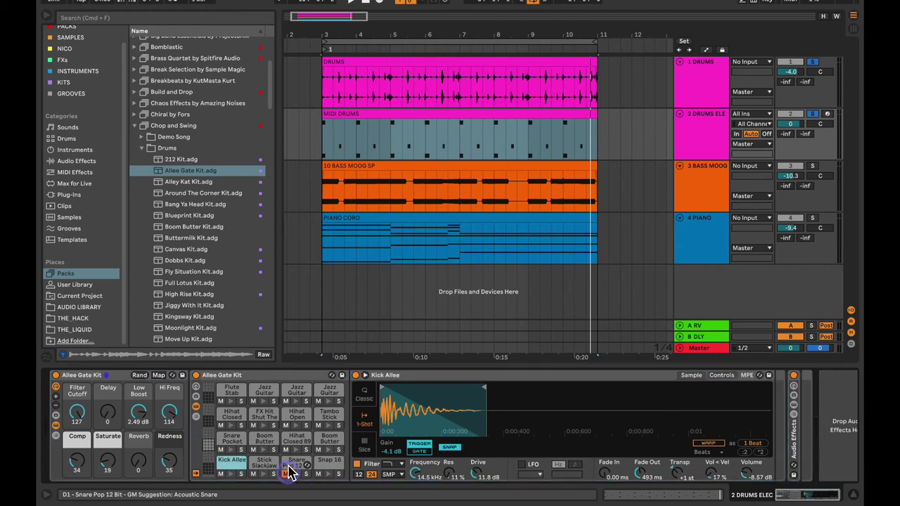
left_click(318, 450)
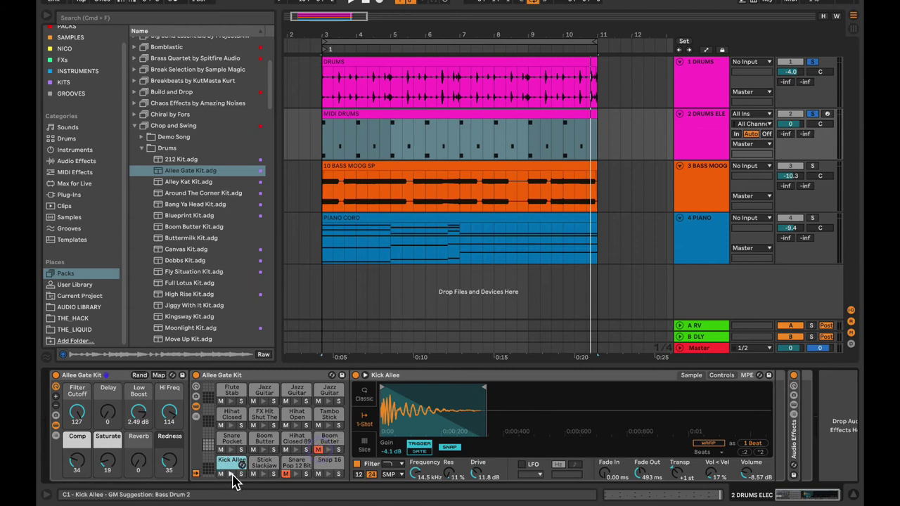
left_click(233, 476)
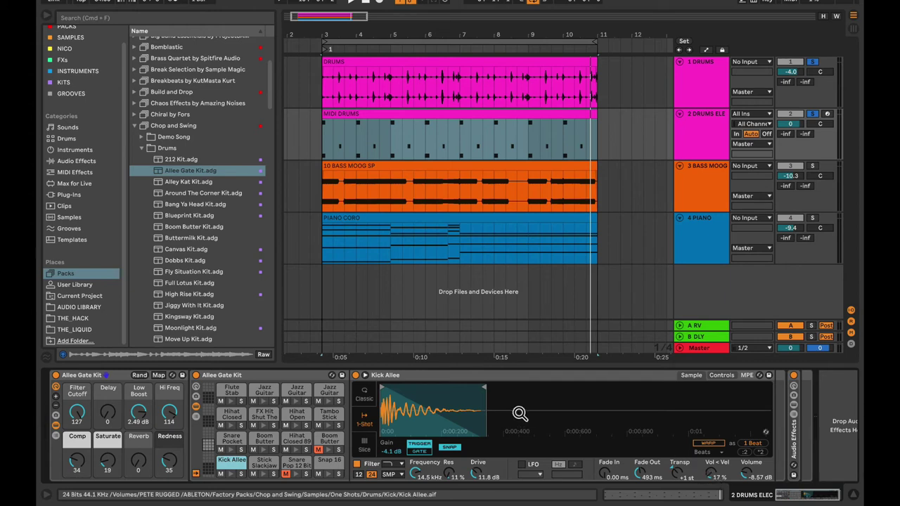
Listen to the kick against the loop, unsolo the DRUMS audio track and set Kick Allee's Vol < Vel amount to 0%.
key("space")
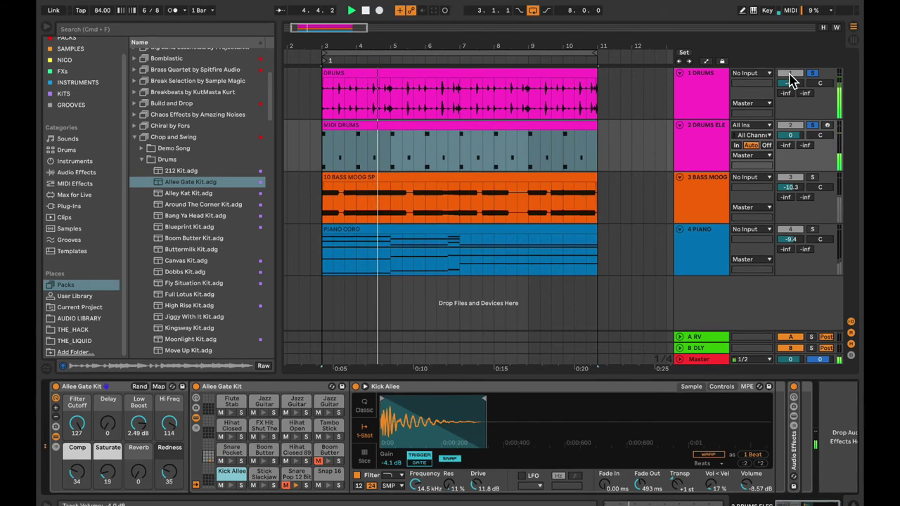
key("space")
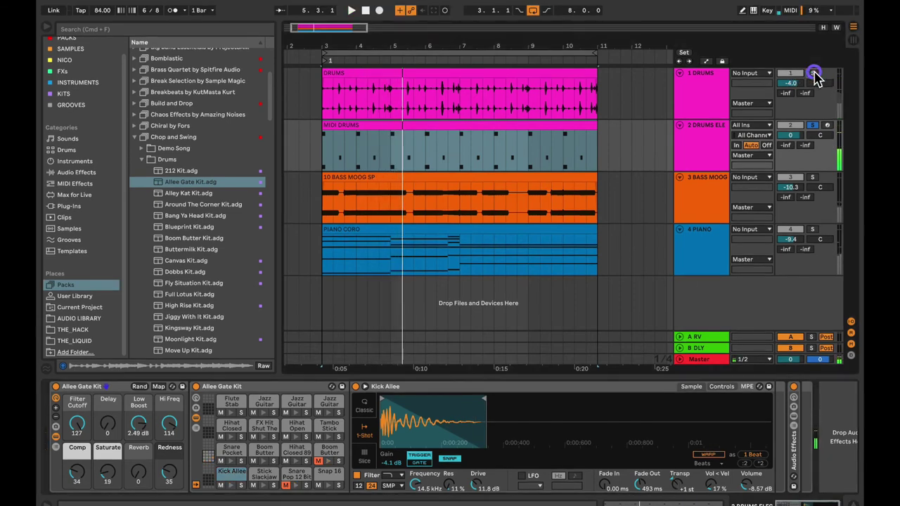
left_click(713, 478)
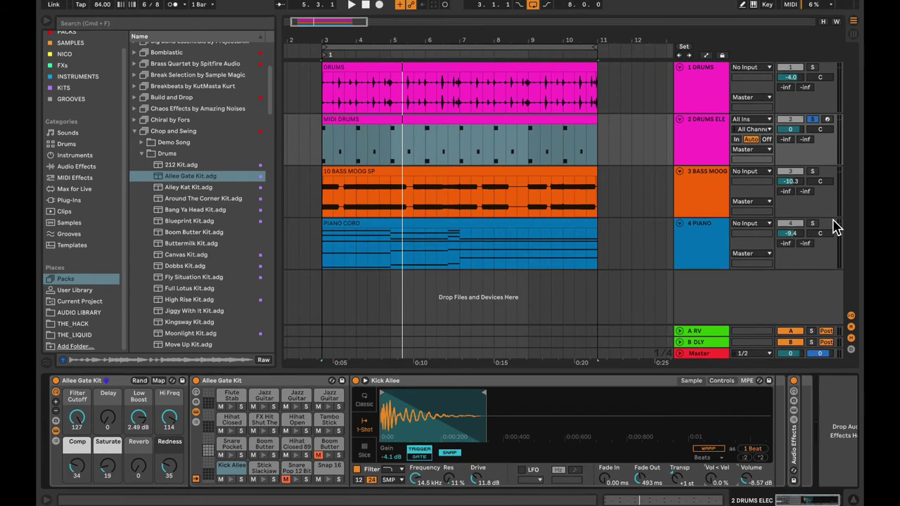
left_click(833, 220)
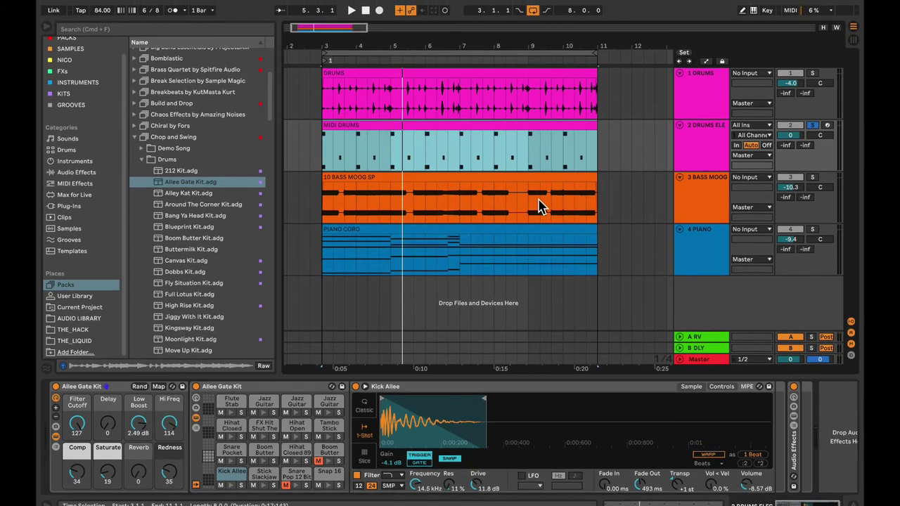
double_click(502, 127)
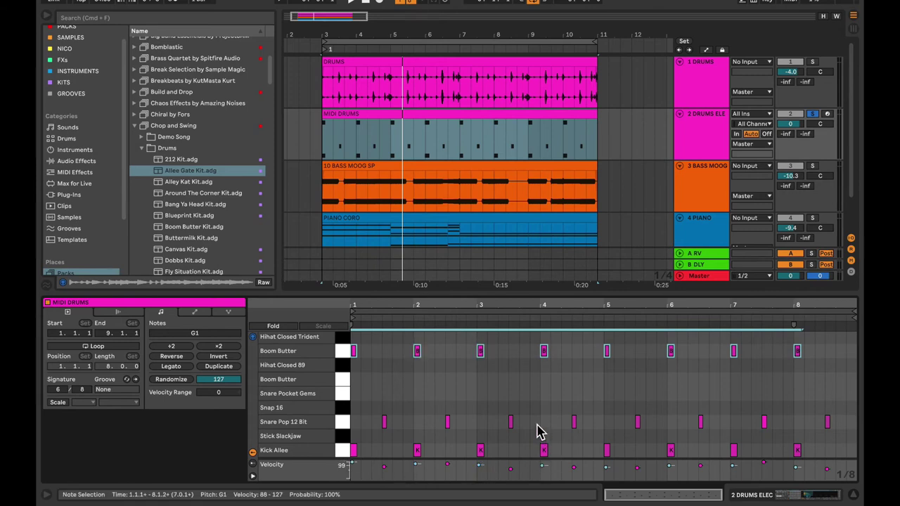
key("shift+Tab")
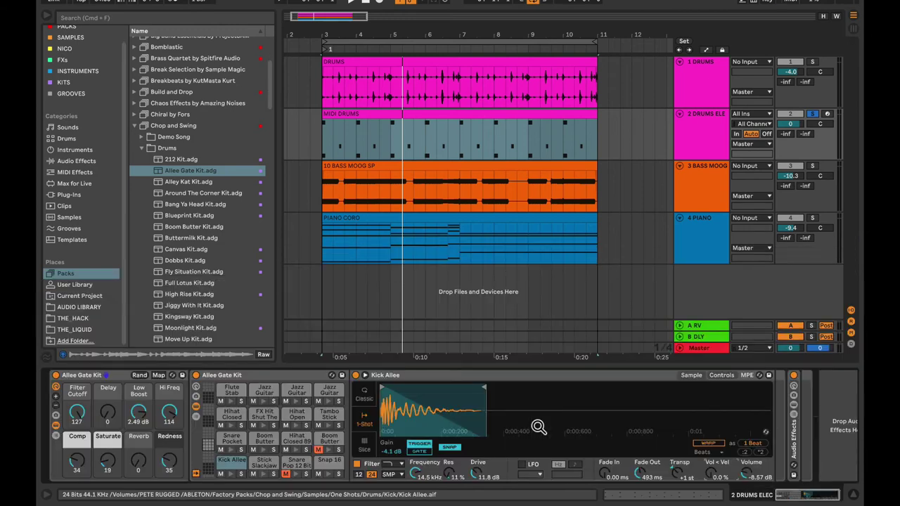
Set Kick Allee's filter circuit to MS2, drive to 8.44 dB and frequency to 10.0 kHz, comparing it with the filter bypassed.
key("space")
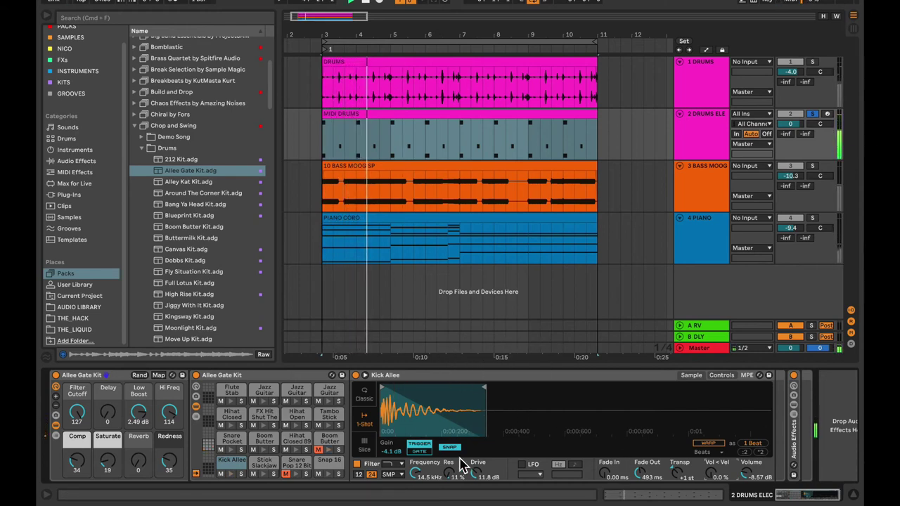
key("space")
left_click(414, 473)
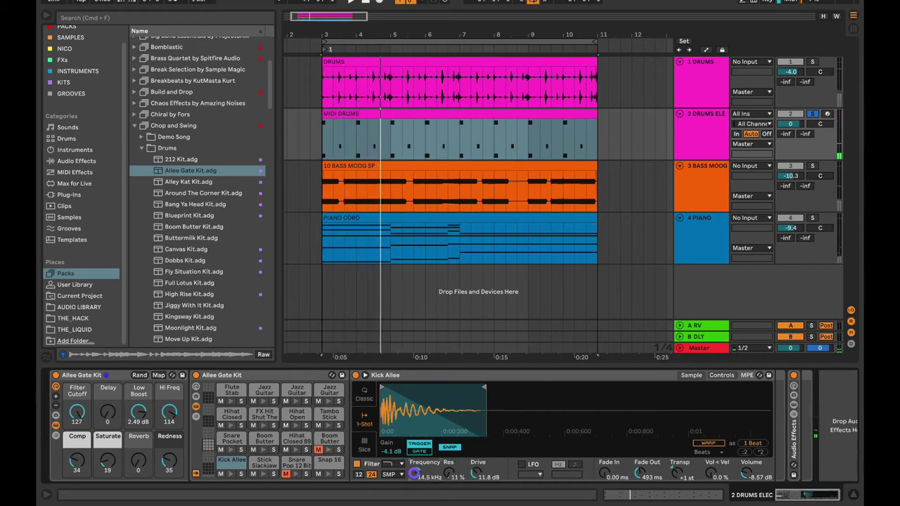
left_click(392, 474)
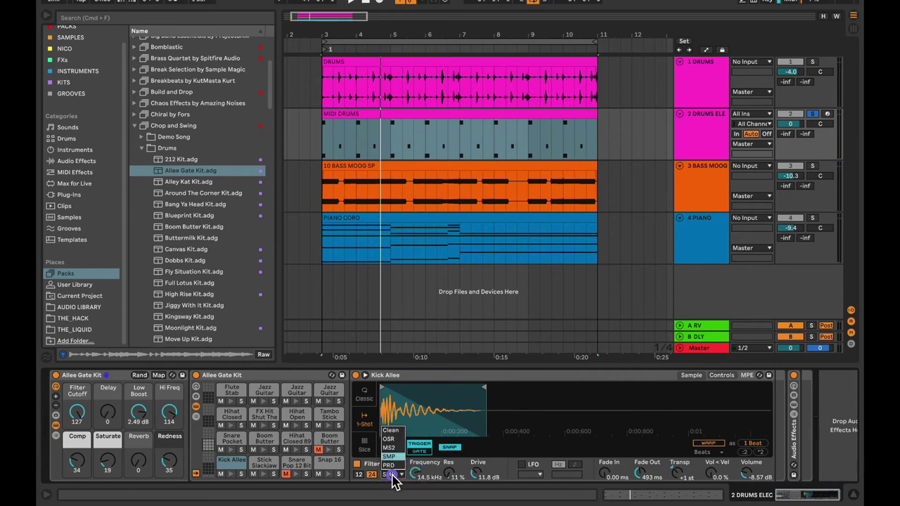
left_click(387, 447)
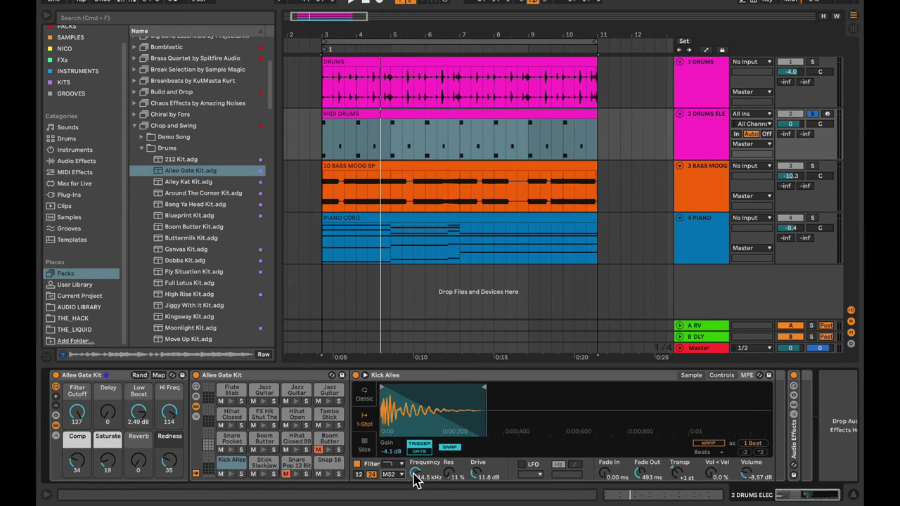
left_click_drag(480, 477, 480, 474)
key("space")
mouse_move(418, 469)
left_mouse_down()
mouse_move(419, 477)
mouse_move(417, 465)
left_mouse_up()
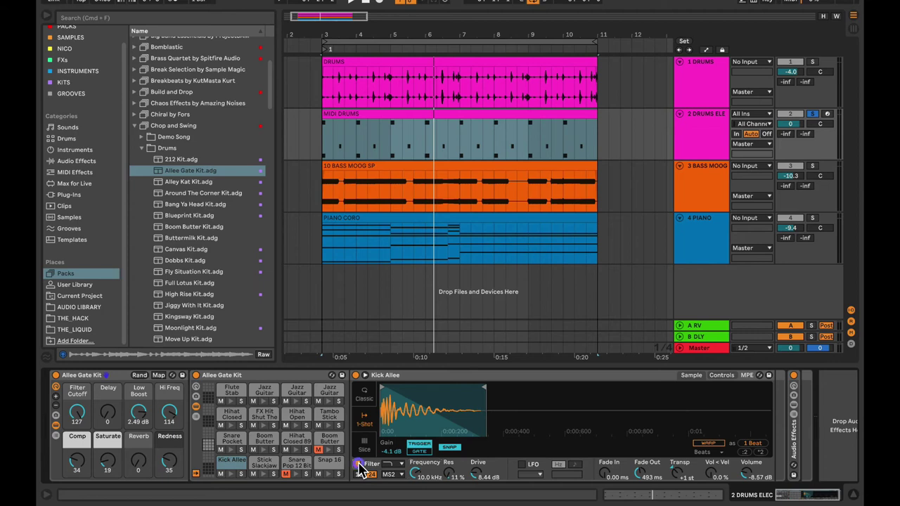
key("space")
left_click(357, 464)
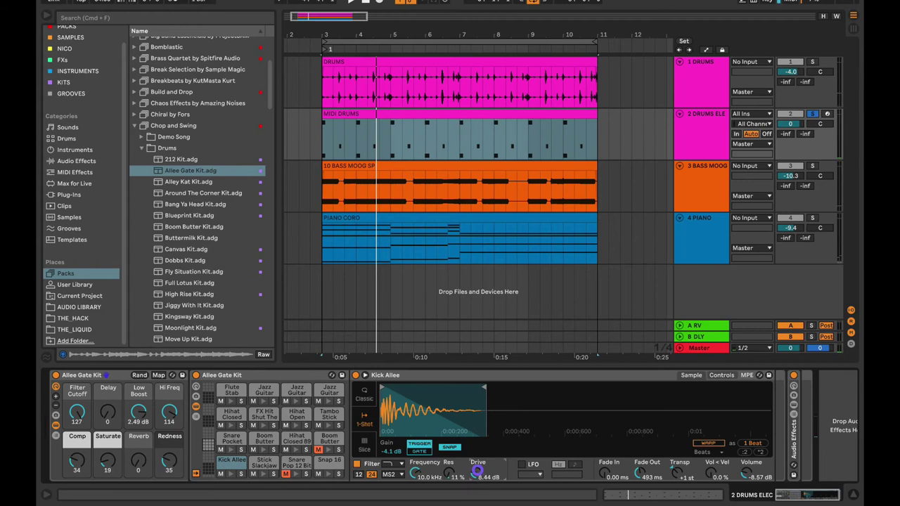
Reduce Kick Allee's drive to 7.81 dB and tune it against the re-soloed DRUMS track, finishing at a transposition of -3 st.
left_click_drag(477, 472, 478, 470)
left_click_drag(677, 471, 678, 474)
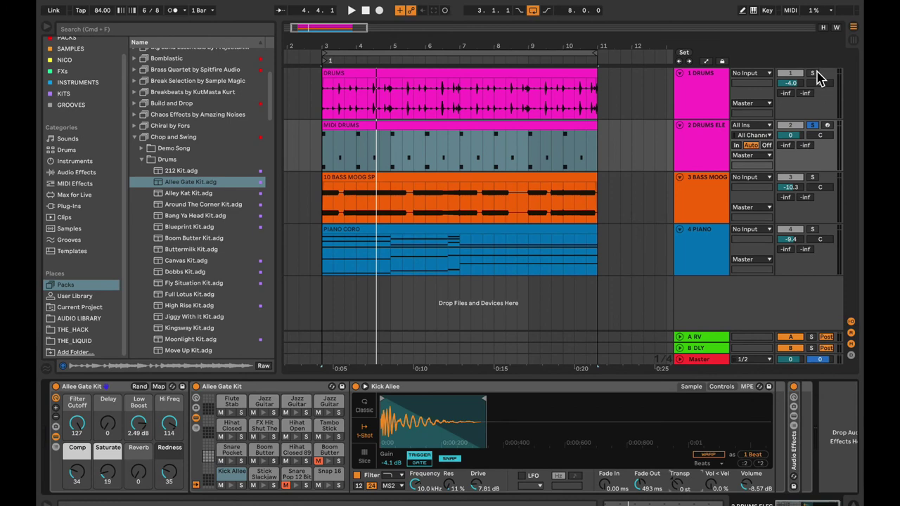
left_click(815, 61)
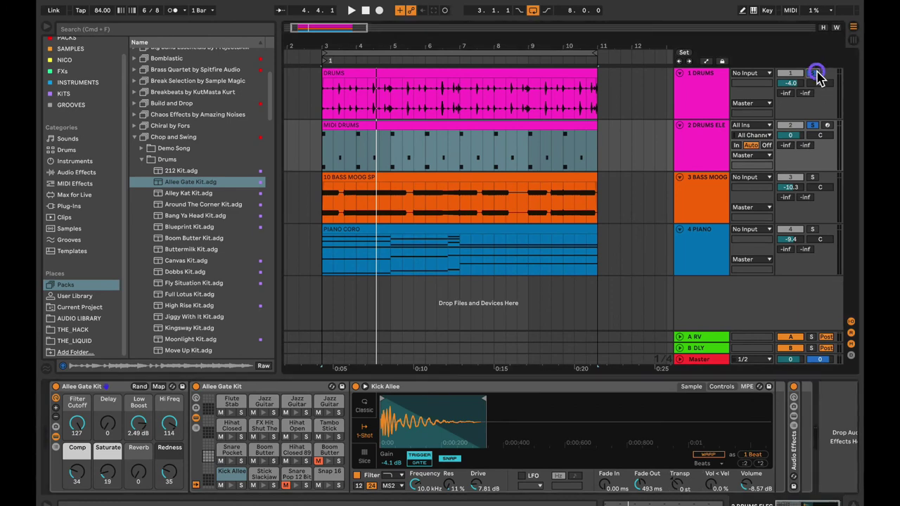
key("space")
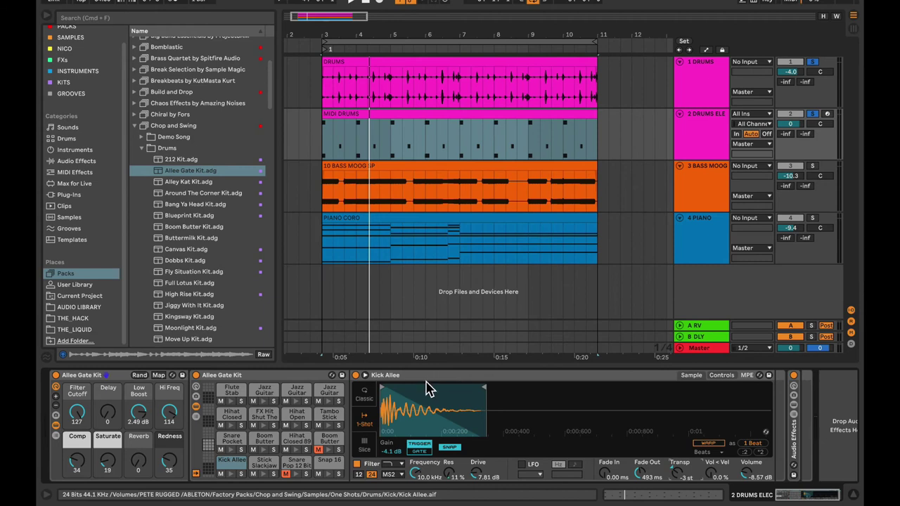
Unmute and audition the upper Boom Butter pad, open its Simpler controls and set its transposition to 0 st.
left_click(325, 439)
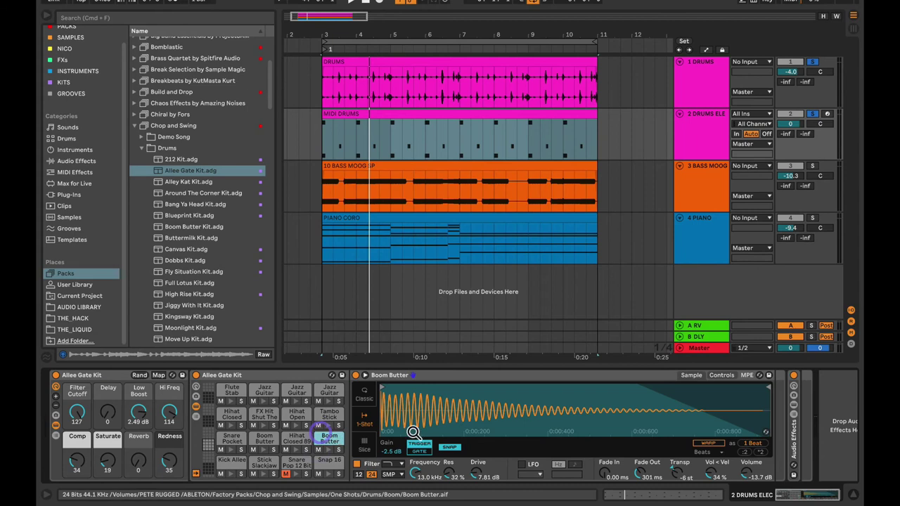
left_click(332, 453)
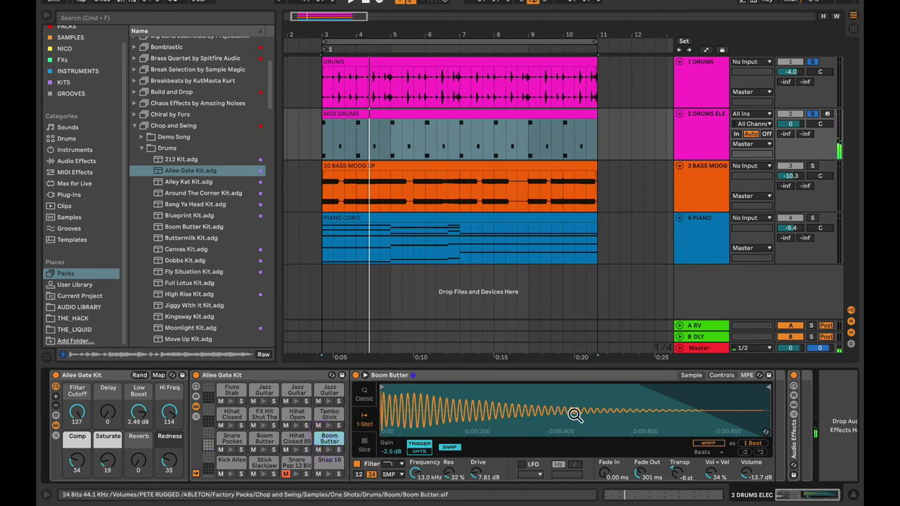
left_click(714, 378)
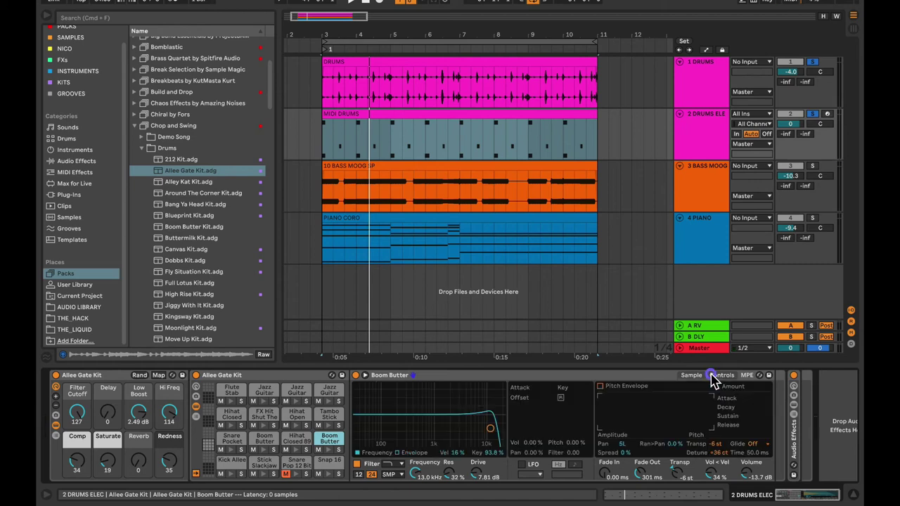
left_click(713, 445)
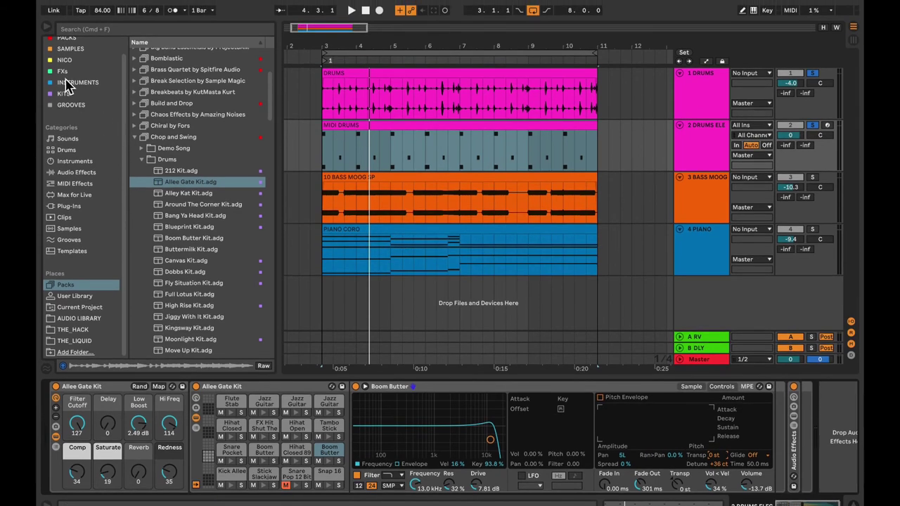
Add Tuner from the FXs collection after Allee Gate Kit and trigger Boom Butter repeatedly to read its pitch.
left_click(65, 71)
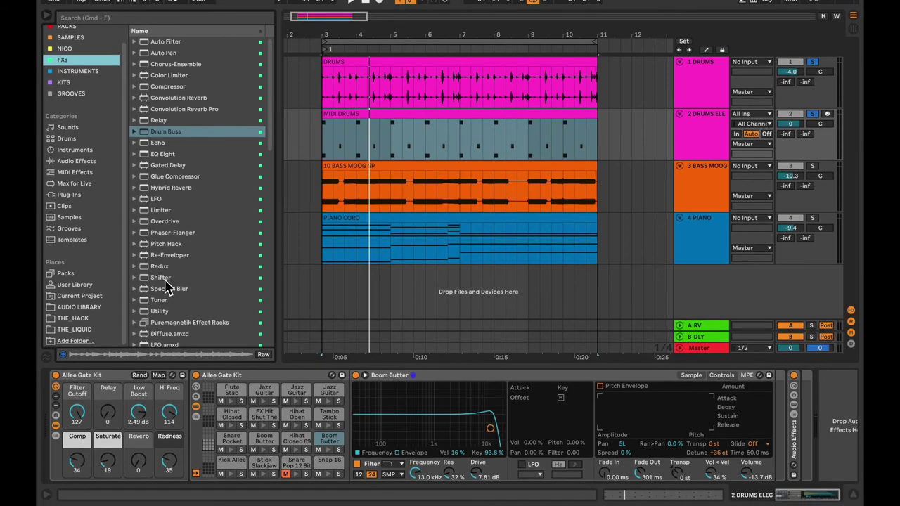
left_click_drag(159, 300, 775, 417)
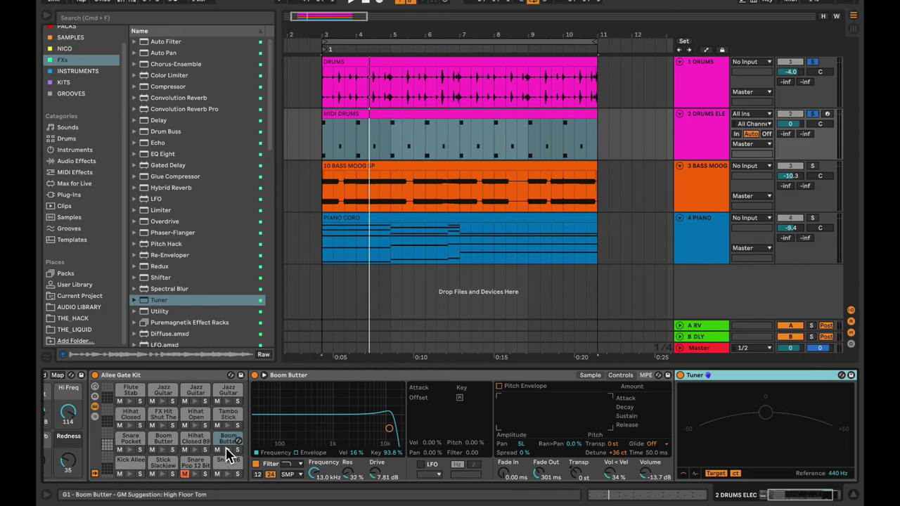
left_click(229, 453)
left_click(229, 454)
left_click(228, 453)
left_click(228, 453)
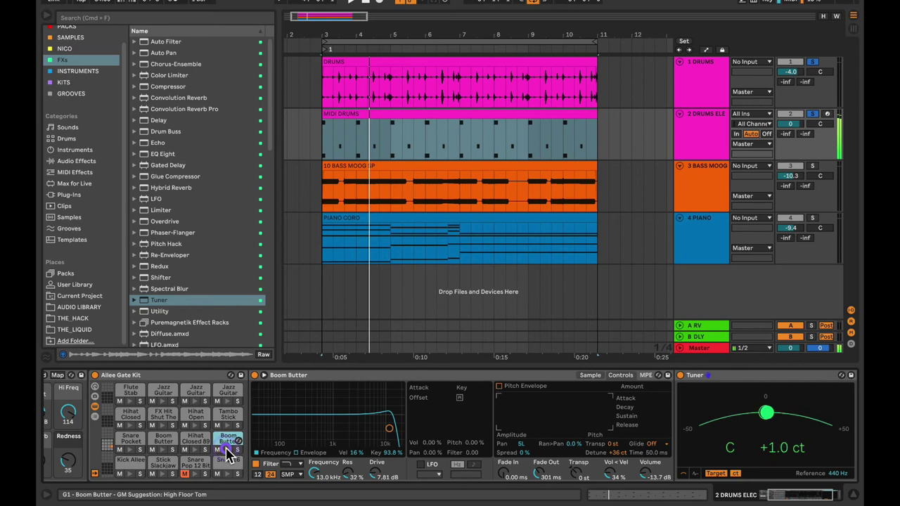
left_click(229, 454)
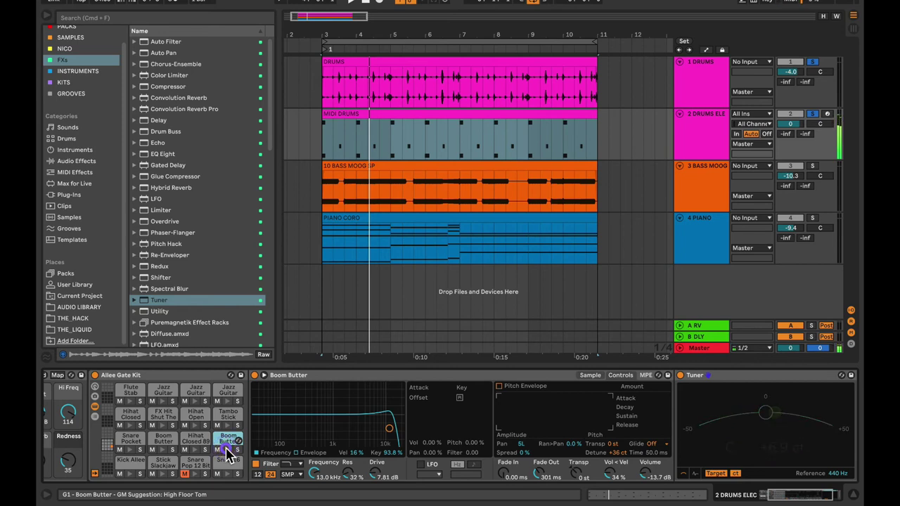
left_click(229, 453)
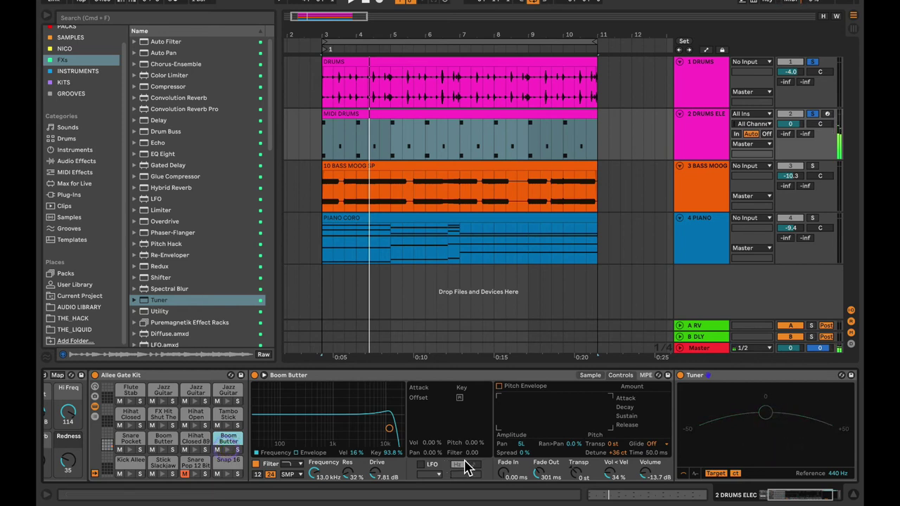
Lower Boom Butter's transposition to -1 st and finally to -13 st, checking the pitch in Tuner after each change.
left_click(611, 445)
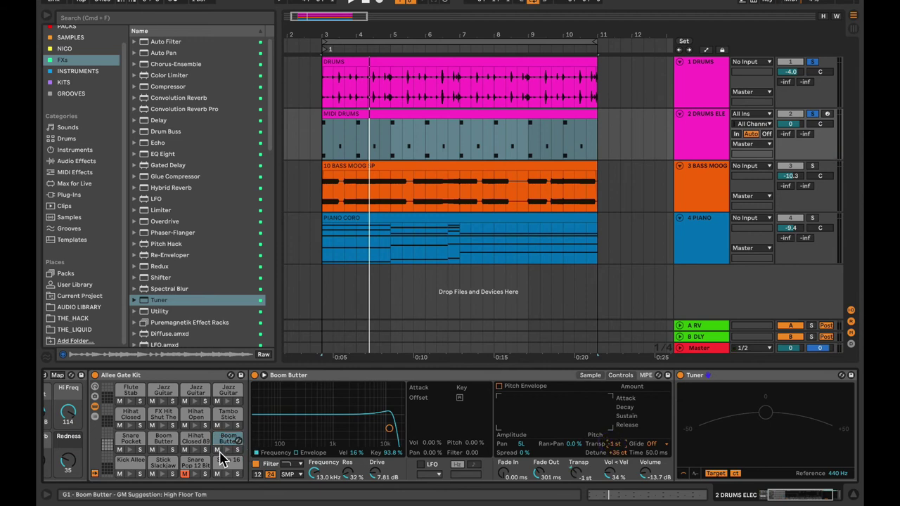
left_click(232, 453)
left_click(232, 453)
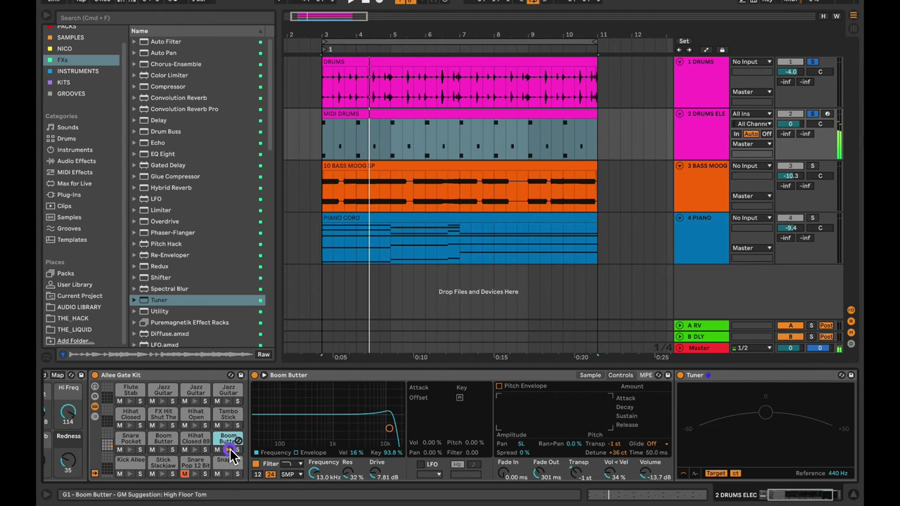
left_click(230, 452)
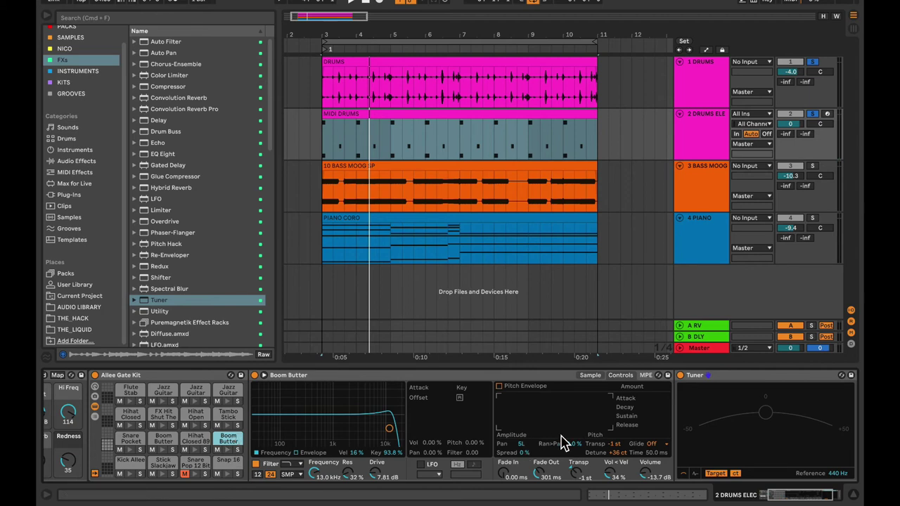
left_click(617, 445)
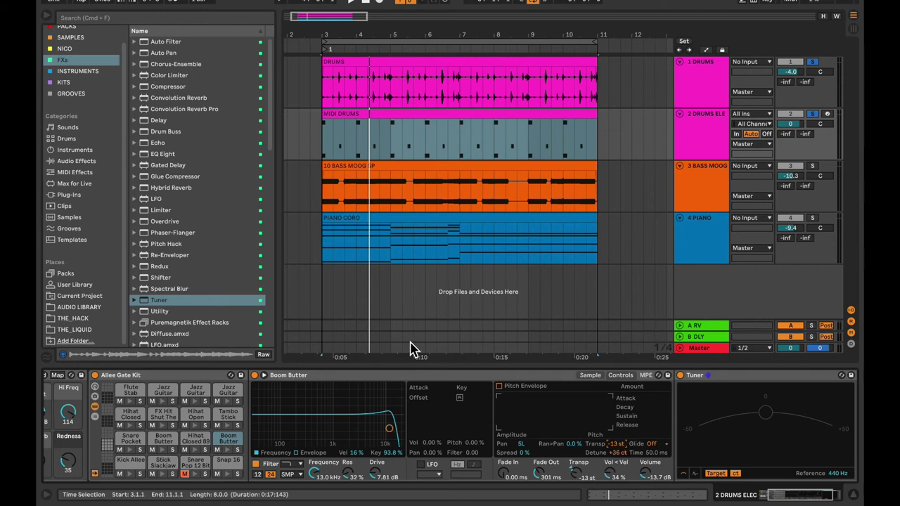
left_click(223, 450)
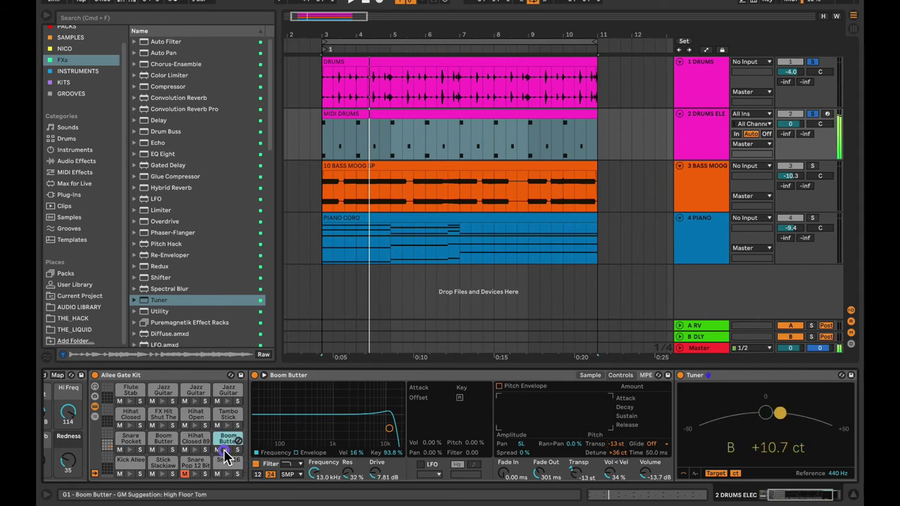
left_click(224, 451)
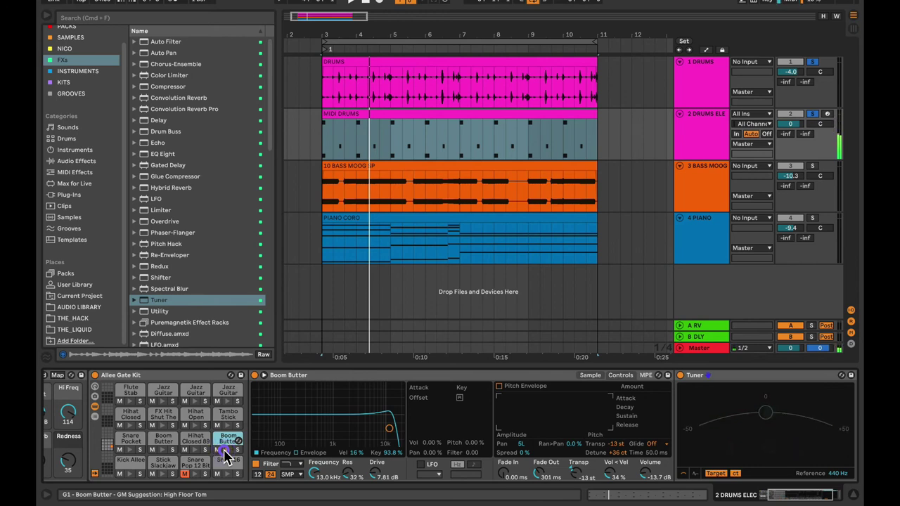
Set Boom Butter's filter to 3.00 kHz with 22 % resonance, triggering the pad before and after the change.
left_click(224, 449)
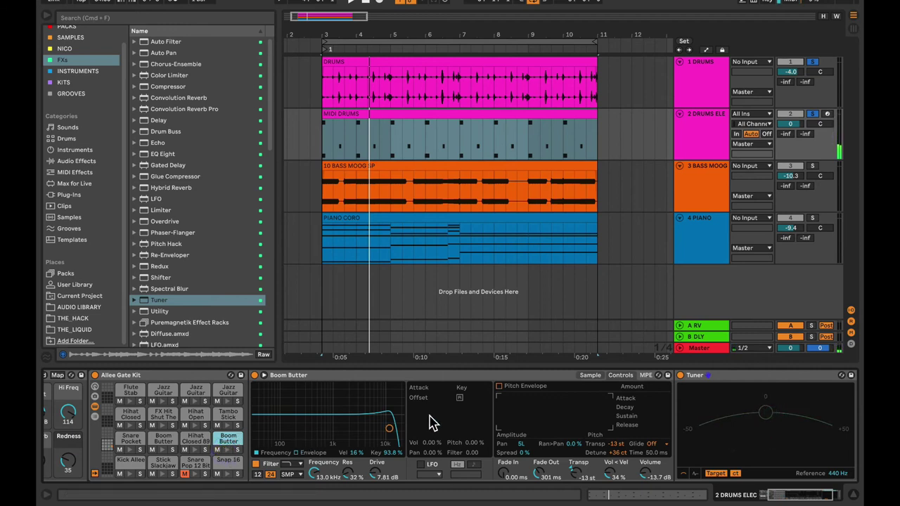
left_click_drag(391, 428, 355, 441)
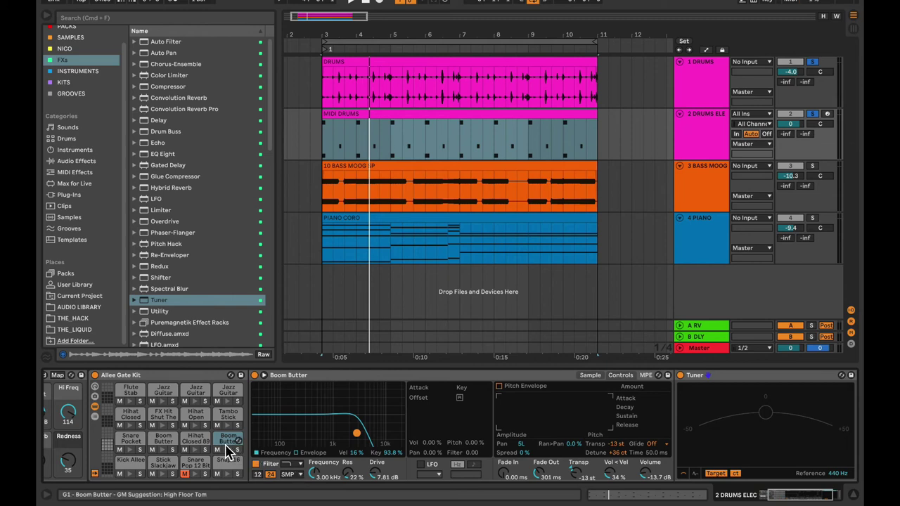
left_click(227, 453)
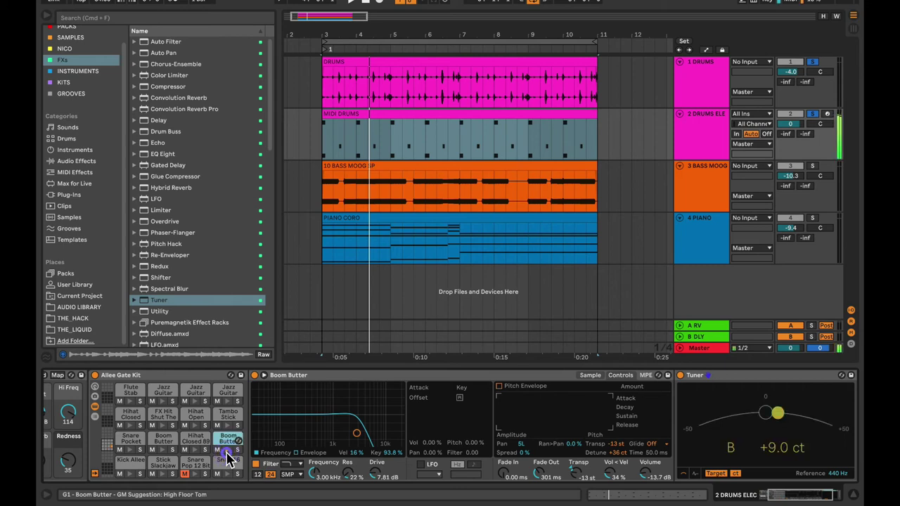
left_click(227, 455)
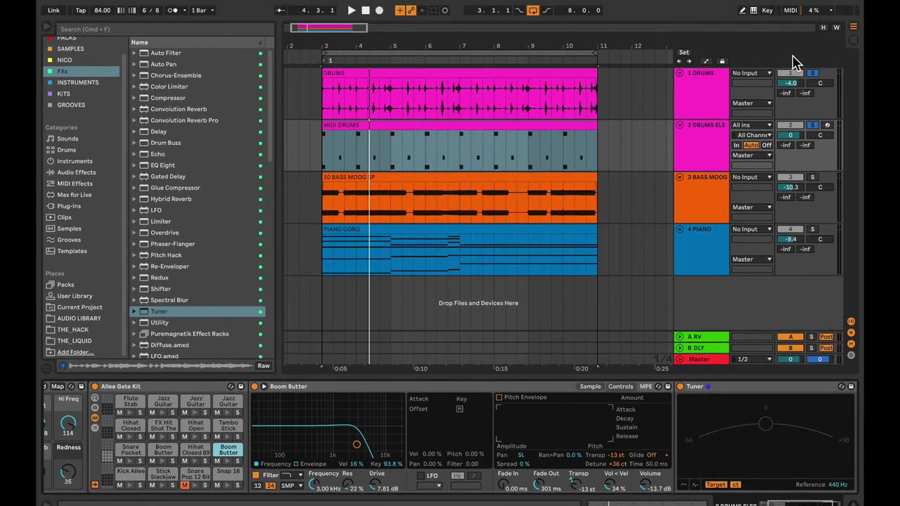
Set Boom Butter's Vol < Vel to 0 % and its volume to -14.6 dB, playing it without DRUMS and with DRUMS re-soloed.
left_click(813, 74)
key("space")
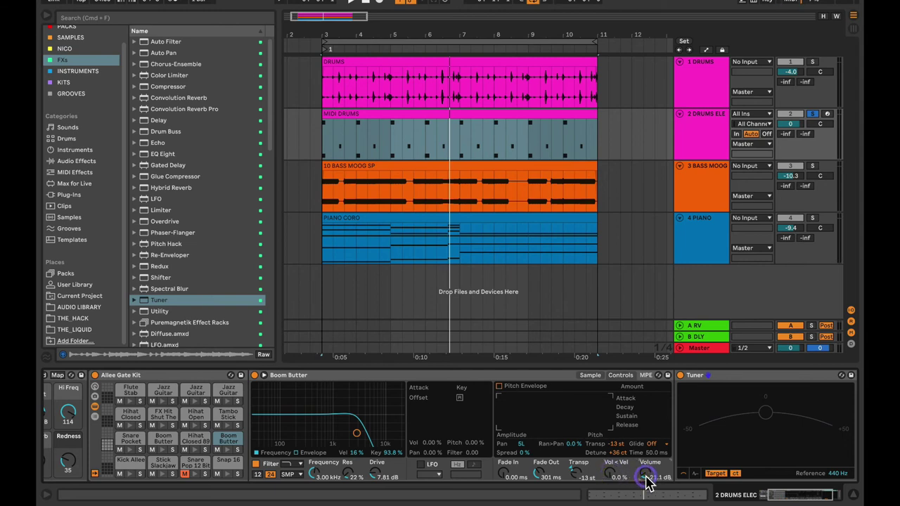
key("space")
left_click_drag(647, 480, 646, 468)
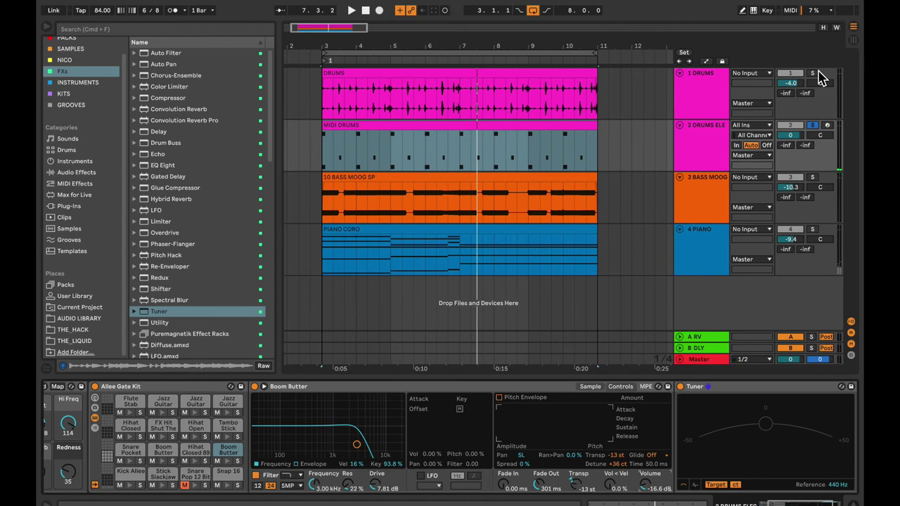
left_click(813, 73)
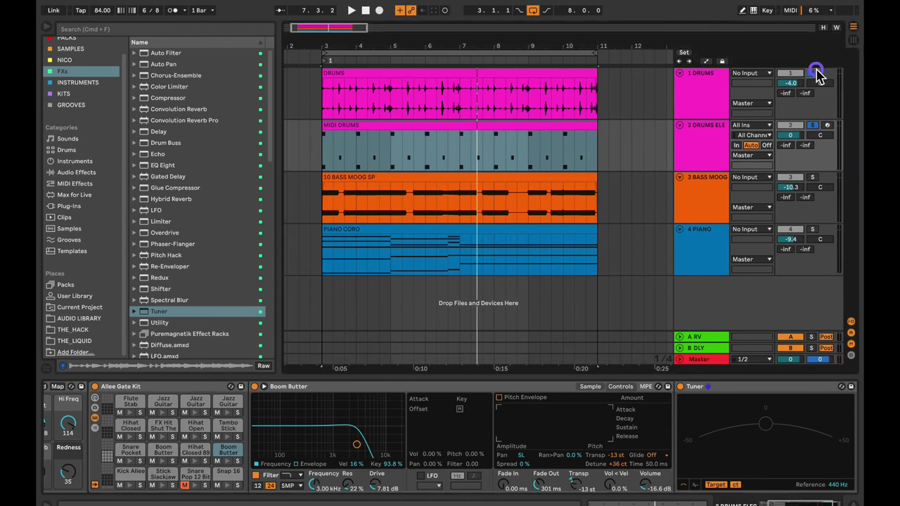
key("space")
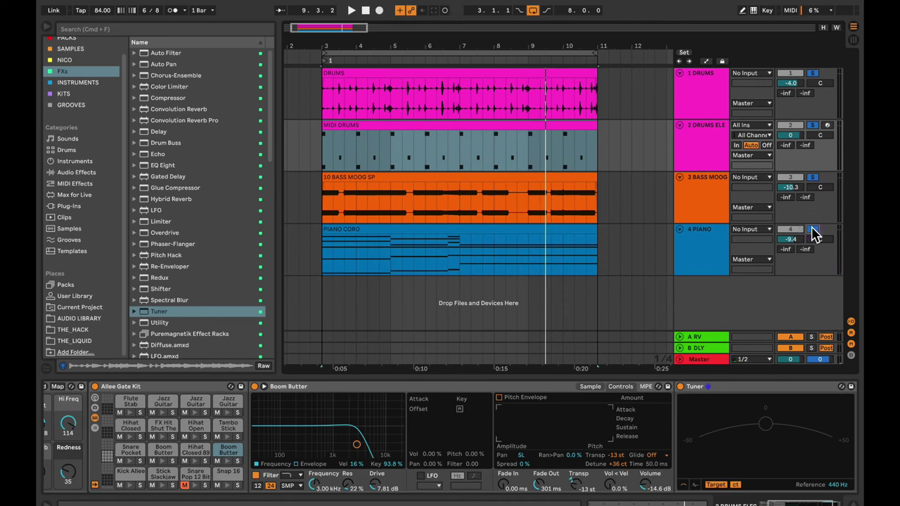
Play the loop with bass and piano soloed too, and raise the BASS MOOG track's volume to -5.7 dB.
key("space")
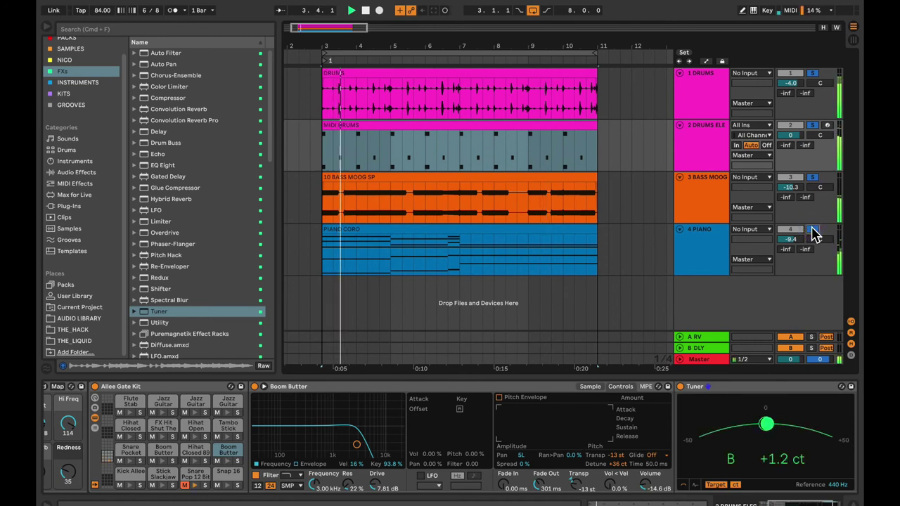
left_click(813, 126)
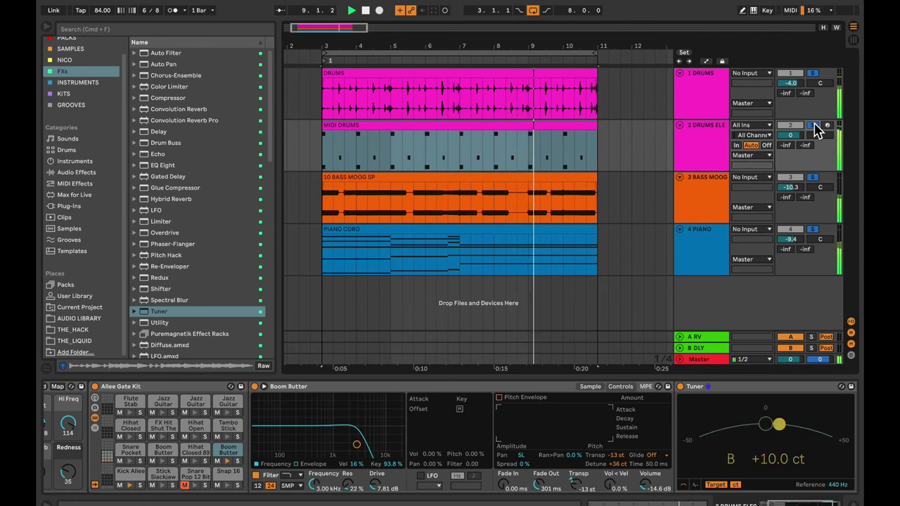
left_click_drag(791, 189, 793, 182)
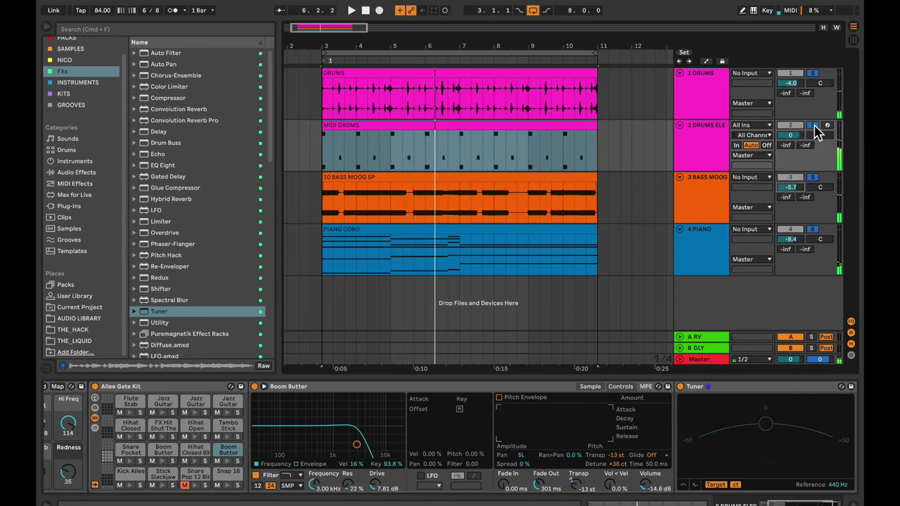
Compare the full loop without and with the electronic drums by toggling the DRUMS ELE track's solo during playback.
left_click(814, 126)
key("space")
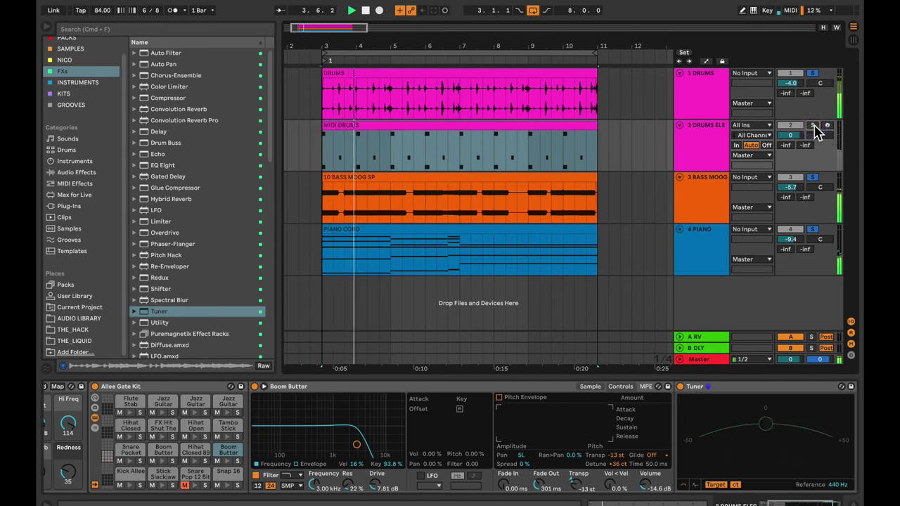
left_click(813, 127)
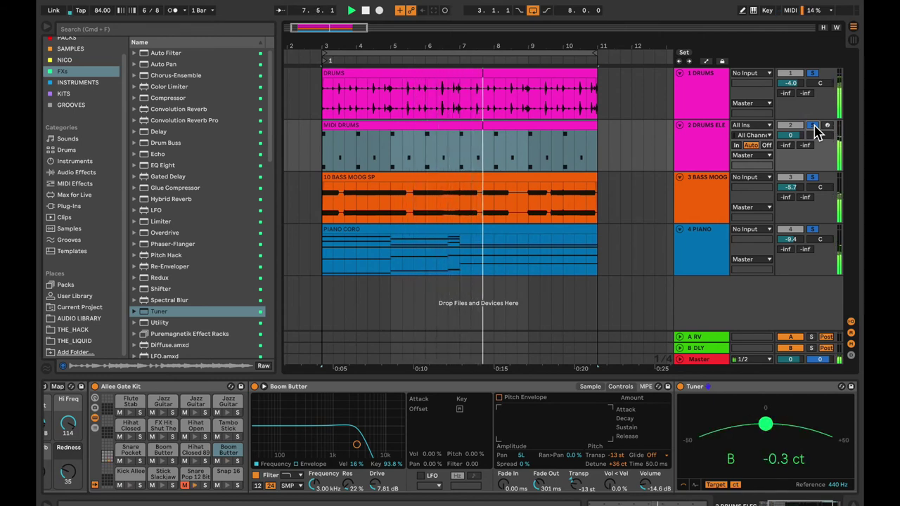
key("space")
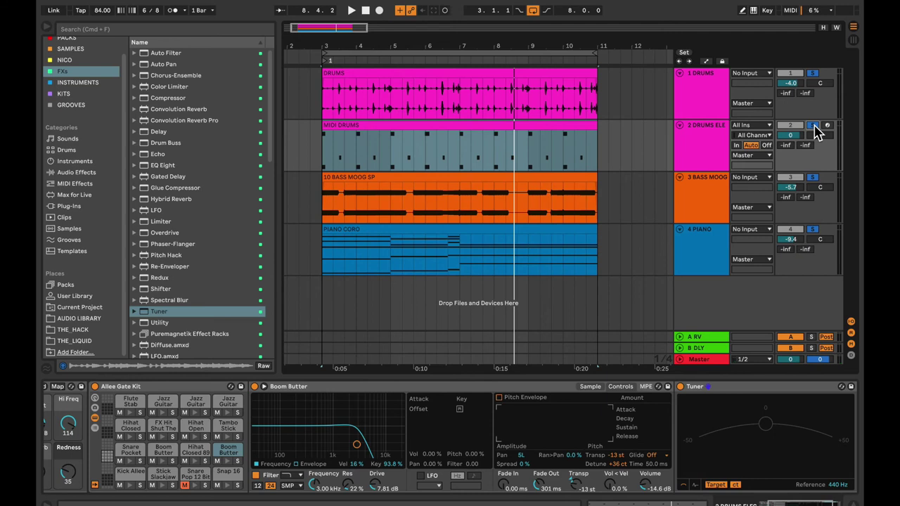
Solo only the DRUMS ELE track, and open, unmute and audition the Snare Pop 12 Bit pad.
left_click(813, 128)
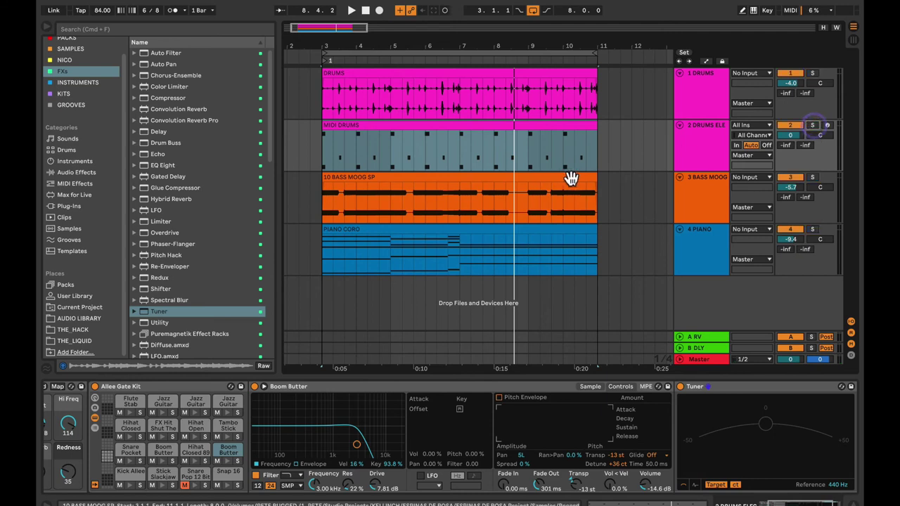
left_click(696, 158)
left_click(812, 125)
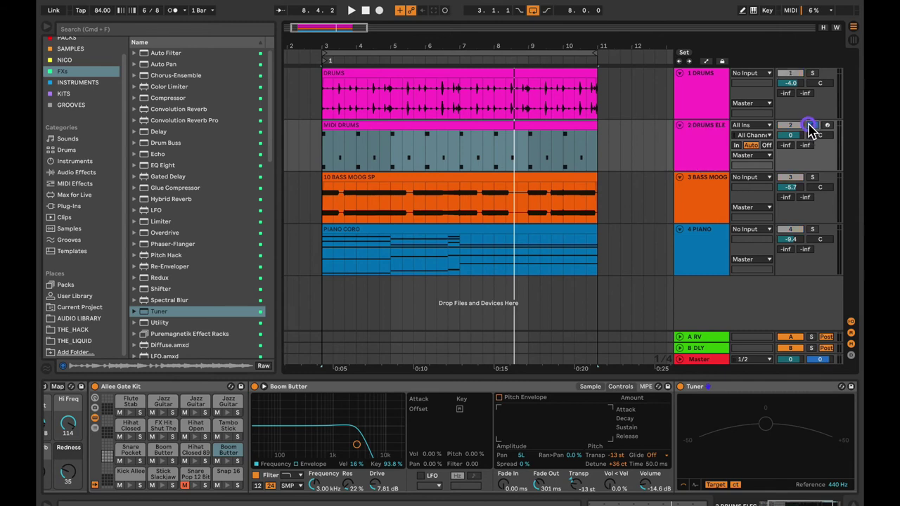
left_click(191, 464)
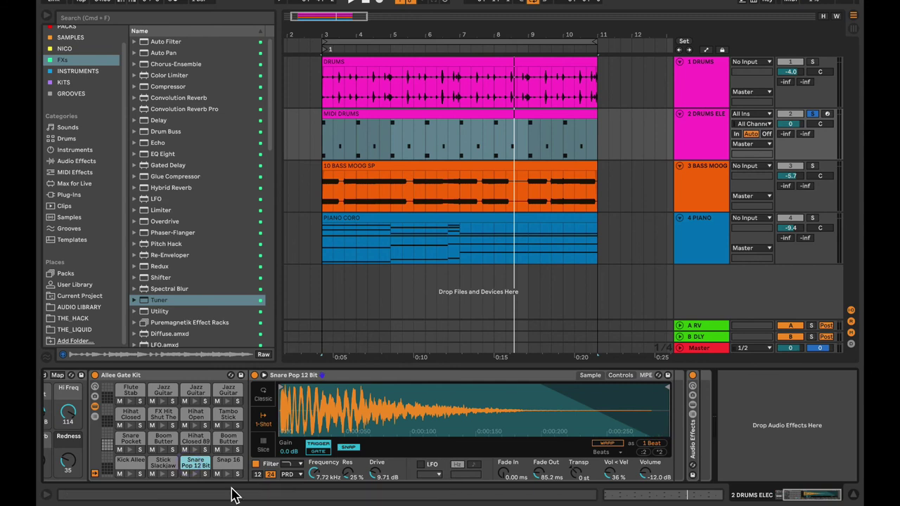
left_click(195, 474)
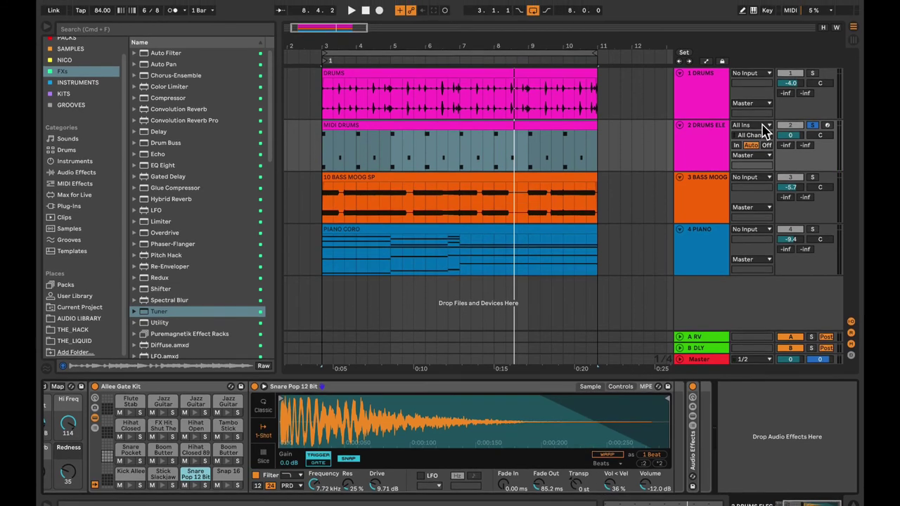
Solo DRUMS as well and set Snare Pop 12 Bit's volume to -18.3 dB and transposition to +2 st while playing the loop.
left_click(812, 73, "super")
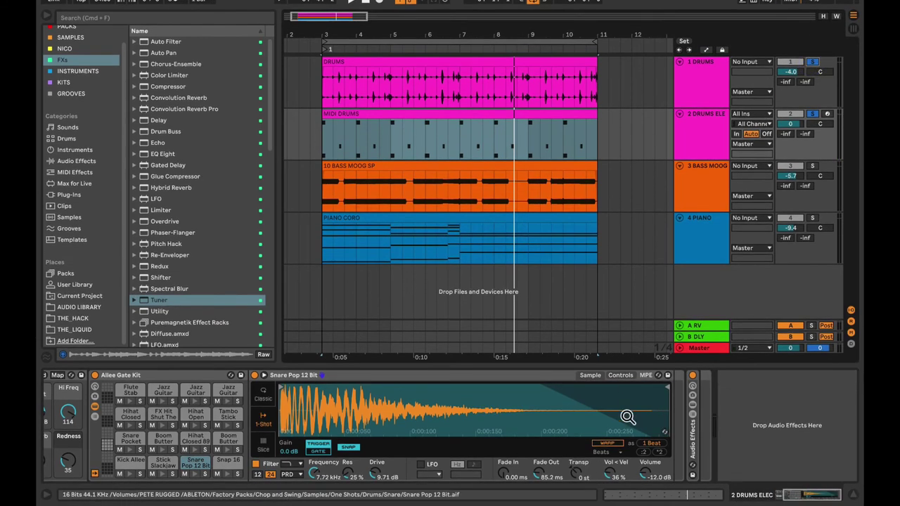
left_click_drag(640, 469, 641, 471)
key("space")
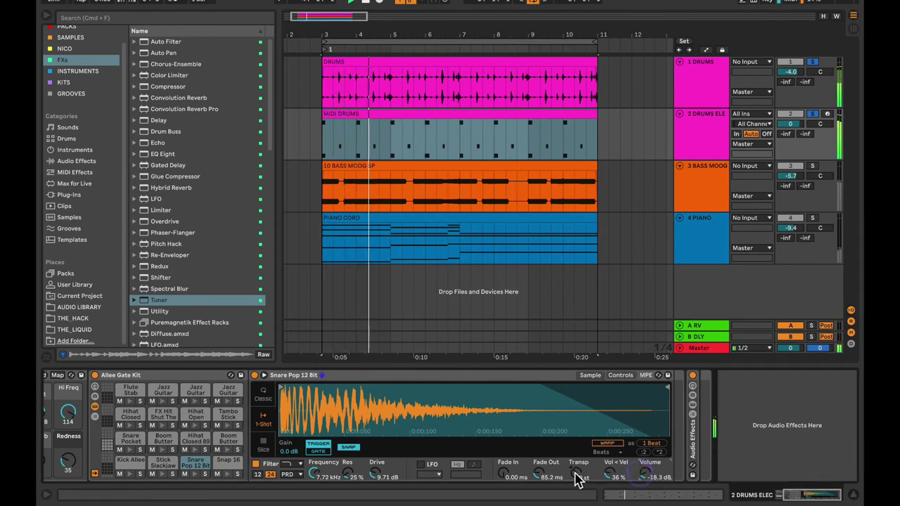
left_click(576, 477)
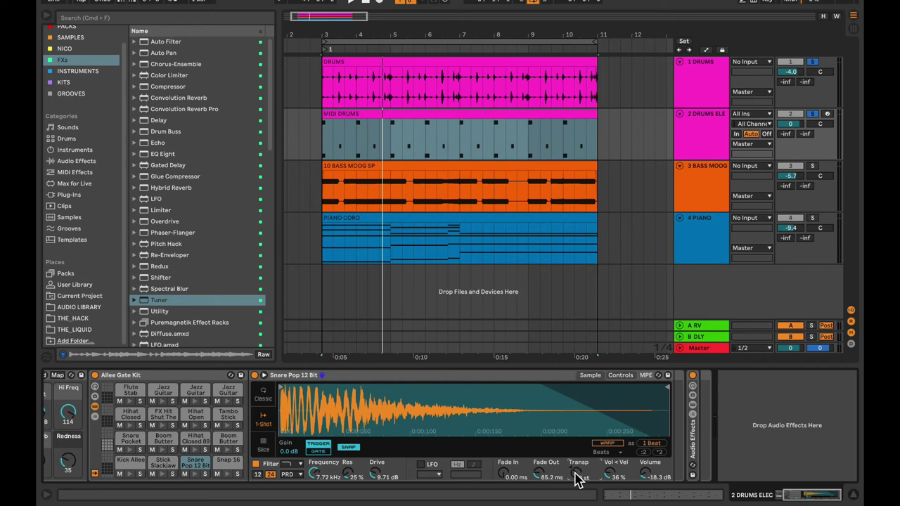
key("space")
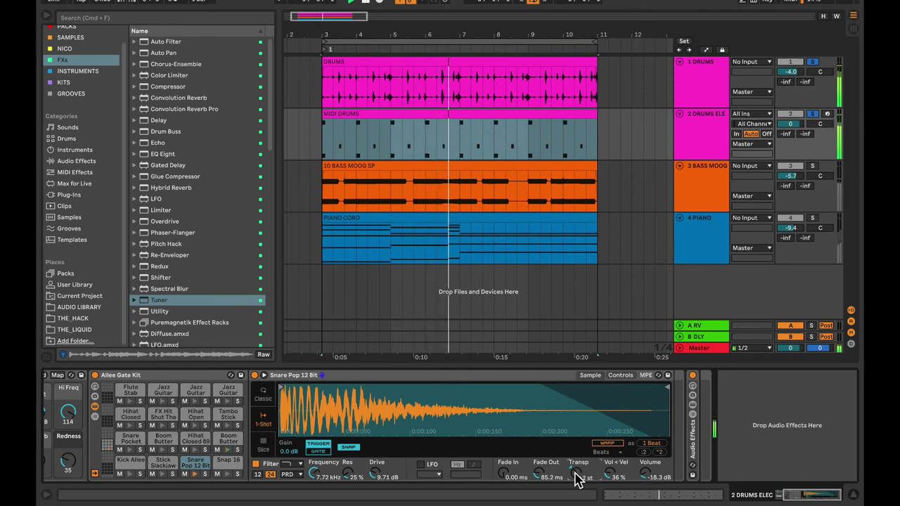
Lower Snare Pop 12 Bit's filter frequency to 6.95 kHz and Vol < Vel to 0 %, and check it in playback.
mouse_move(316, 480)
left_mouse_down()
mouse_move(315, 500)
mouse_move(316, 480)
left_mouse_up()
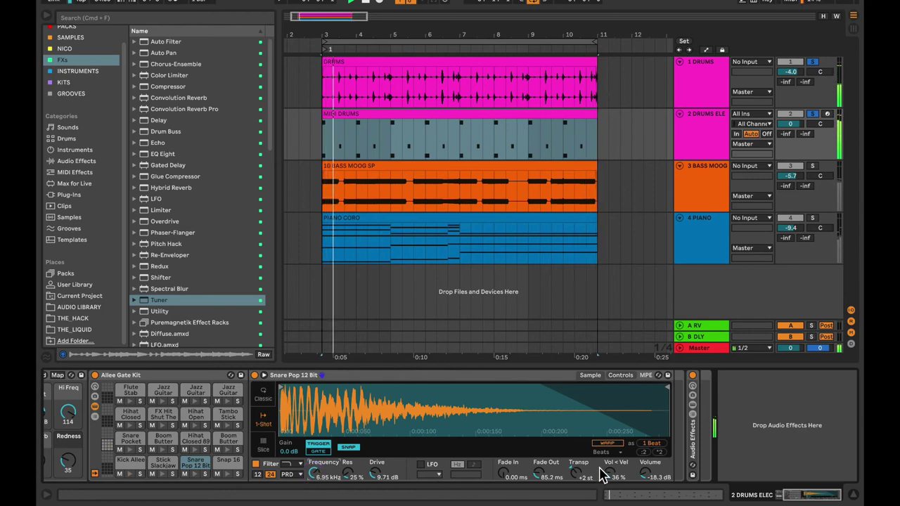
left_click_drag(608, 476, 609, 501)
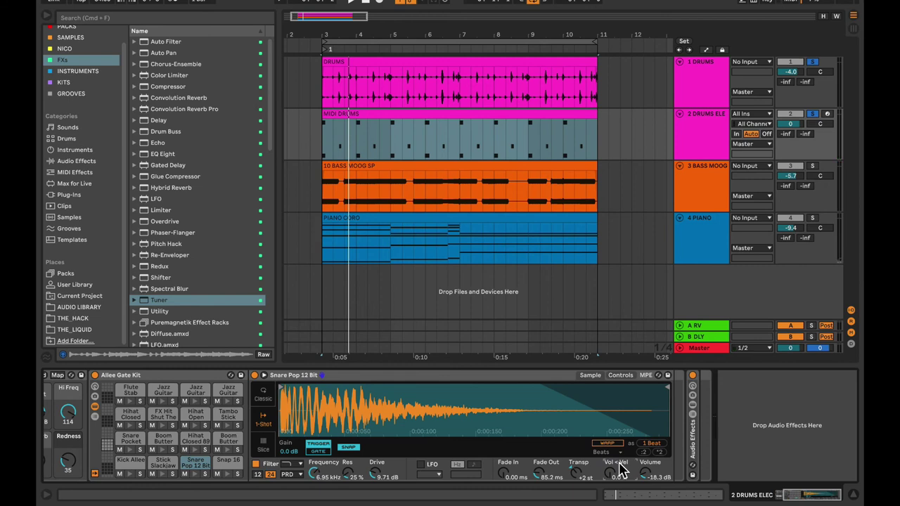
key("space")
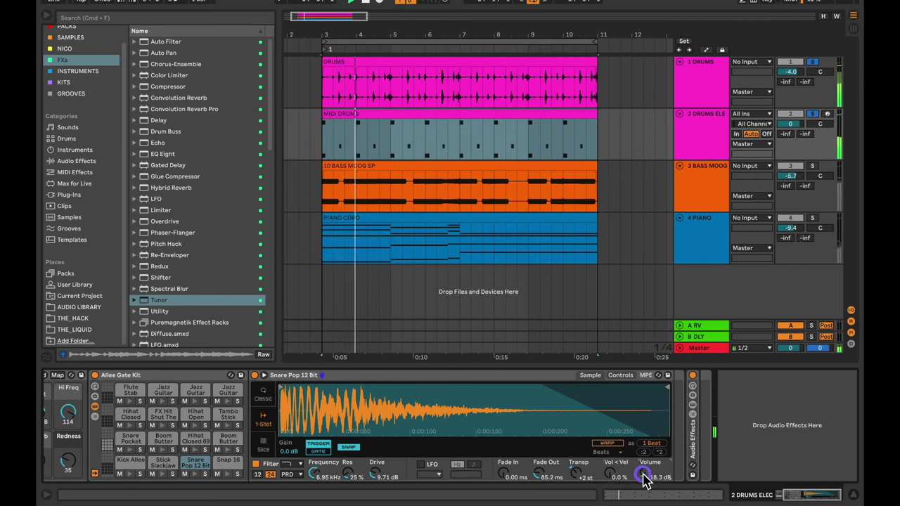
key("space")
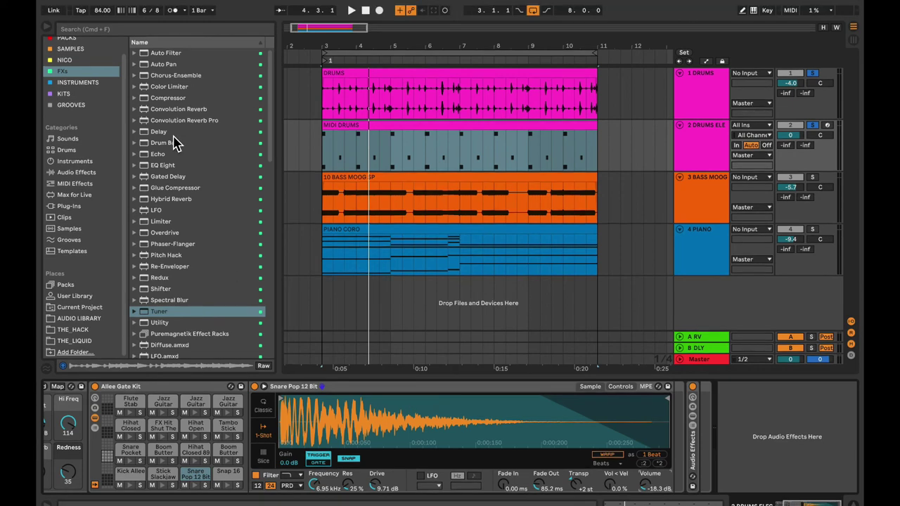
Add Convolution Reverb after Snare Pop 12 Bit, trying the 08 Plates Digital type and finishing with 09 Springs.
left_click_drag(174, 111, 669, 444)
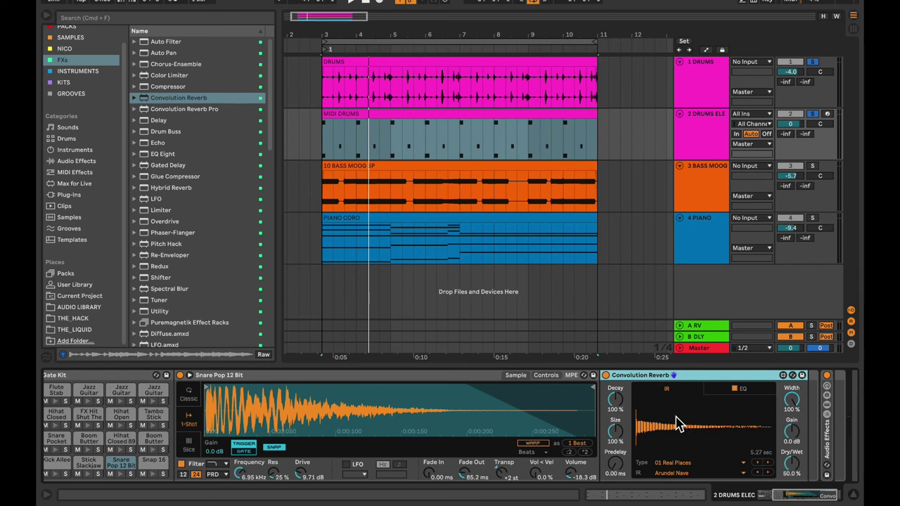
left_click(673, 465)
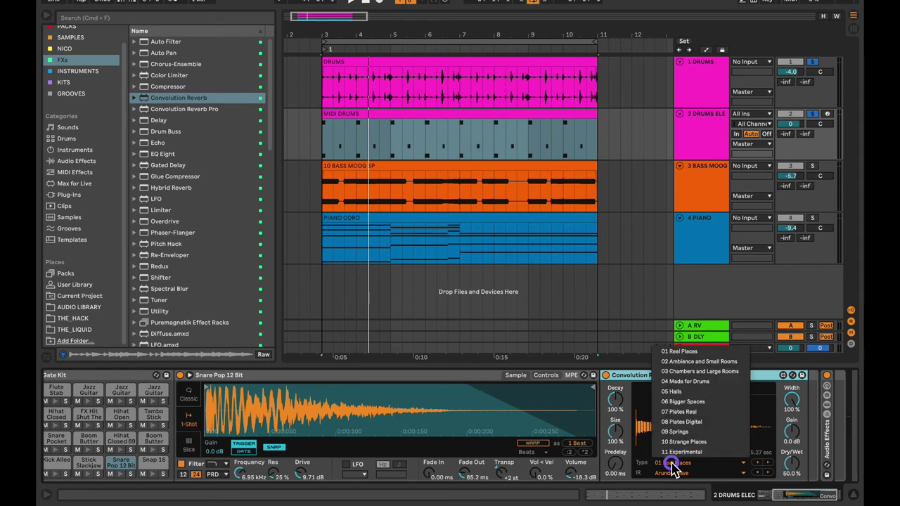
left_click(678, 423)
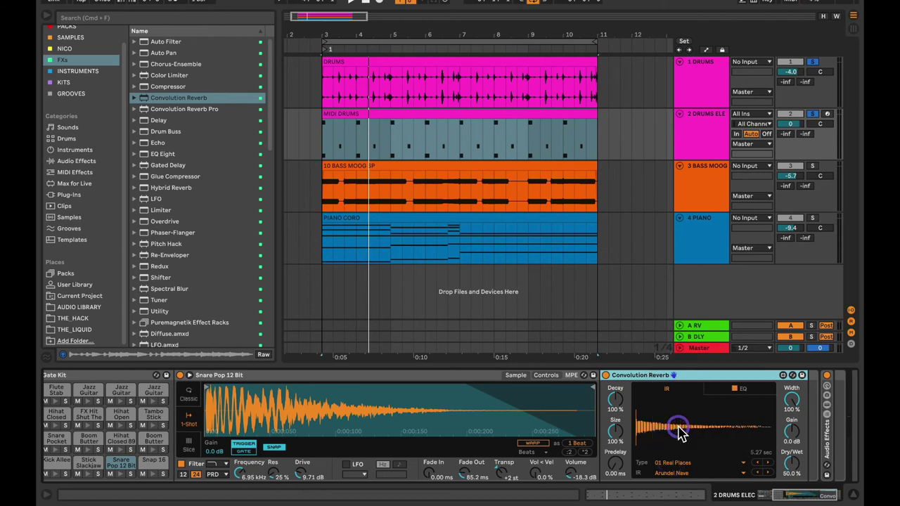
left_click(680, 464)
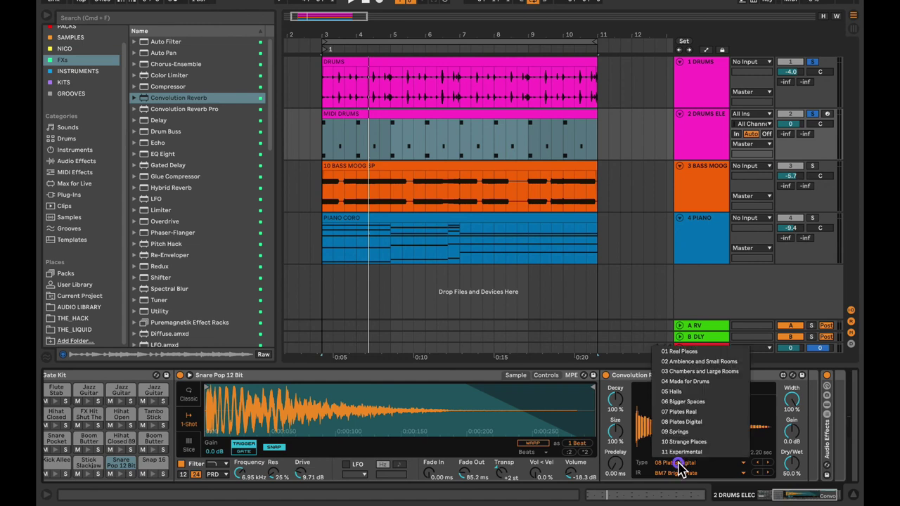
left_click(685, 435)
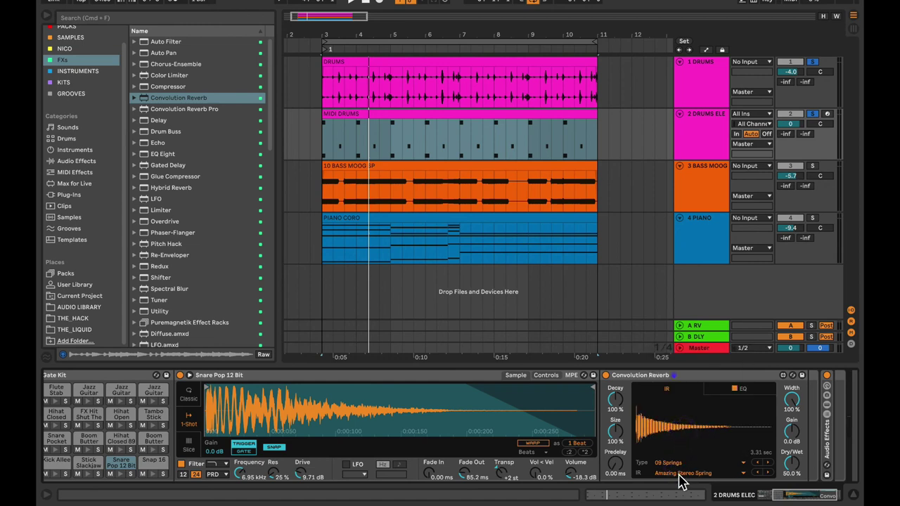
Browse the spring impulse responses, choose Amazing Stereo Spring and audition Snare Pop 12 Bit through the reverb.
left_click(681, 473)
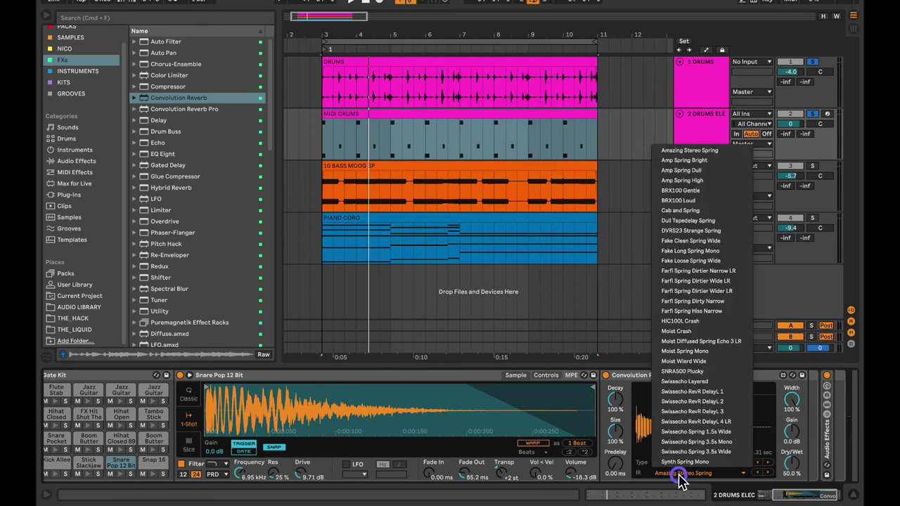
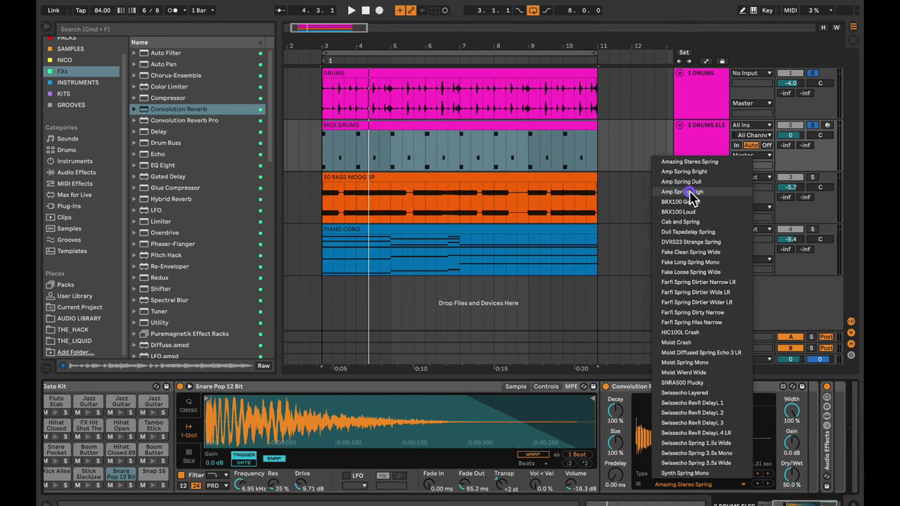
left_click(680, 162)
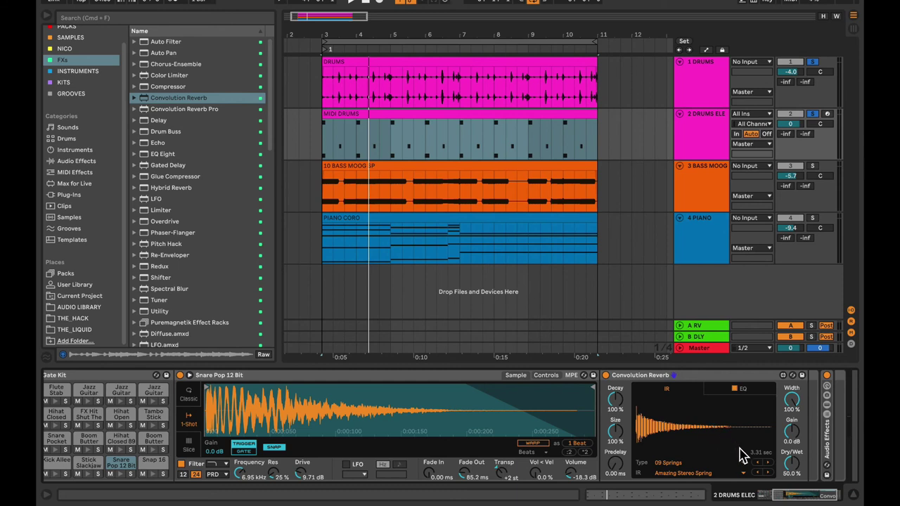
left_click(120, 472)
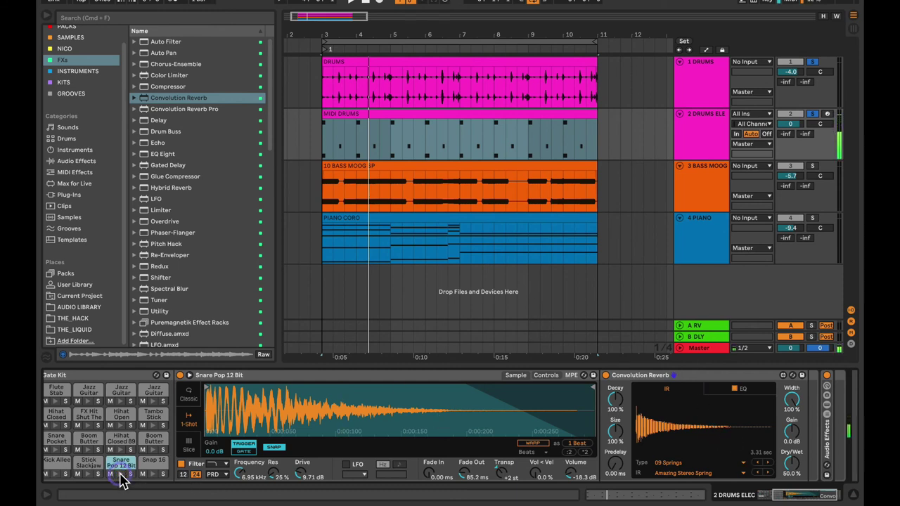
Audition and solo Snare Pop 12 Bit, unsolo the DRUMS track, and lower the Convolution Reverb's Dry/Wet to 28.7 % during playback.
left_click(120, 474)
left_click(120, 474)
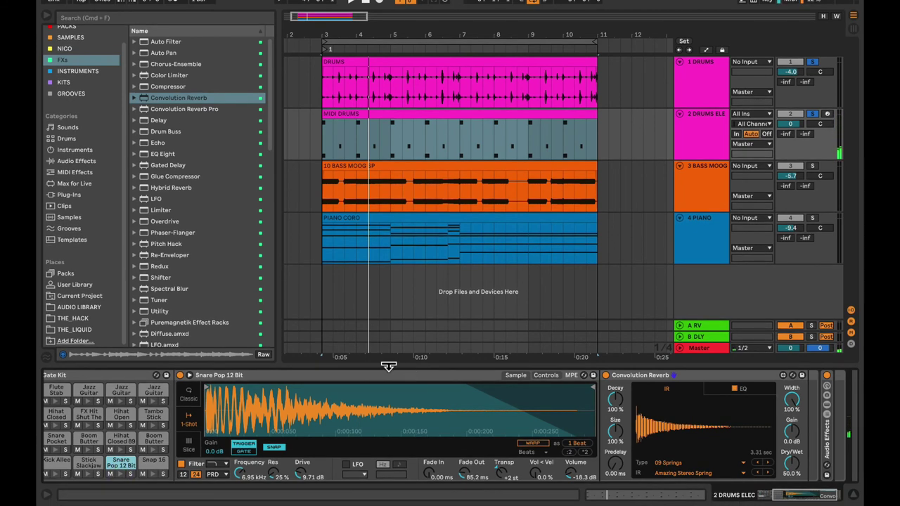
left_click(131, 470)
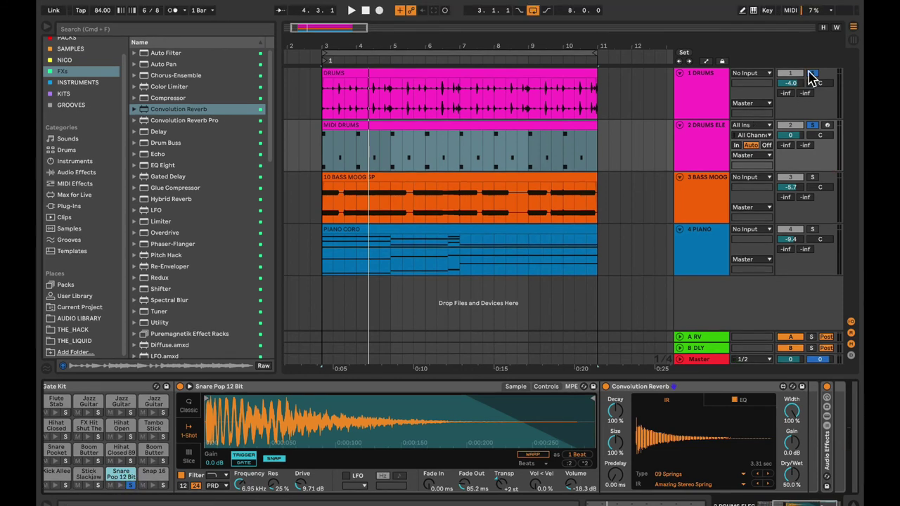
left_click(810, 62)
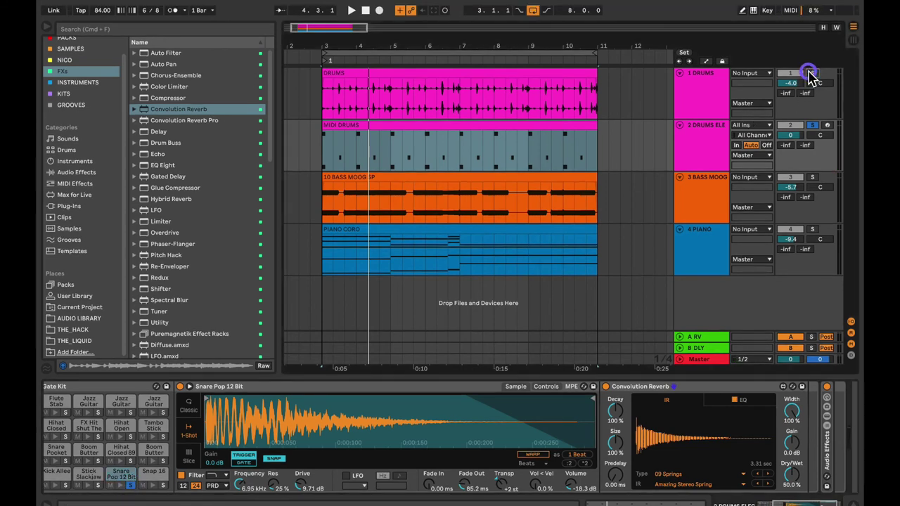
key("space")
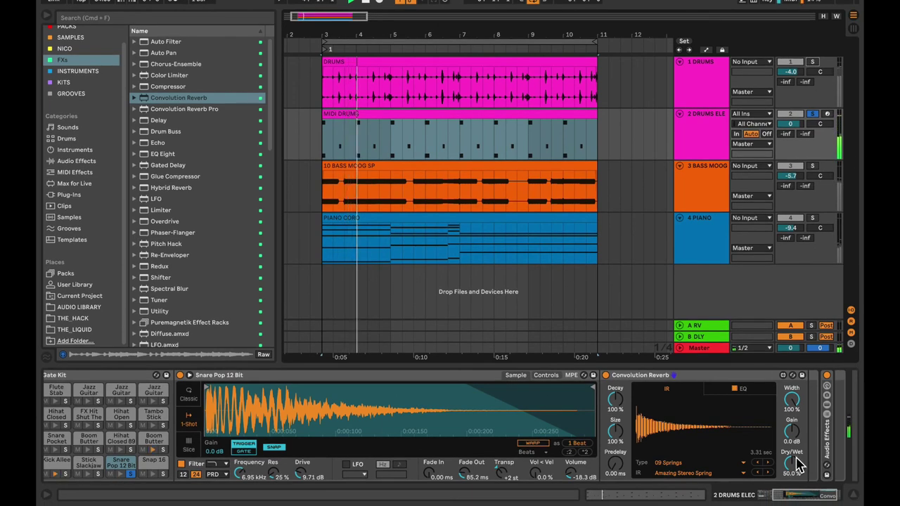
left_click_drag(792, 474, 791, 478)
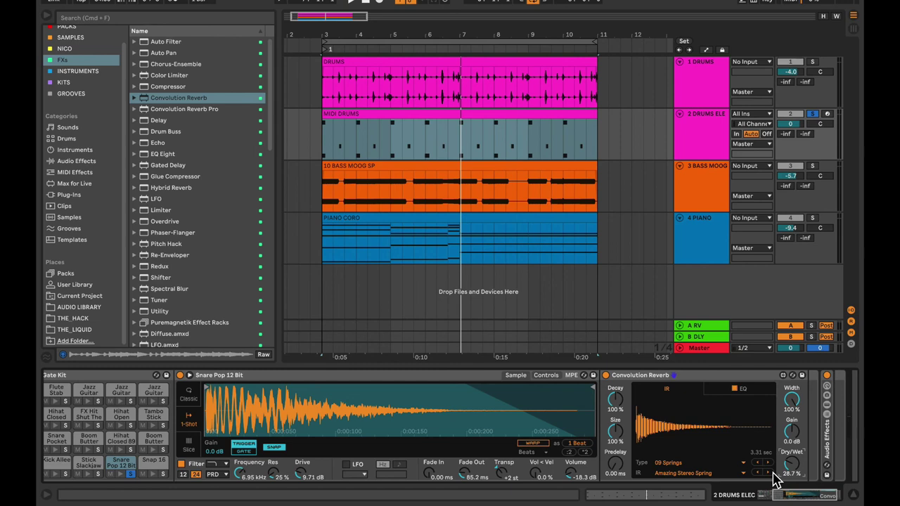
Compare the spring impulse responses Amp Spring Bright and Amp Spring Dull in playback and settle on Amp Spring High.
key("space")
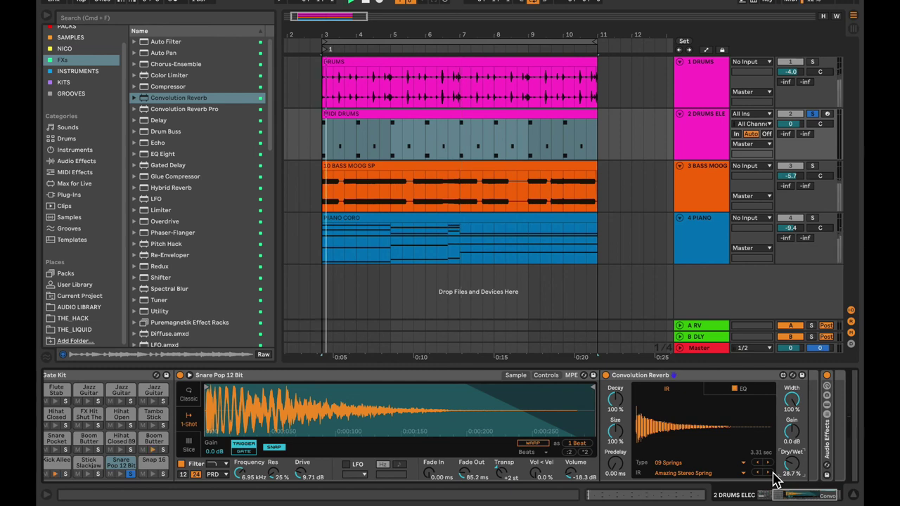
left_click(773, 473)
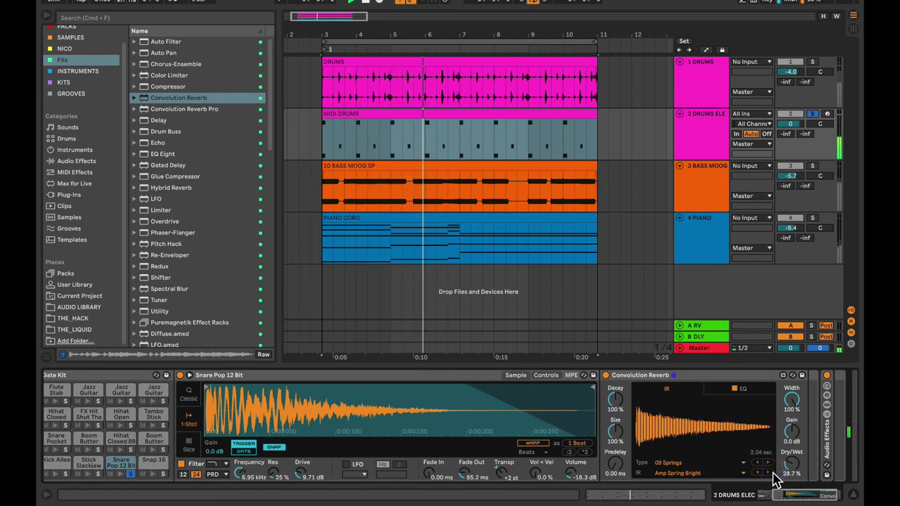
left_click(774, 472)
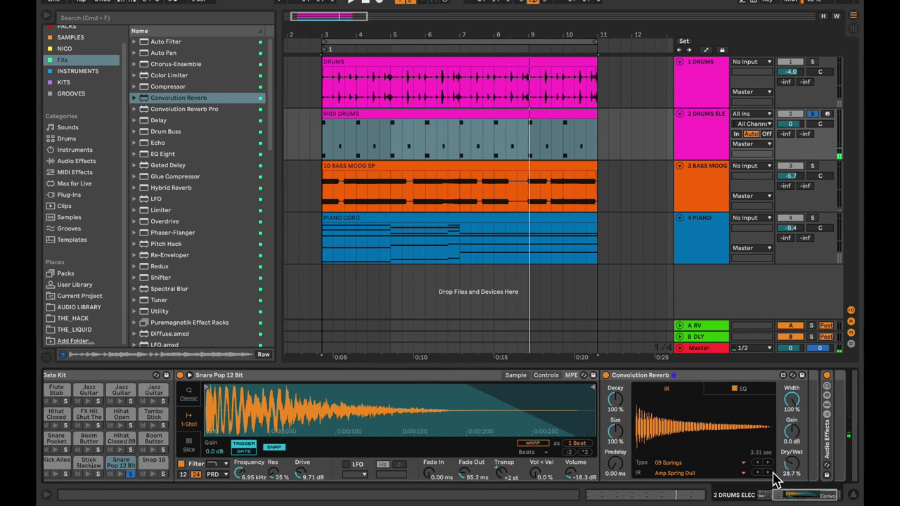
left_click(767, 472)
key("space")
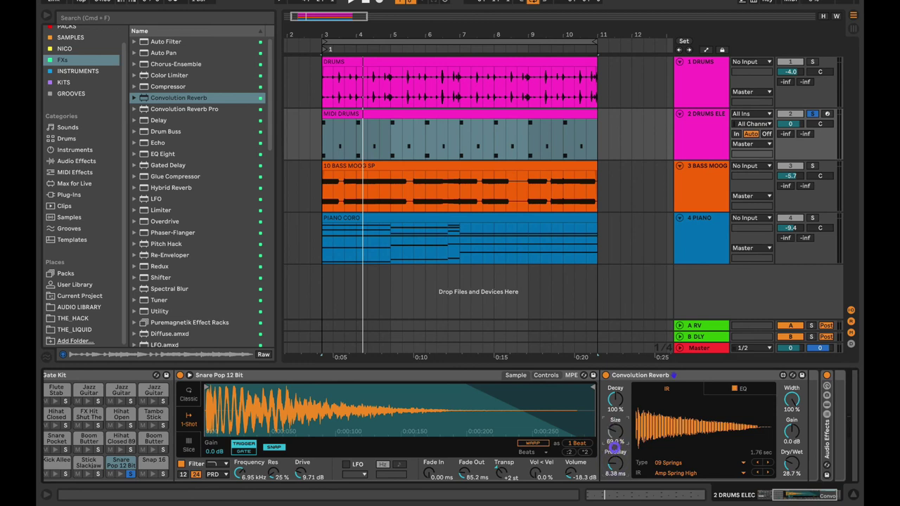
Set the Convolution Reverb's predelay to 8.38 ms, size to 79.5 % and decay to 45.2 %, and check it in playback.
left_click_drag(614, 443, 613, 464)
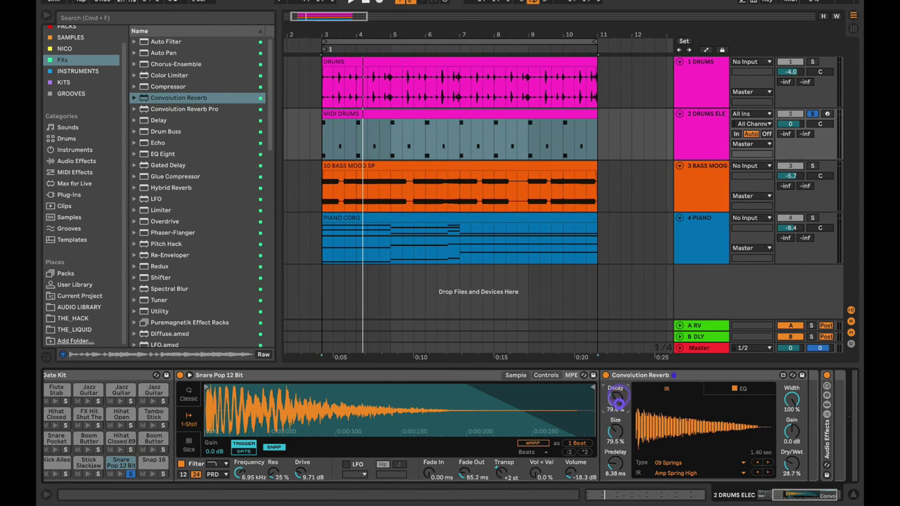
left_click_drag(618, 410, 618, 401)
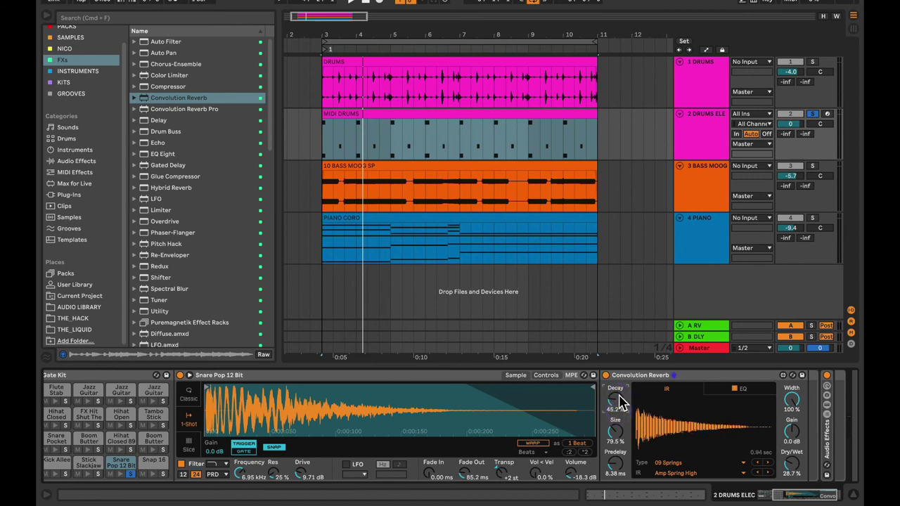
key("space")
key("space")
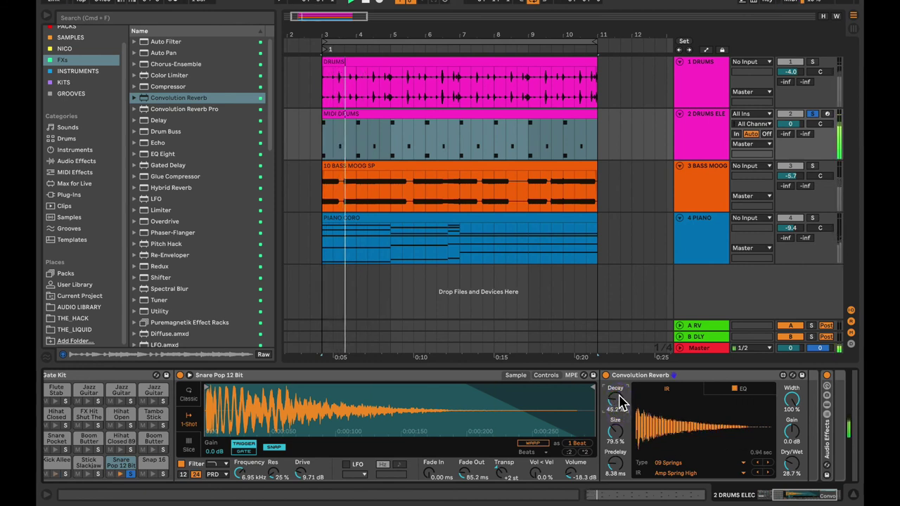
Shape the reverb's EQ with band 3 at 3.11 kHz and -7.1 dB and band 1 at 632 Hz and 1.6 dB.
left_click(748, 391)
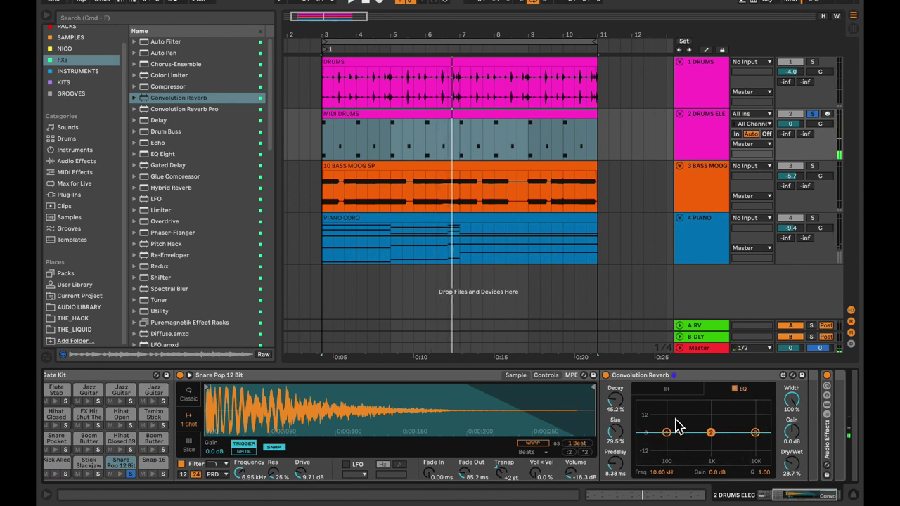
left_click(667, 389)
left_click(718, 388)
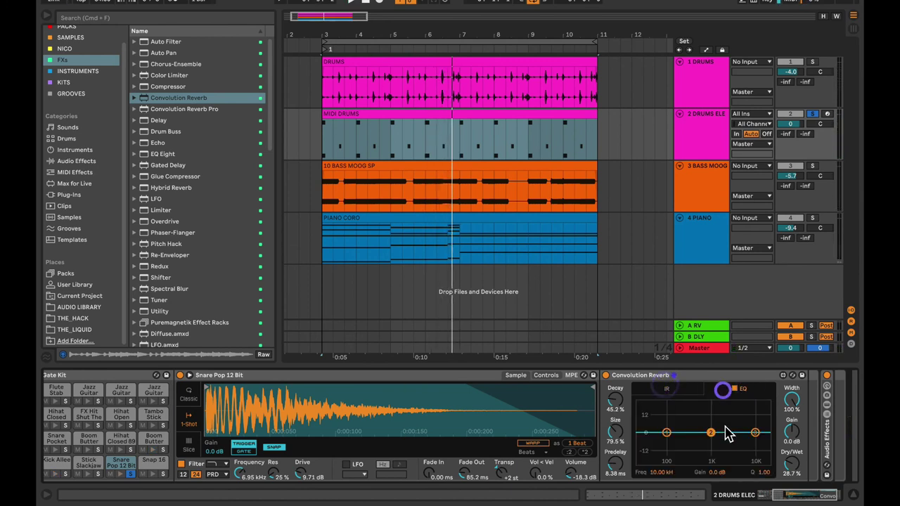
left_click_drag(755, 432, 753, 439)
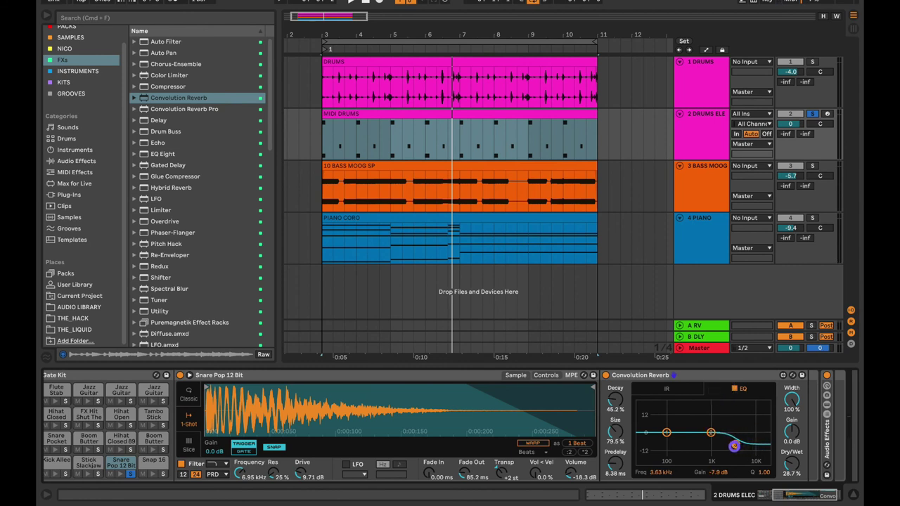
key("space")
left_click_drag(734, 446, 734, 445)
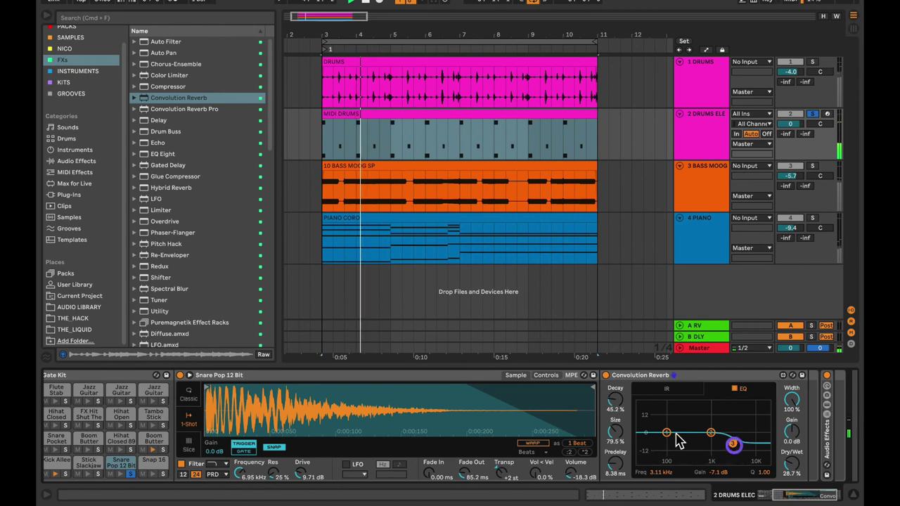
left_click_drag(668, 432, 702, 429)
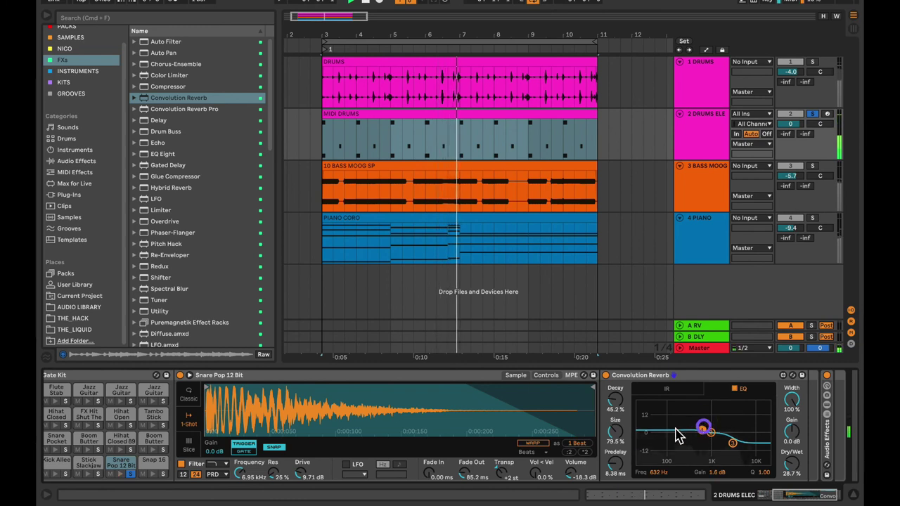
Raise the Convolution Reverb's decay to 73.4 % while listening to the soloed snare.
left_click_drag(618, 405, 618, 394)
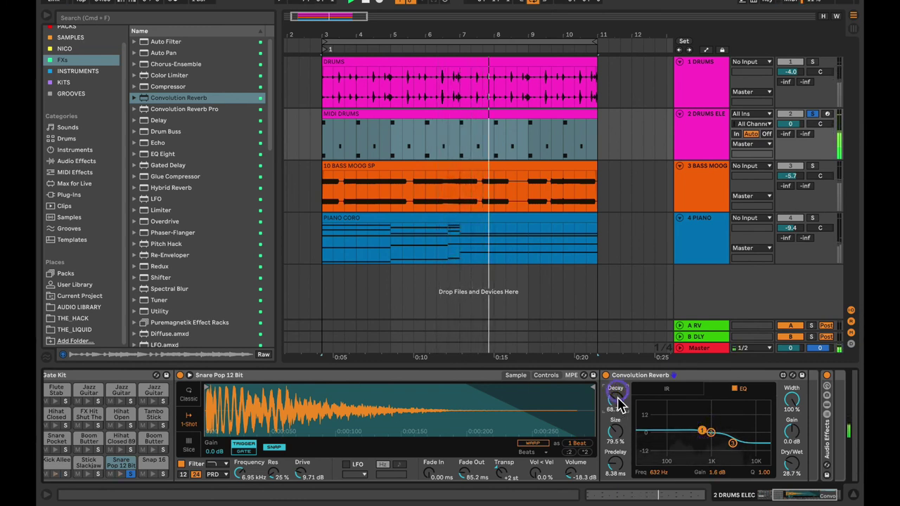
left_click_drag(618, 404, 619, 405)
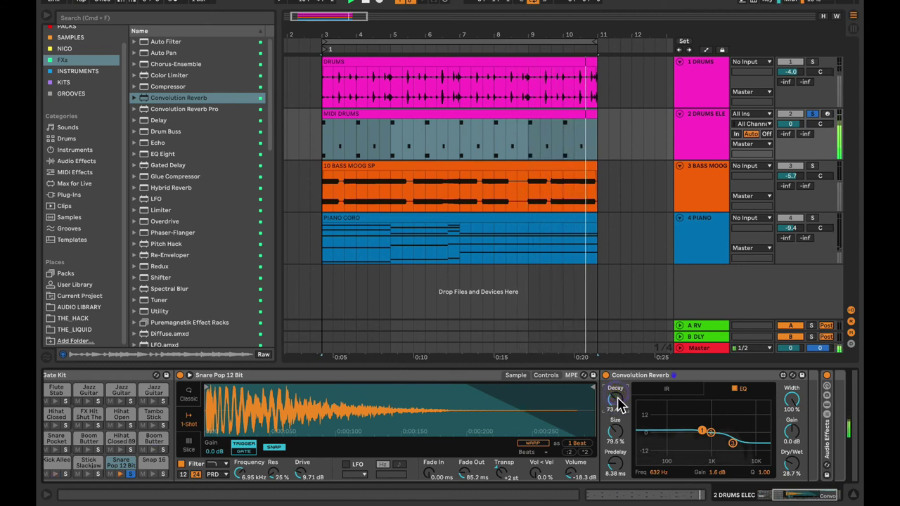
key("space")
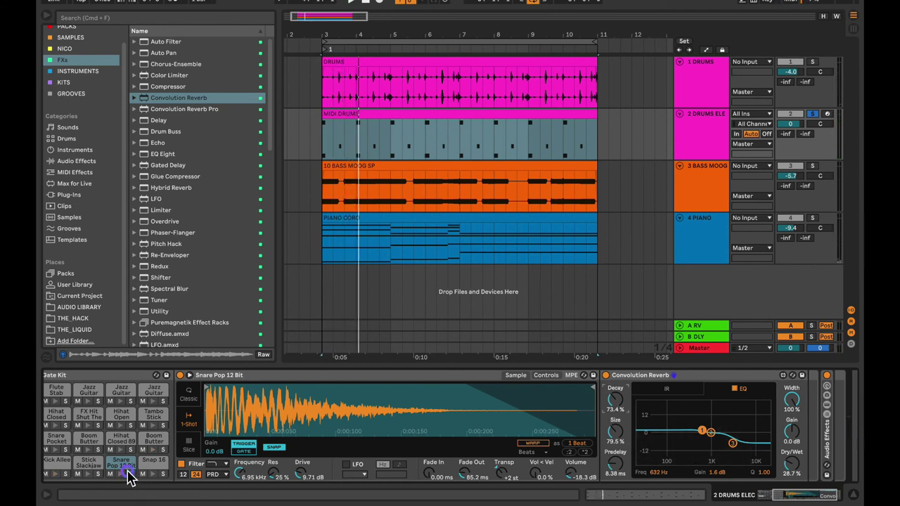
Unsolo Snare Pop 12 Bit, solo the DRUMS track along with DRUMS ELE, and reduce the reverb's Dry/Wet to 14.2 %.
key("space")
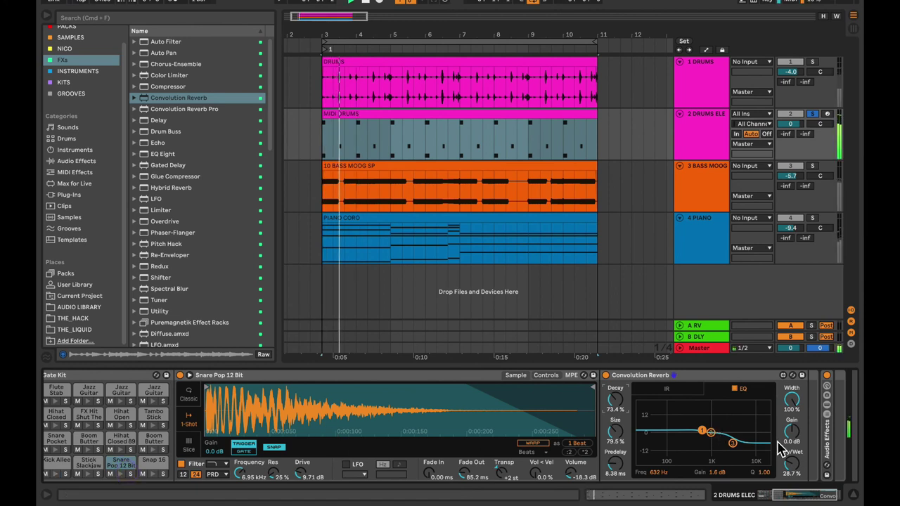
left_click_drag(791, 465, 793, 487)
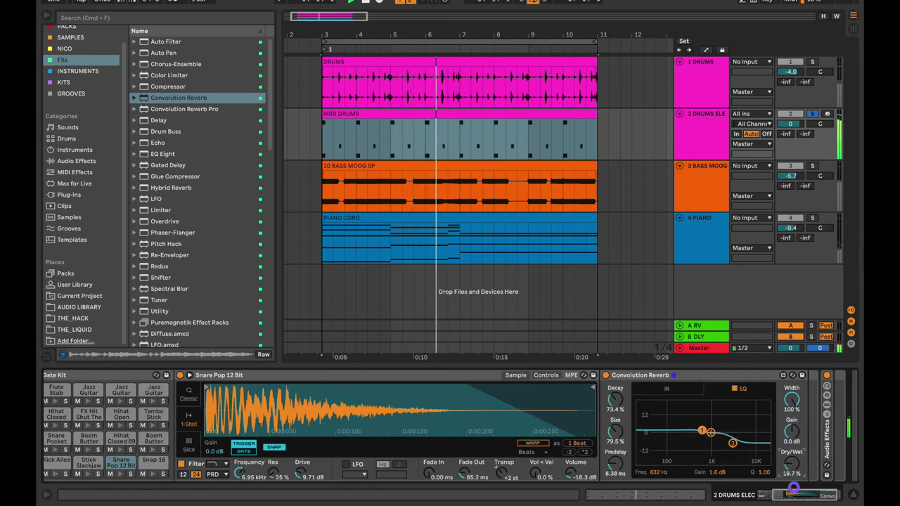
key("space")
left_click(812, 62, "super")
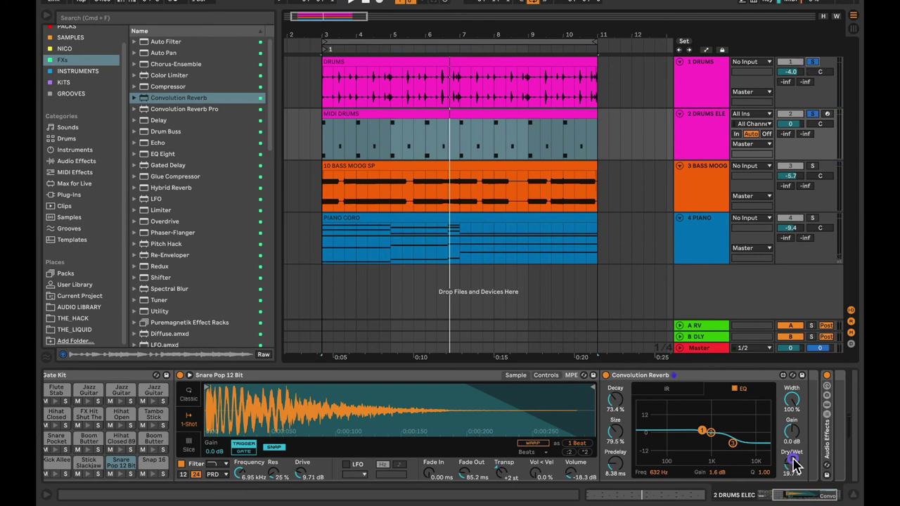
left_click(666, 388)
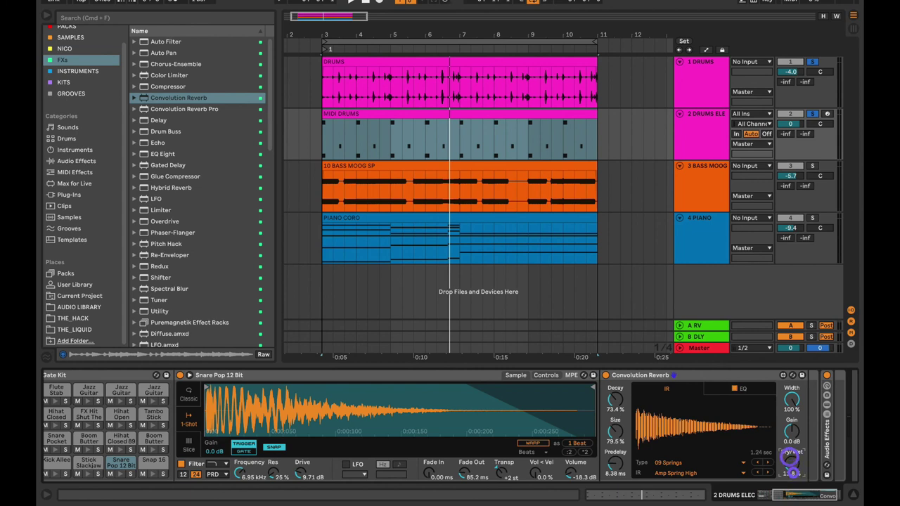
key("space")
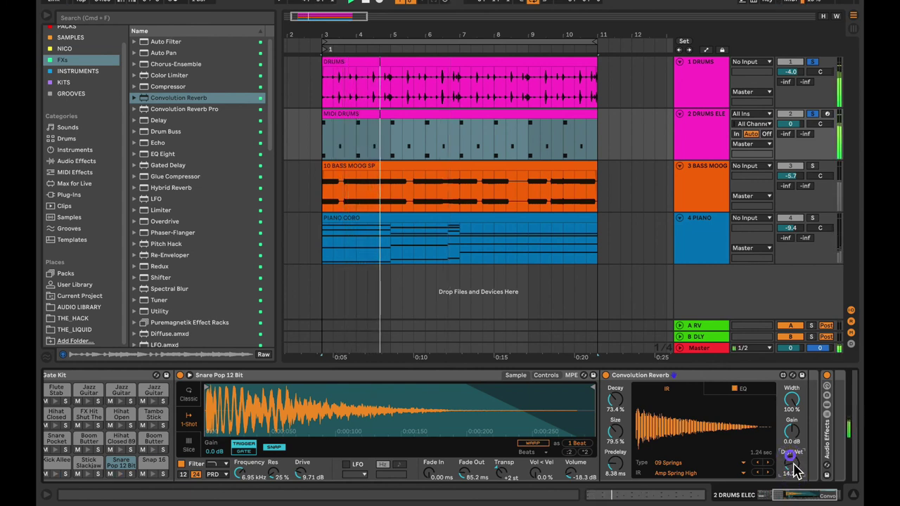
Move the reverb's EQ band 3 to 1.90 kHz and -3.6 dB, and set decay to 98.4 %, size to 98.8 % and Dry/Wet to 13.4 %.
left_click(741, 388)
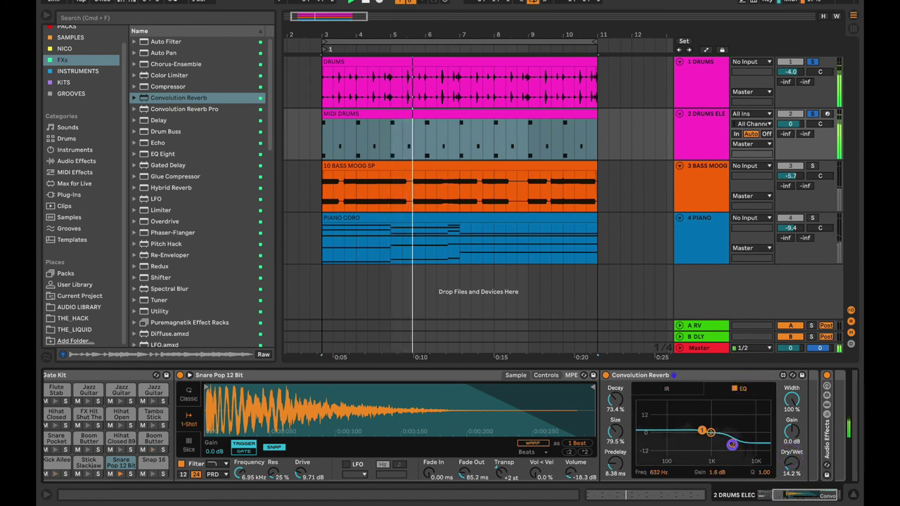
left_click_drag(731, 444, 723, 441)
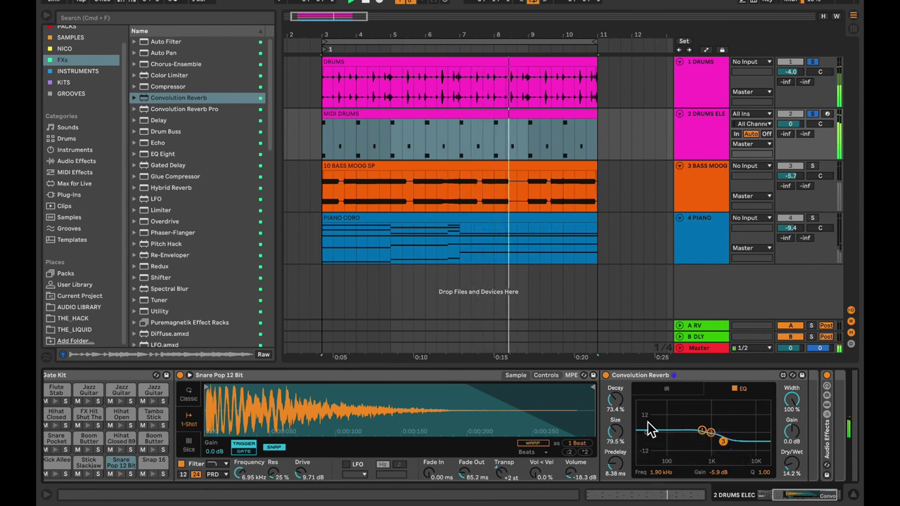
mouse_move(617, 410)
left_mouse_down()
mouse_move(617, 434)
mouse_move(613, 413)
left_mouse_up()
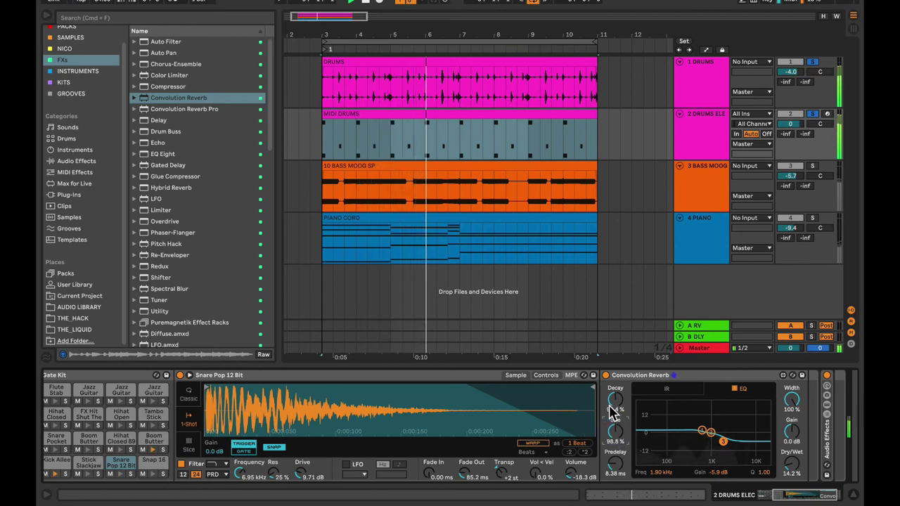
mouse_move(722, 441)
left_mouse_down()
mouse_move(719, 430)
mouse_move(723, 438)
left_mouse_up()
left_click_drag(791, 465, 792, 470)
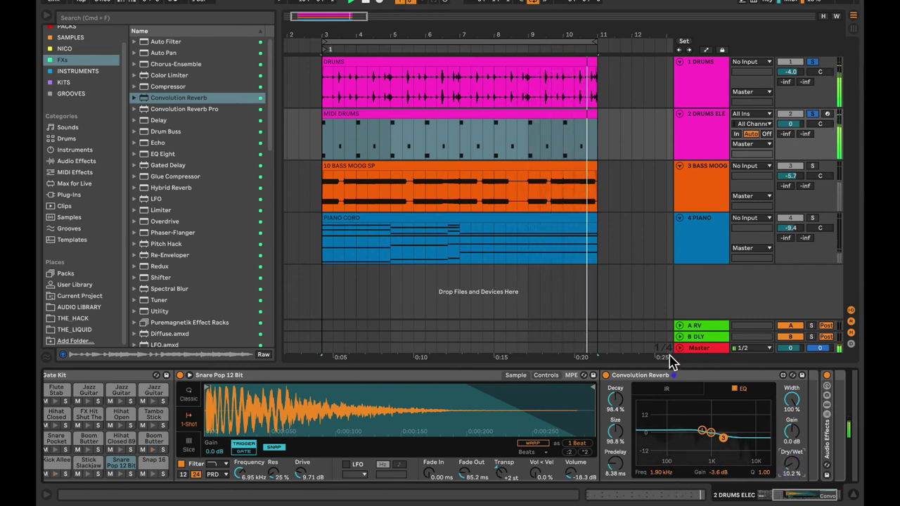
left_click_drag(799, 467, 800, 463)
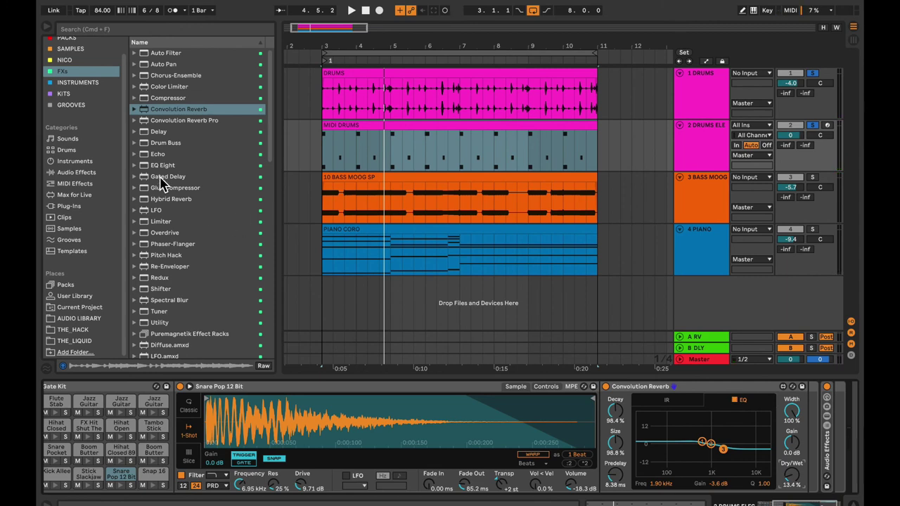
Insert Echo between Snare Pop 12 Bit and Convolution Reverb and set both delay times to synced 1/8 triplets.
left_click_drag(158, 156, 596, 403)
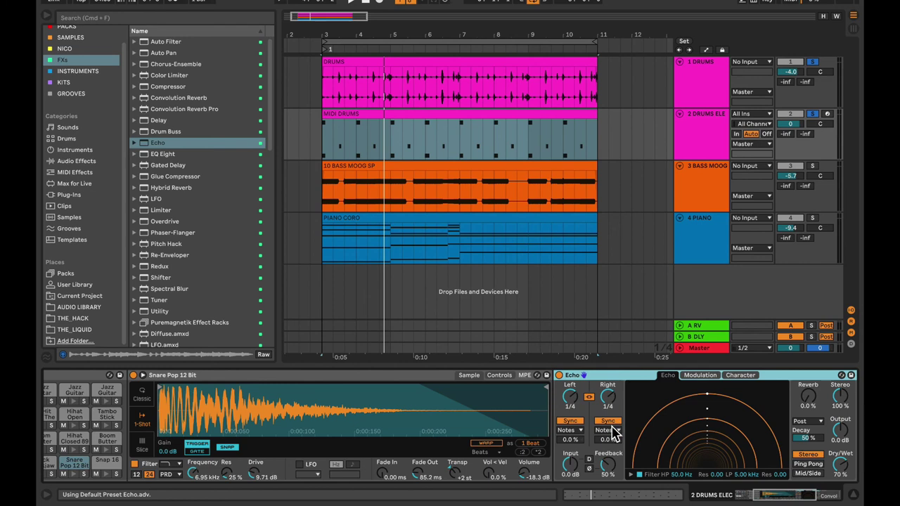
left_click(610, 401)
left_click_drag(611, 398, 611, 401)
left_click(608, 430)
left_click(606, 452)
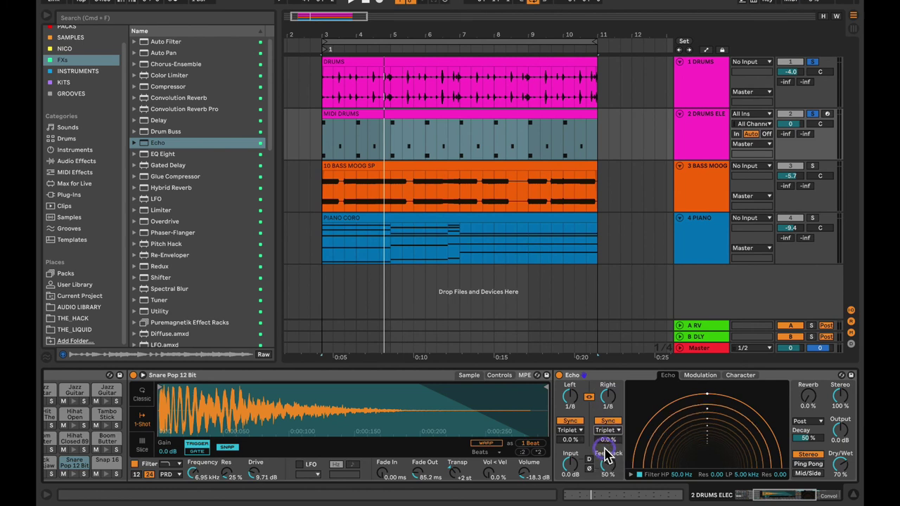
Set Echo's feedback to 33 % and Dry/Wet to 13 %, and solo Snare Pop 12 Bit to hear it in playback.
left_click_drag(610, 473, 610, 492)
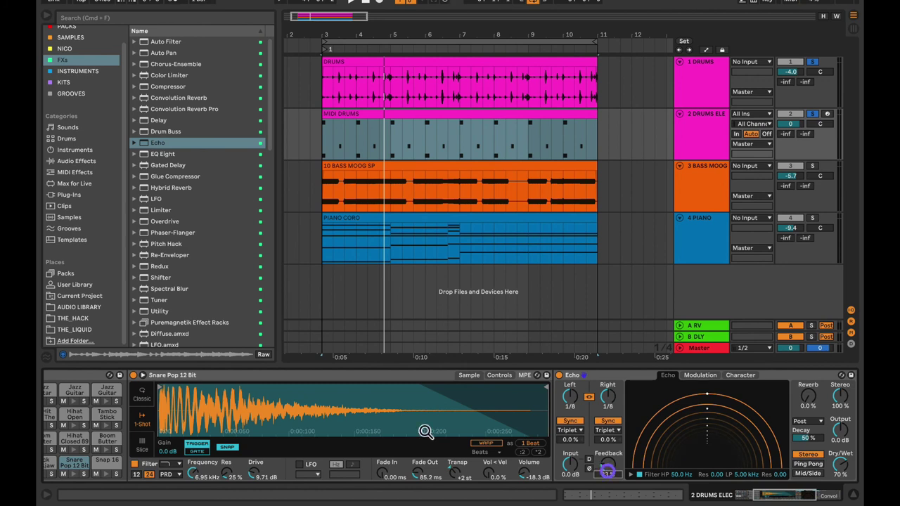
left_click(84, 475)
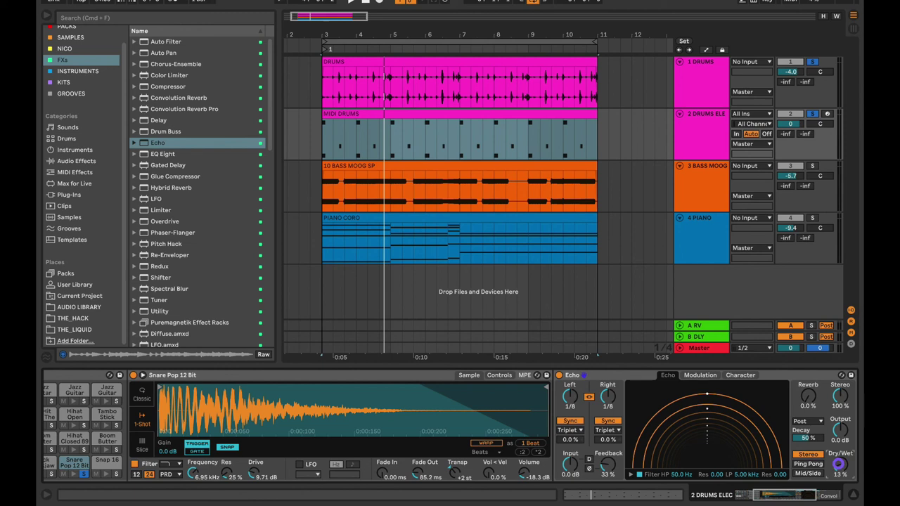
key("space")
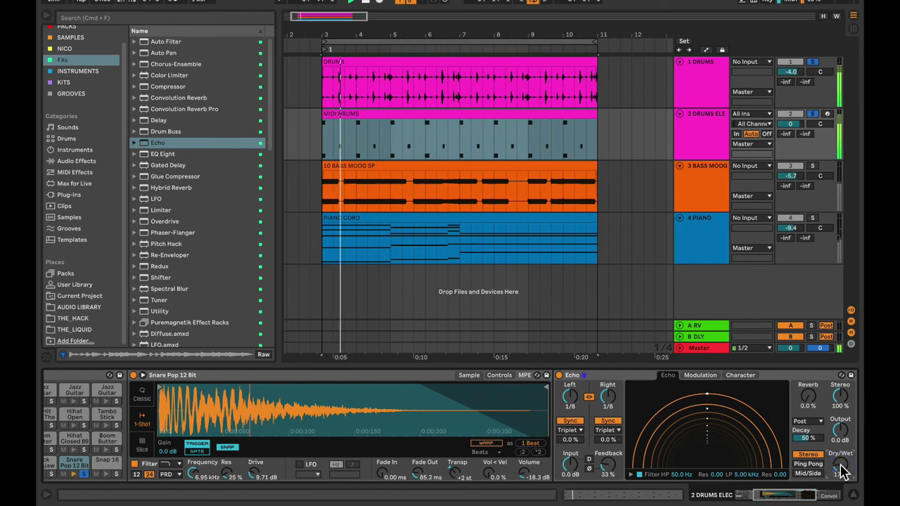
Set Echo's feedback to 21 %, Dry/Wet to 15 % and stereo width to 125 %, and unsolo Snare Pop 12 Bit.
left_click_drag(839, 463, 840, 469)
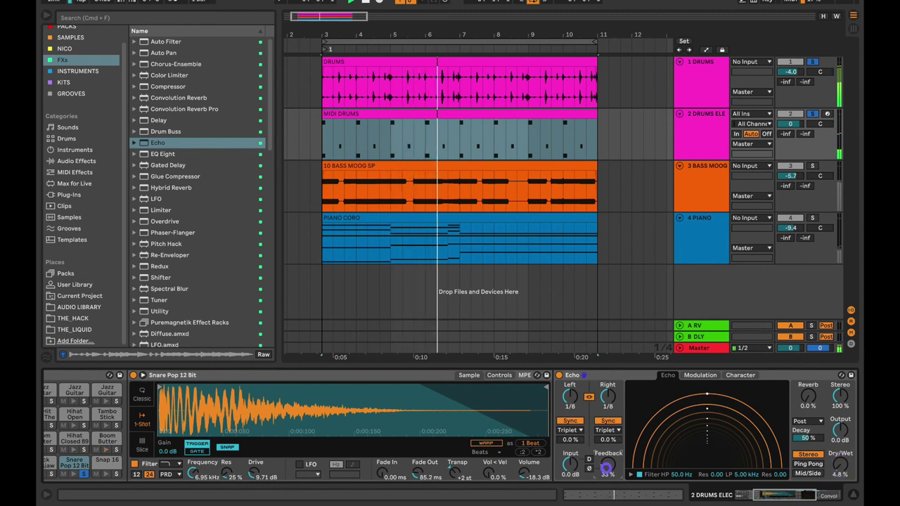
left_click_drag(605, 468, 605, 470)
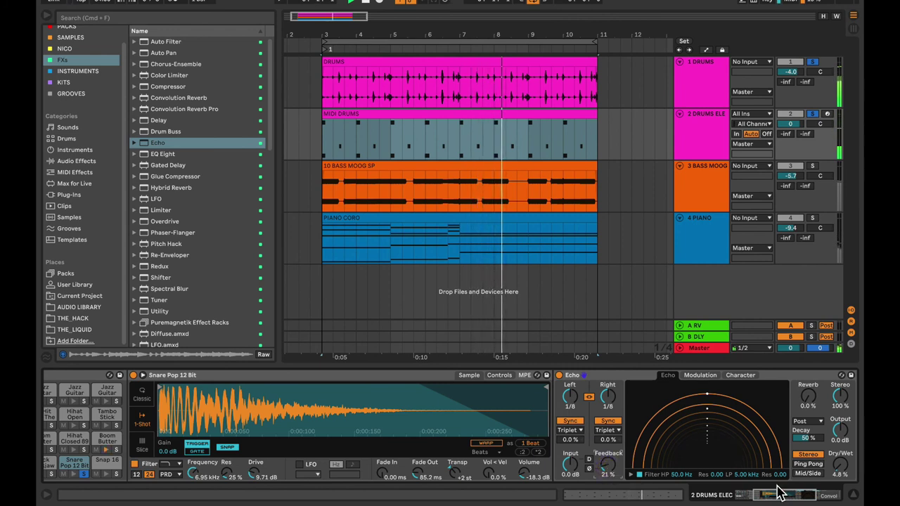
left_click_drag(840, 467, 842, 463)
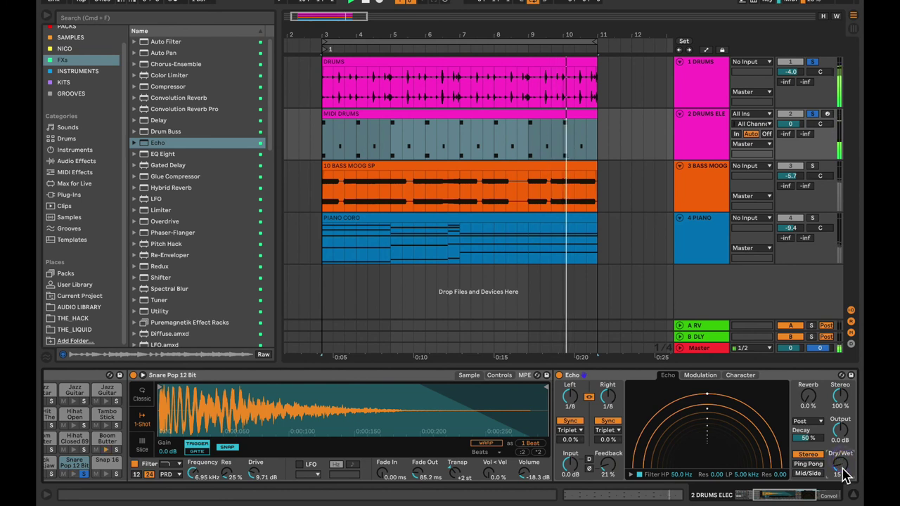
left_click_drag(835, 411, 853, 406)
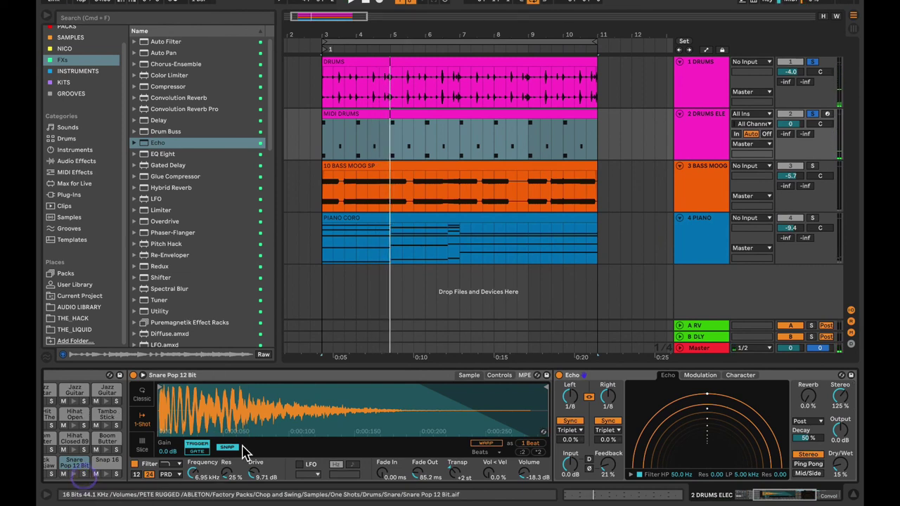
Reduce Echo's feedback to 14 % and Dry/Wet to 11 %, and unsolo both drum tracks to play the full loop.
key("space")
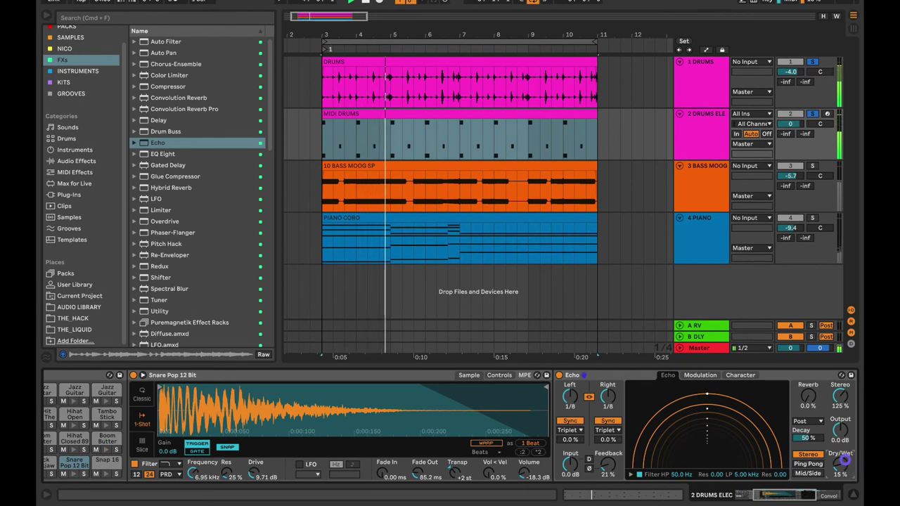
left_click_drag(845, 460, 845, 465)
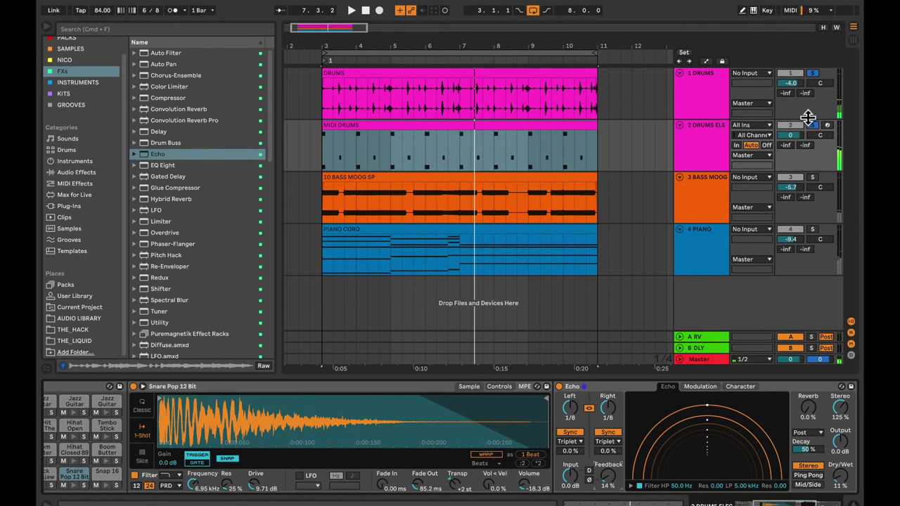
left_click(811, 127)
key("space")
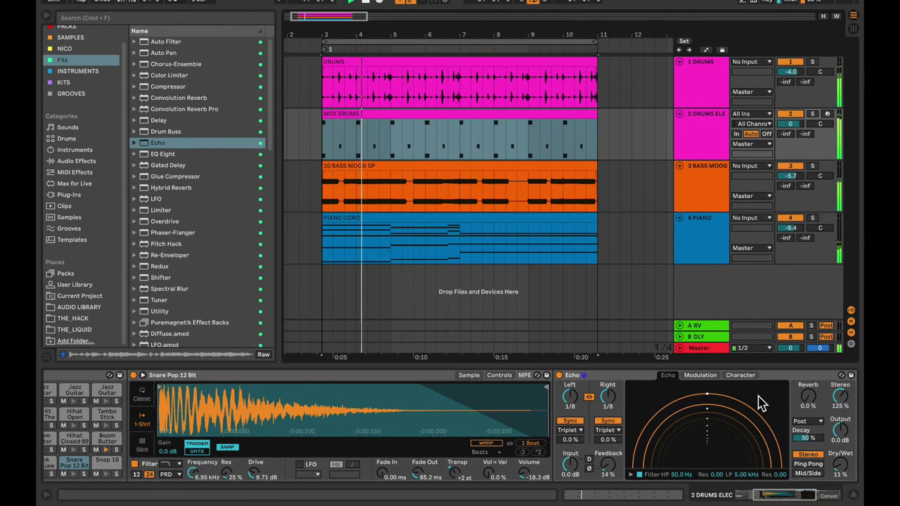
Set Echo's Dry/Wet to 14 % and feedback to 33 %, and try both delay times at 1/4 triplets in playback.
left_click_drag(839, 462, 840, 458)
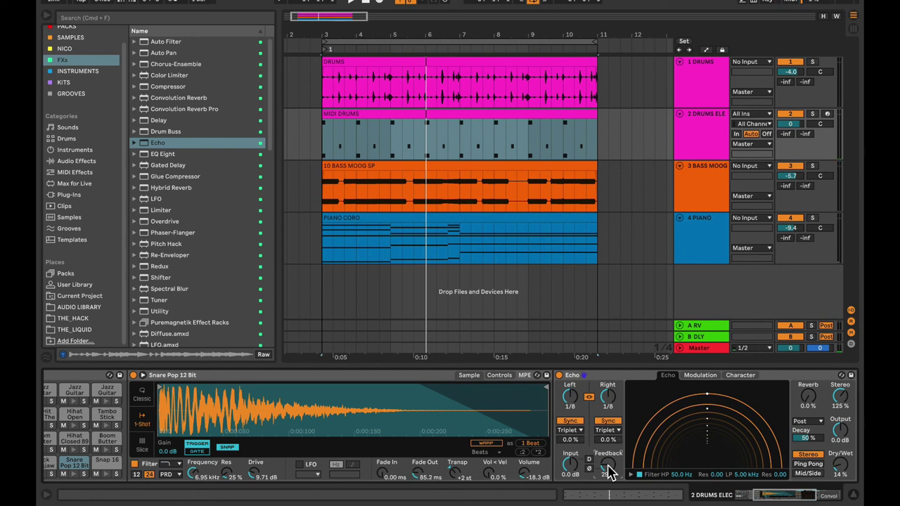
key("space")
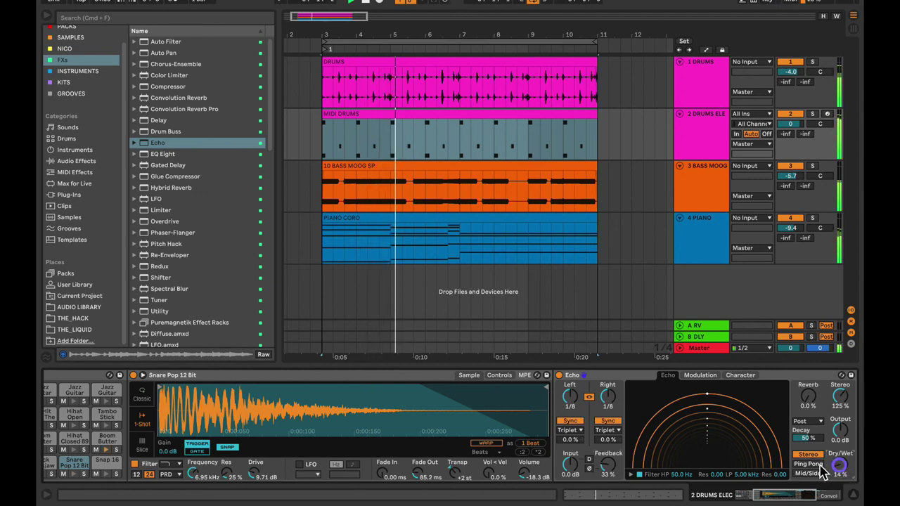
left_click(608, 398)
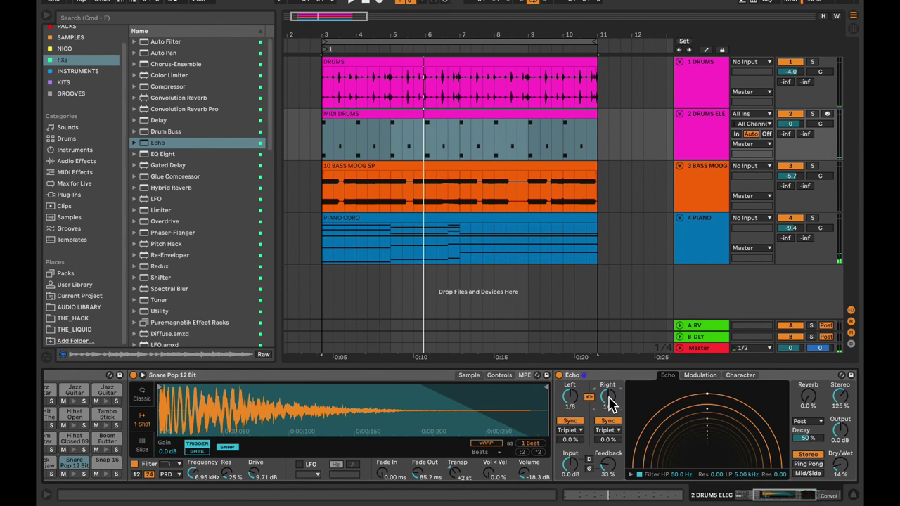
scroll(609, 404, "up", 1)
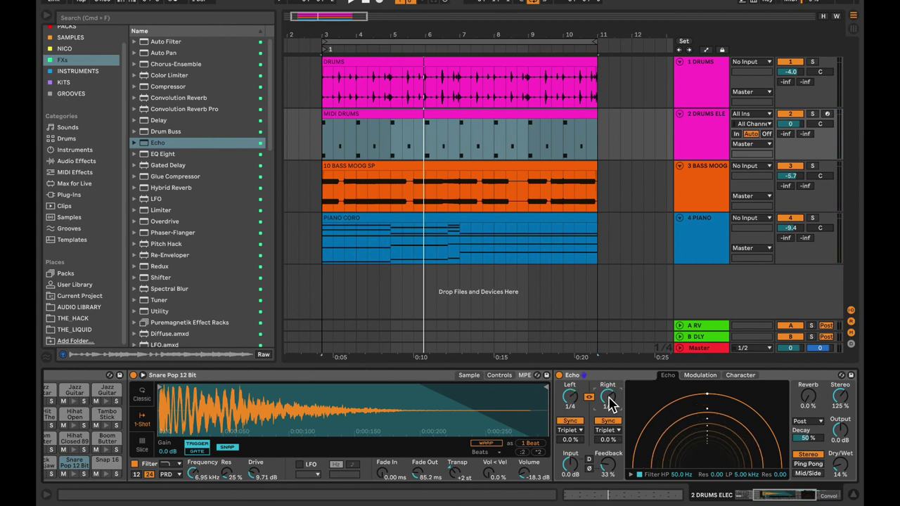
key("space")
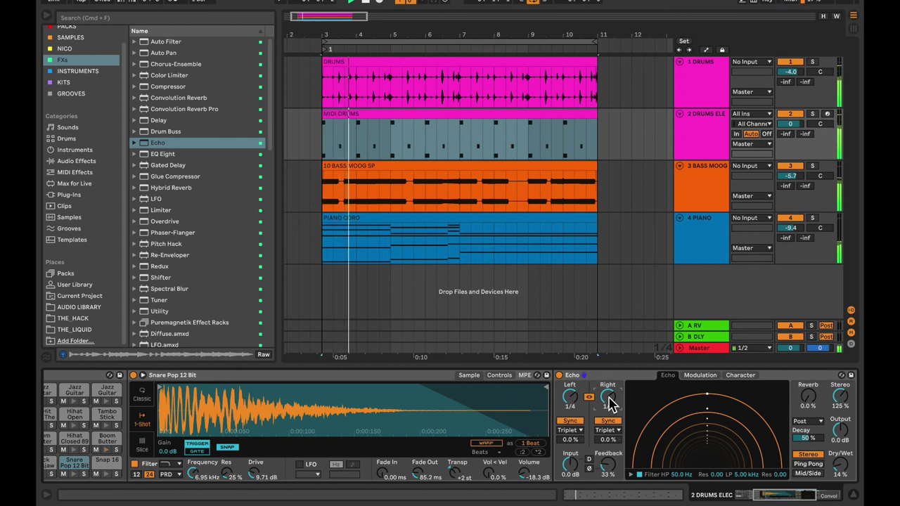
Switch both Echo delays from triplets to straight 1/8 notes, set Dry/Wet to 7.9 %, and play the loop.
left_click(609, 430)
left_click(607, 440)
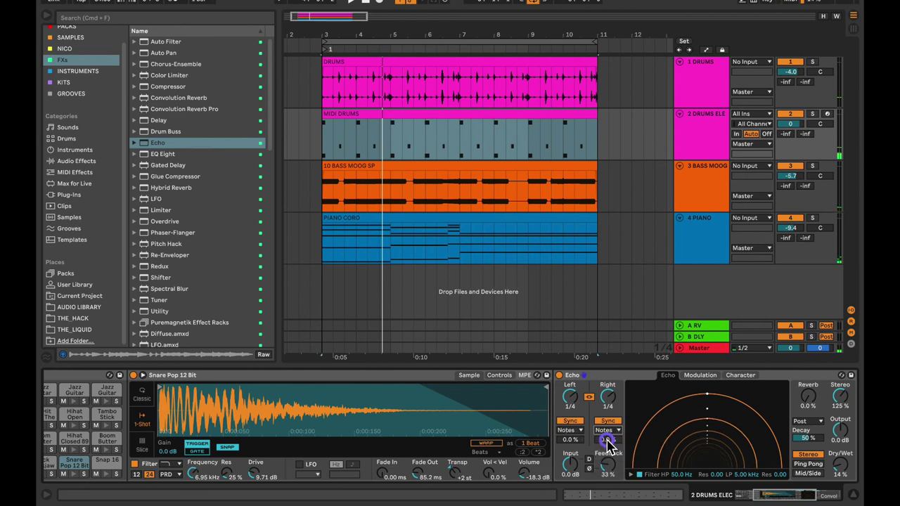
key("space")
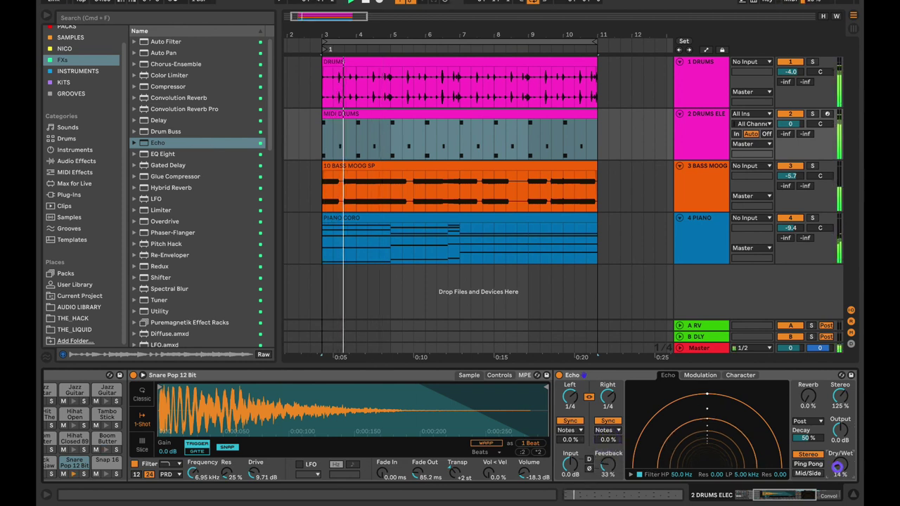
left_click_drag(837, 469, 838, 465)
key("space")
left_click(604, 396)
left_click_drag(604, 396, 605, 402)
key("space")
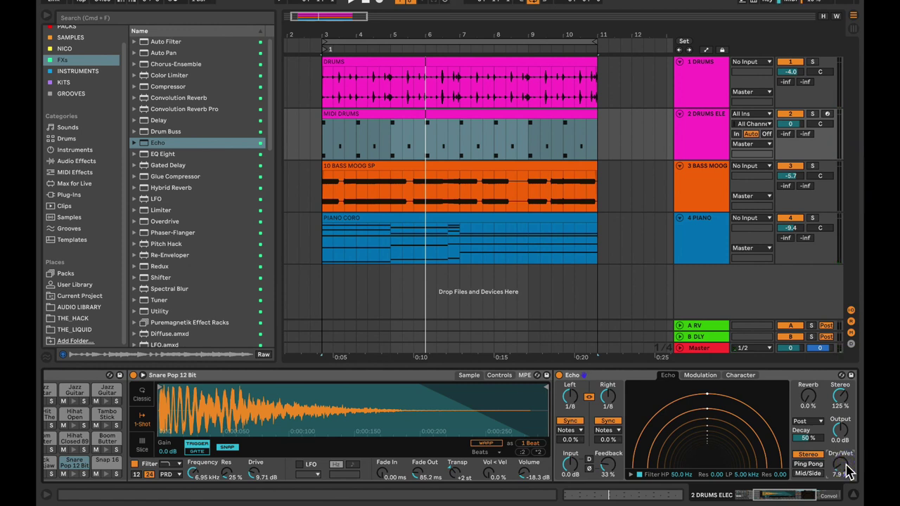
key("space")
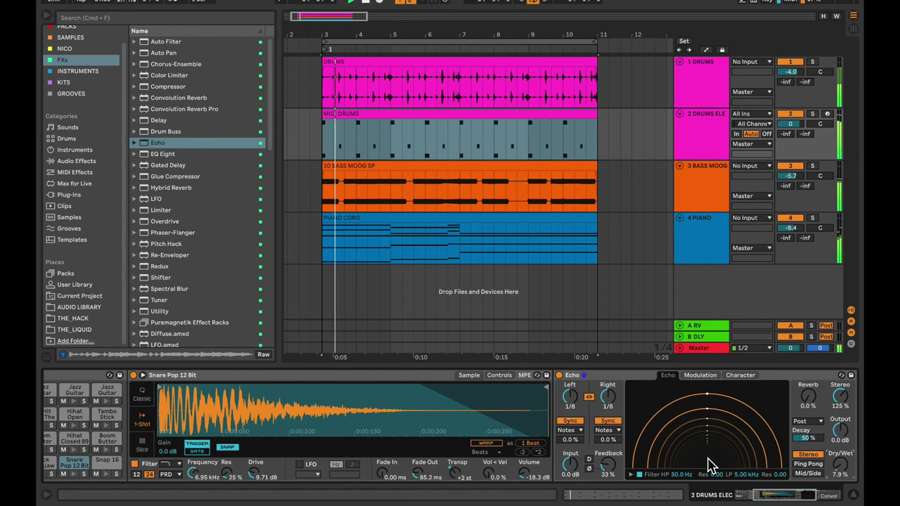
Reduce Echo's feedback to 29 % and Convolution Reverb's Dry/Wet to 8.66 % on the snare chain.
left_click_drag(611, 467, 612, 473)
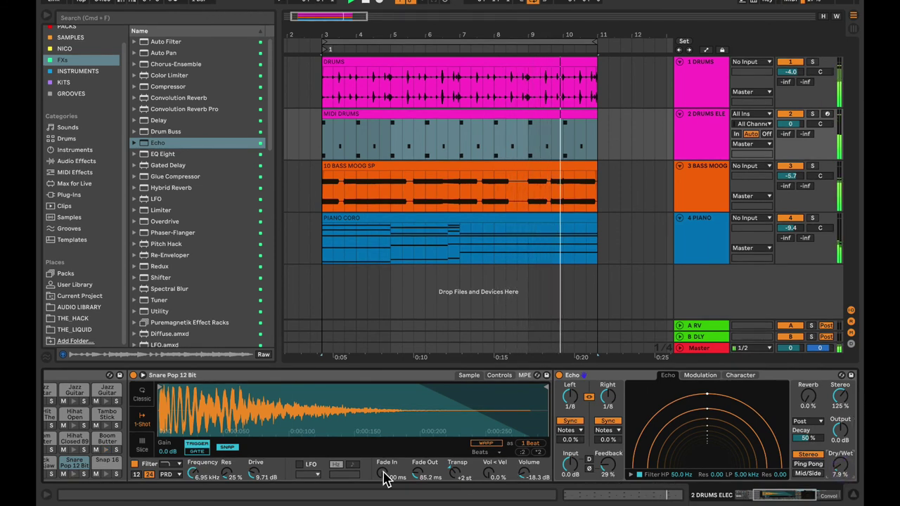
scroll(686, 432, "right", 5)
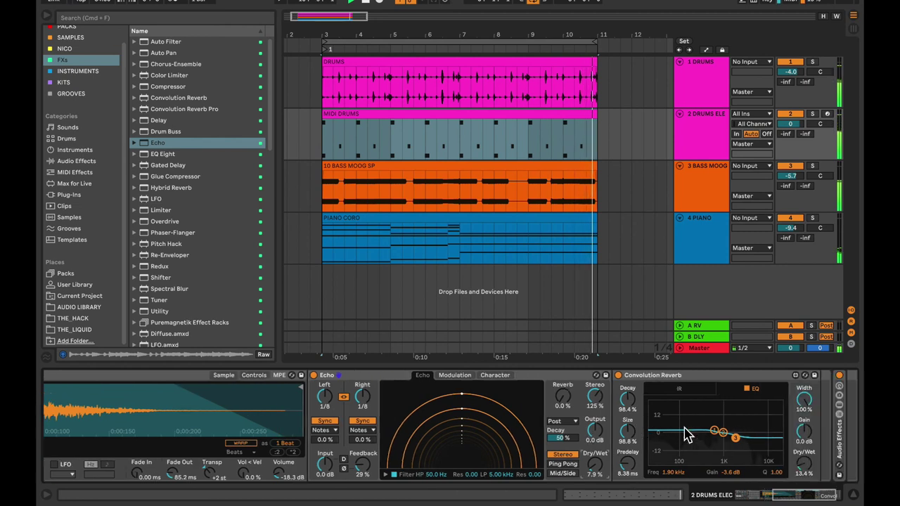
scroll(685, 433, "right", 3)
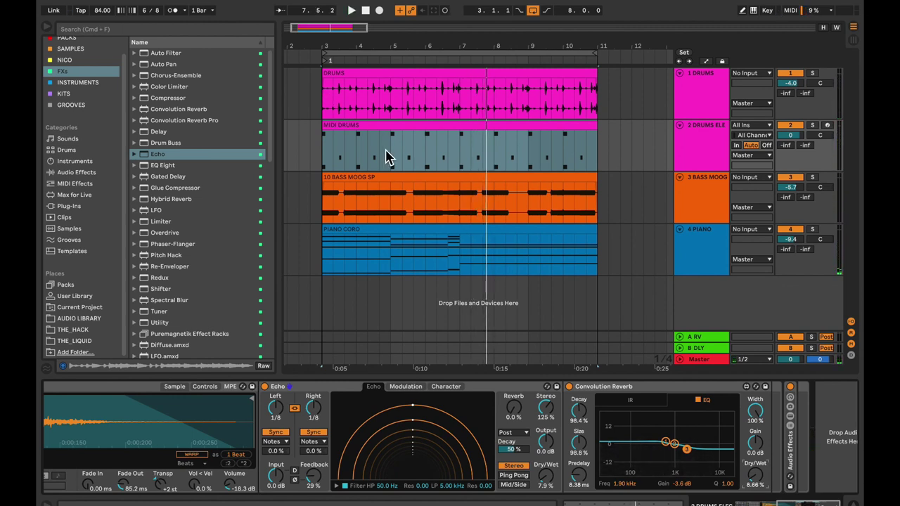
Deactivate the DRUMS ELE track, bypass Auto Filter, EQ Eight and Drum Buss on DRUMS, and play the unprocessed loop.
left_click(790, 125)
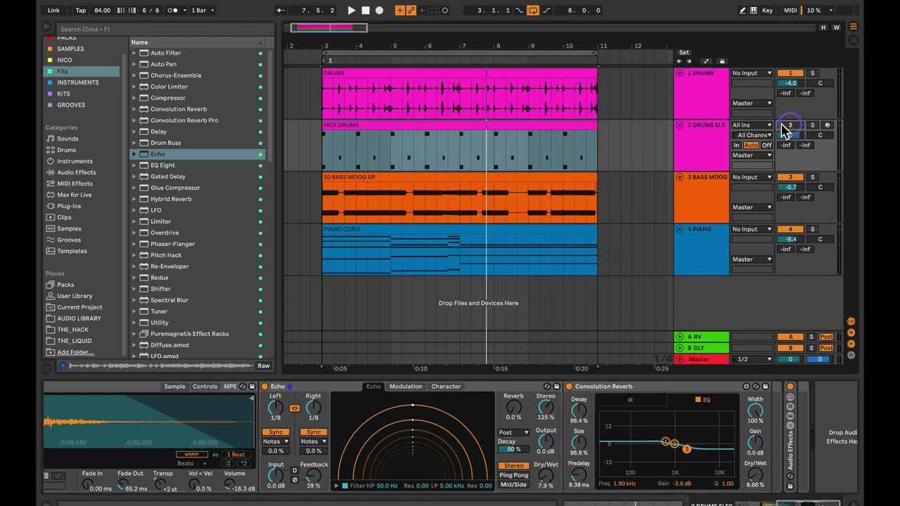
left_click(714, 104)
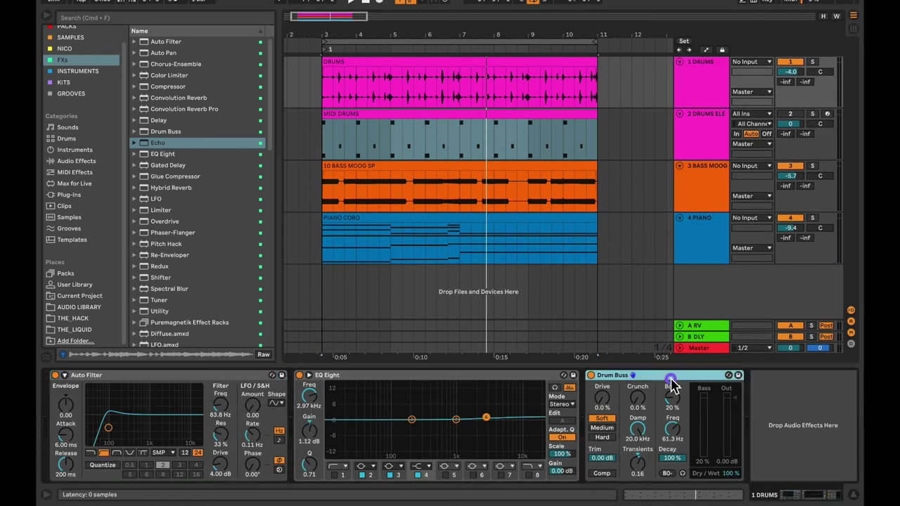
left_click(184, 377)
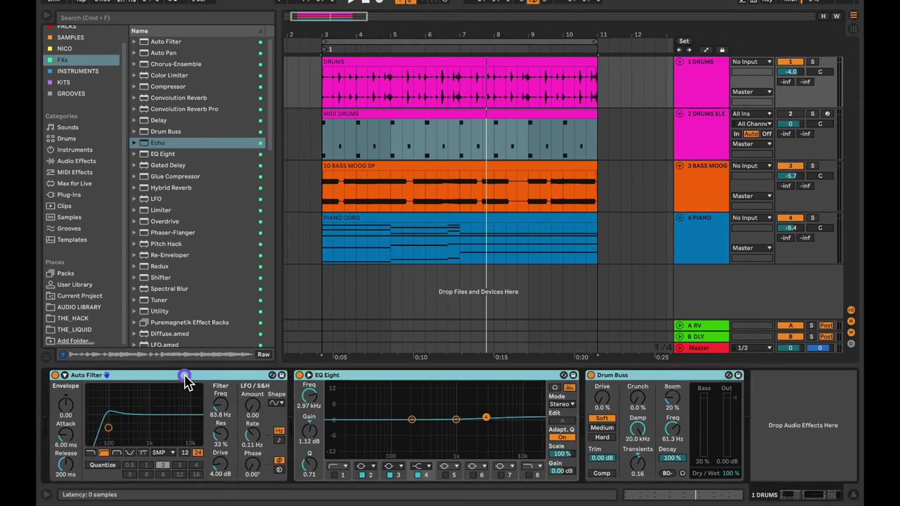
left_click(53, 375)
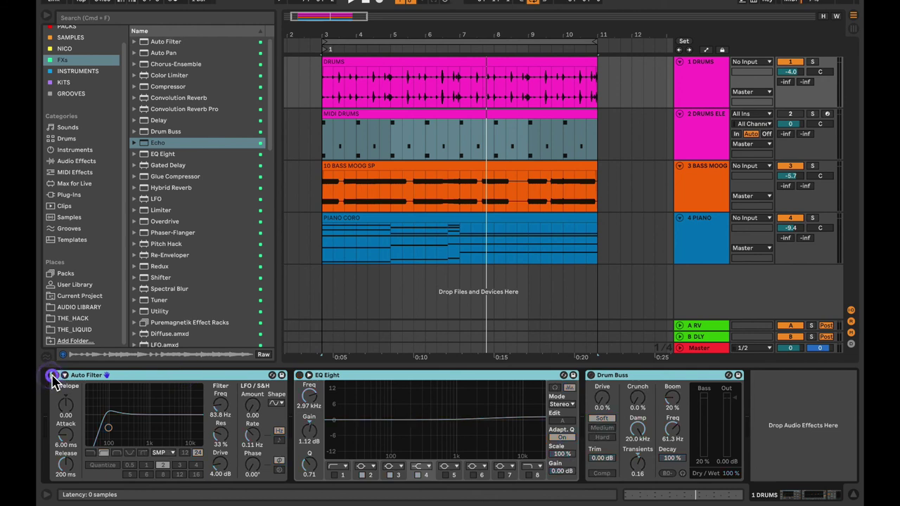
key("space")
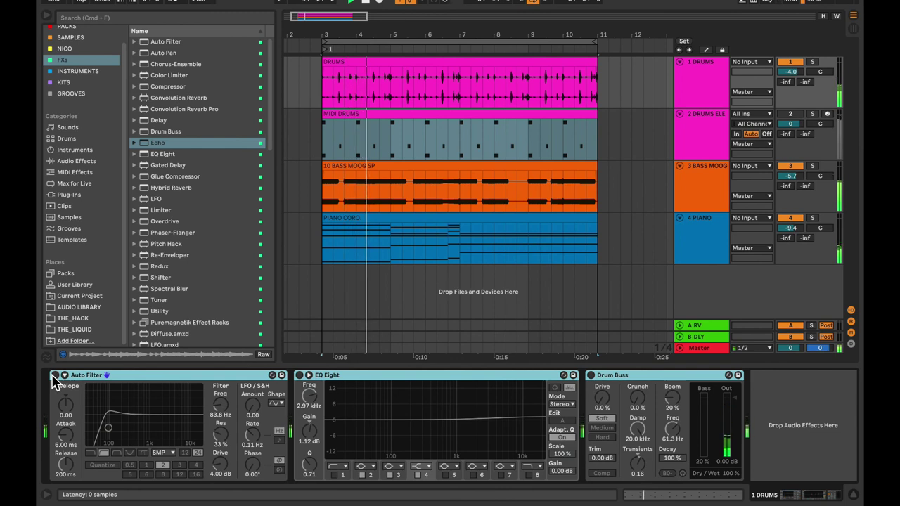
Re-enable the three DRUMS effects and the DRUMS ELE track, and play the fully processed loop for comparison.
left_click(53, 375)
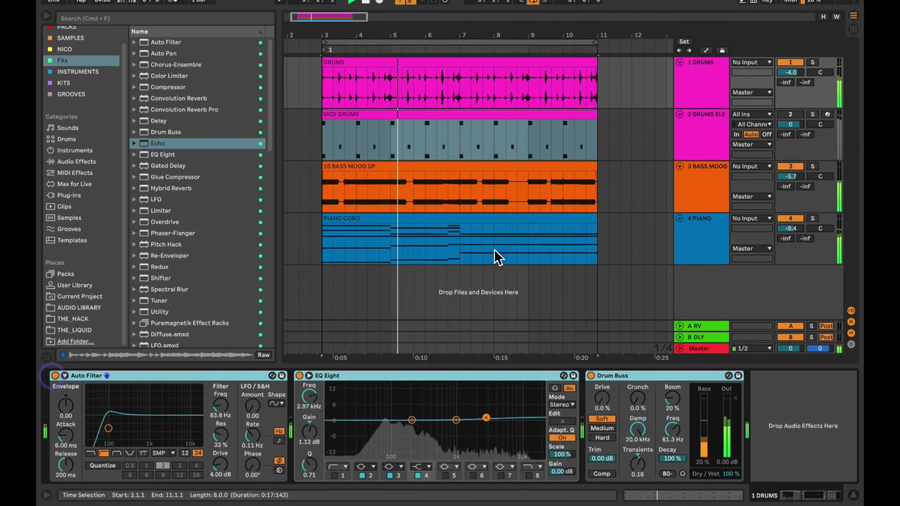
left_click(790, 127)
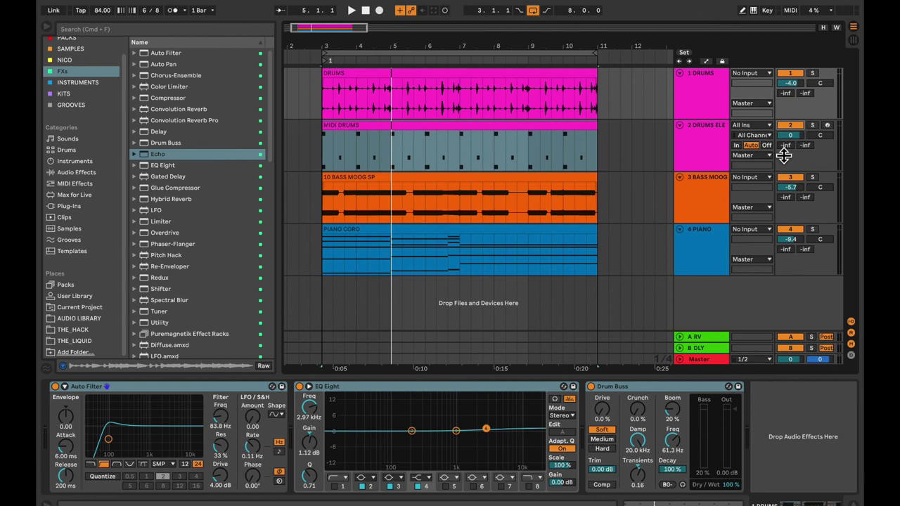
key("space")
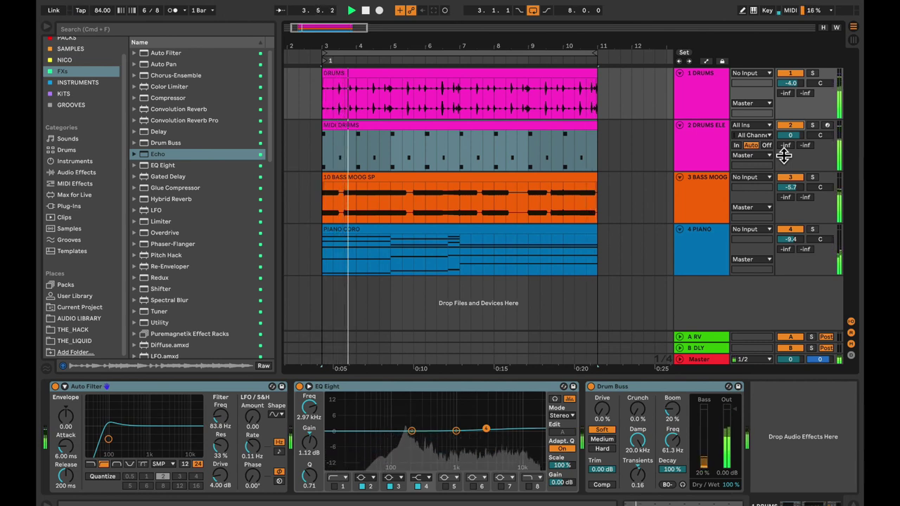
key("space")
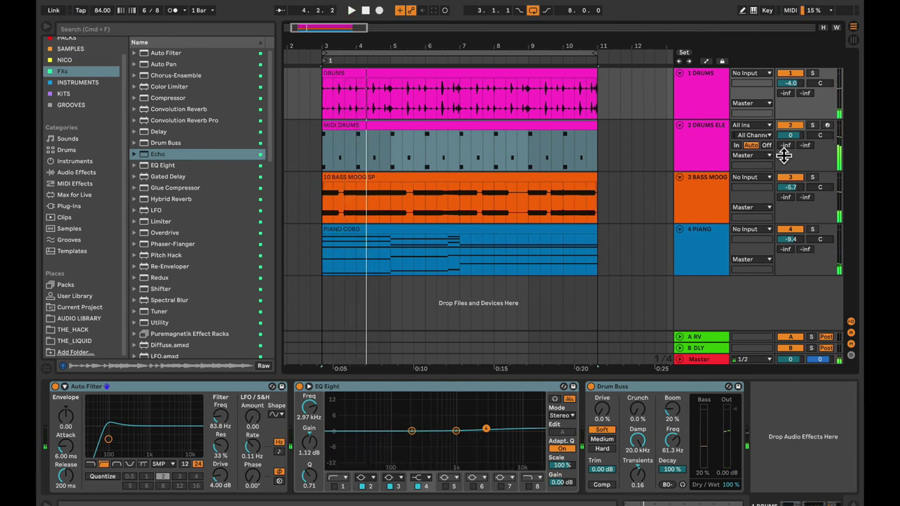